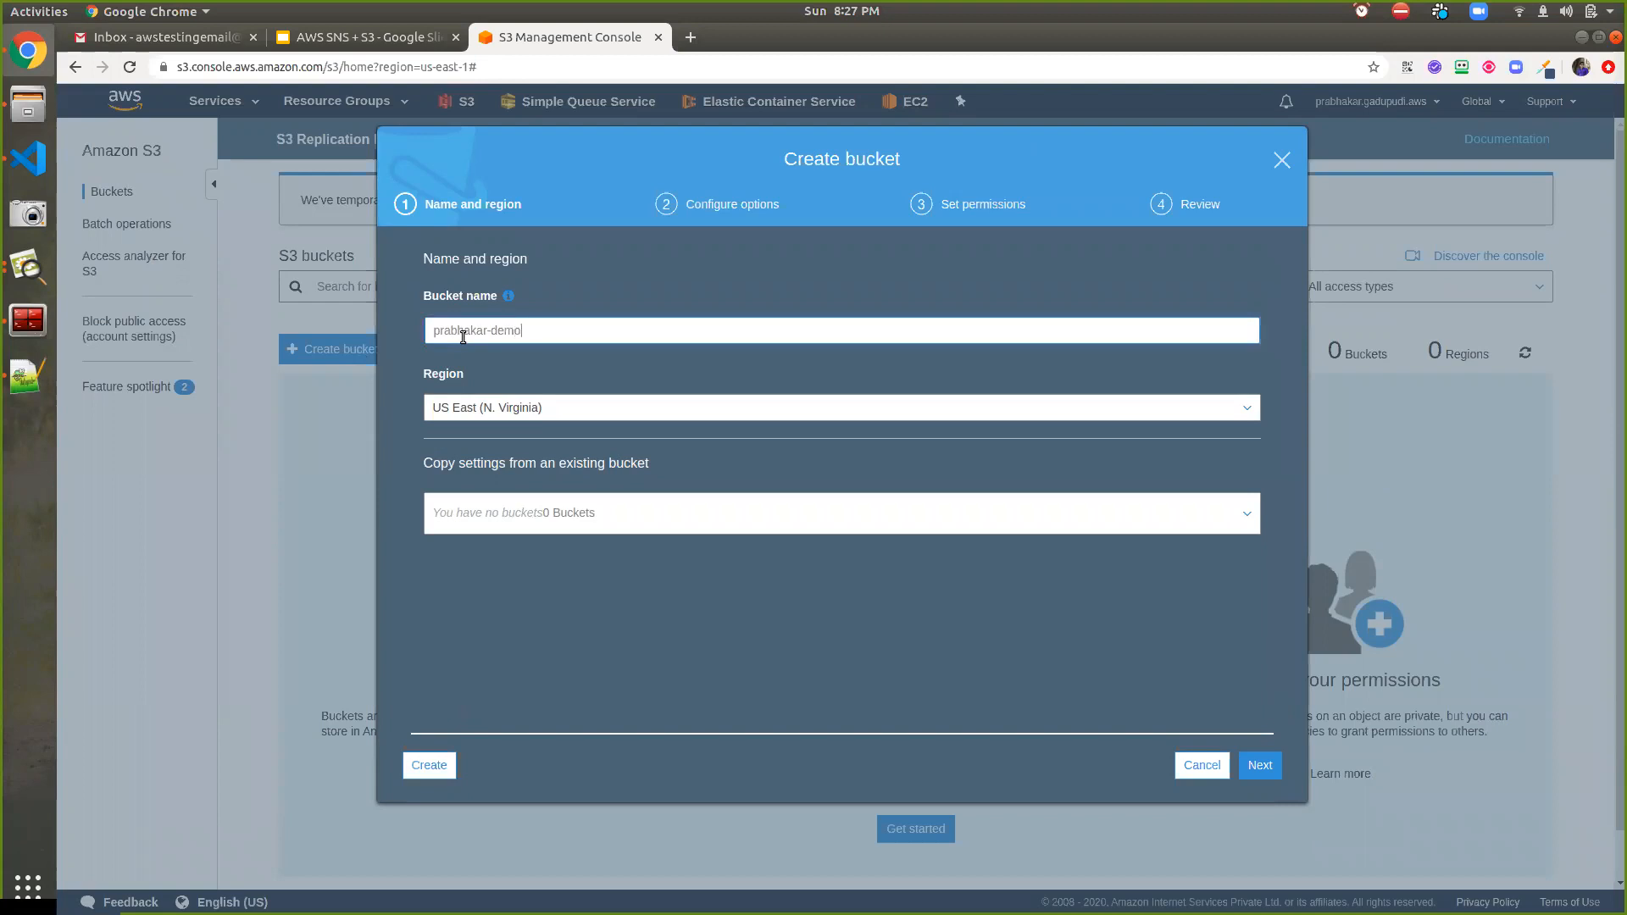
Create the prabhakar-demo bucket, then switch to the Simple Notification Service console
left_click(432, 762)
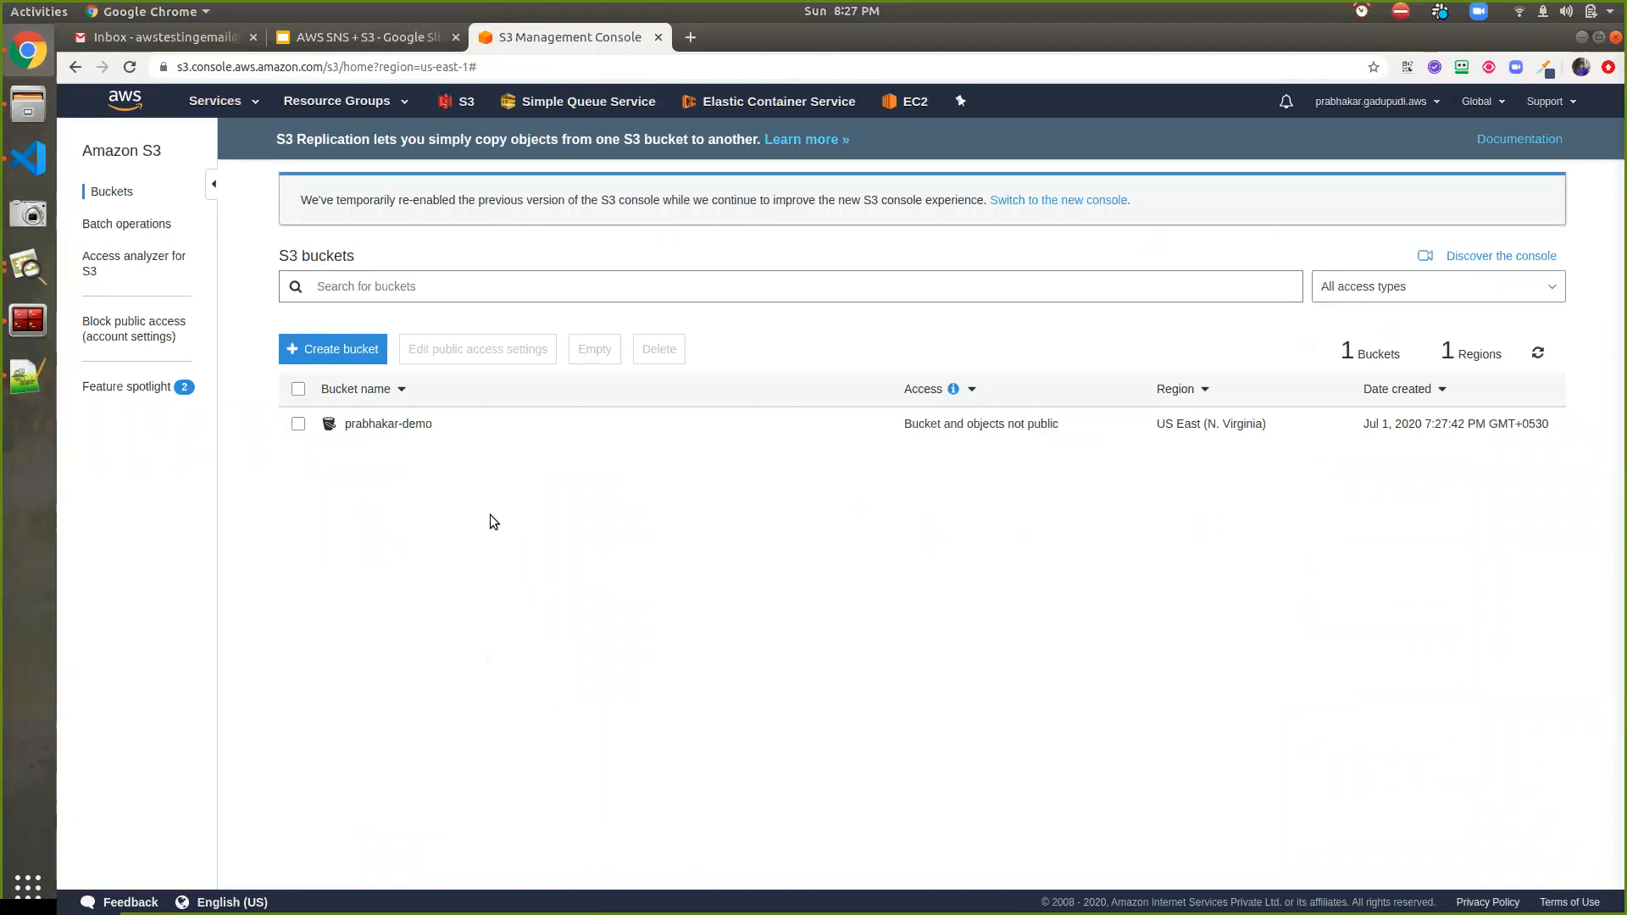
left_click(218, 105)
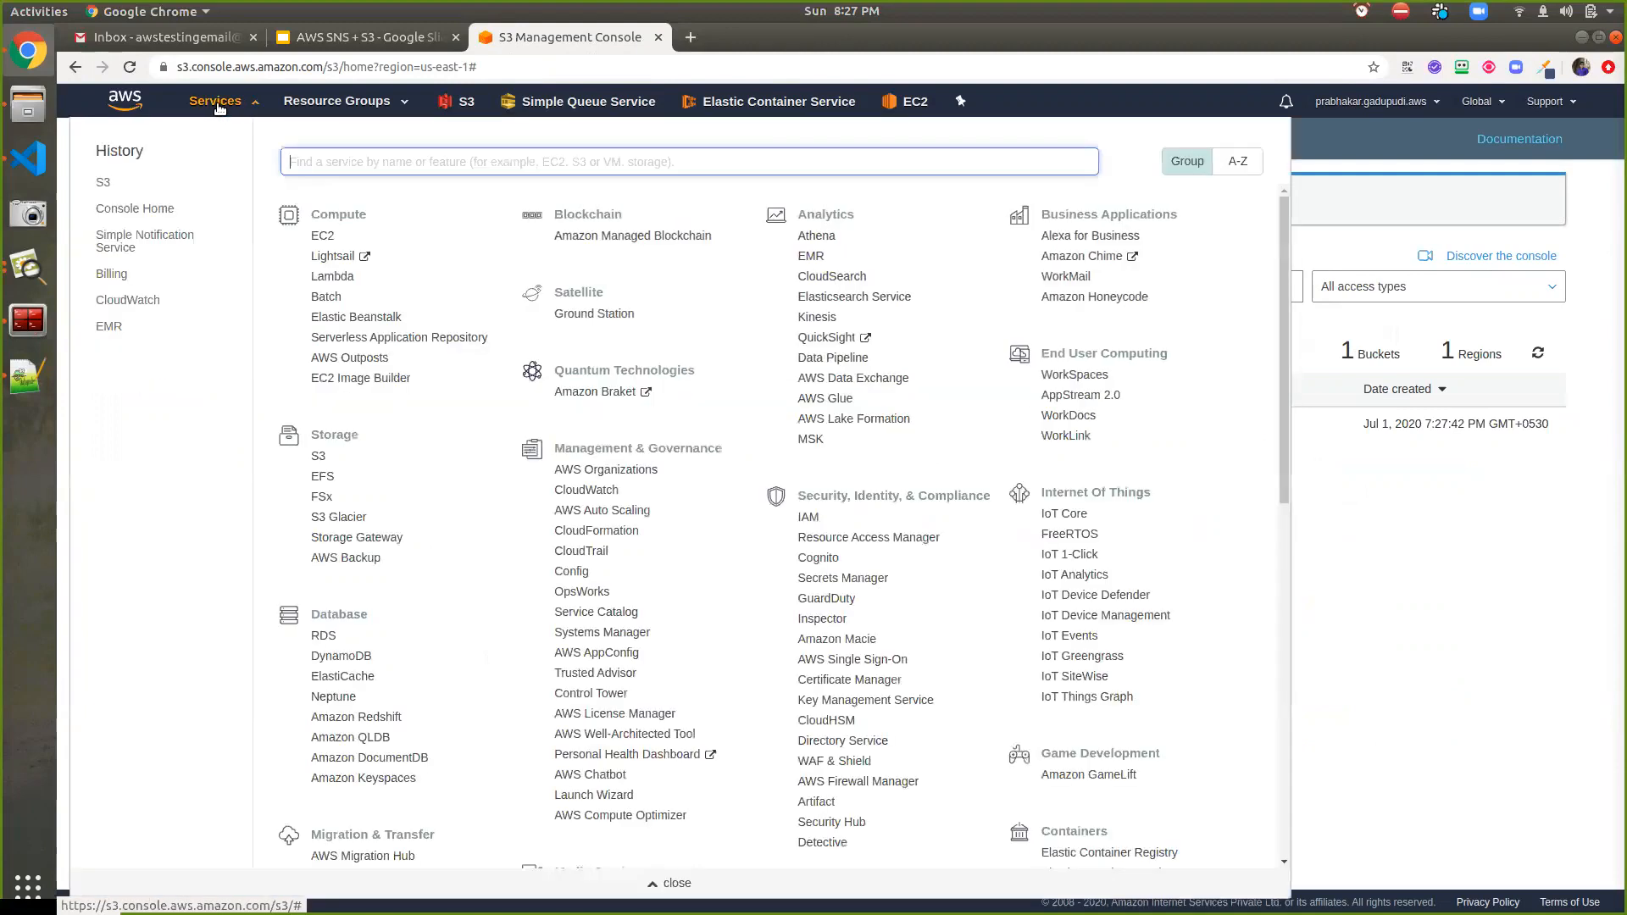
type("sns")
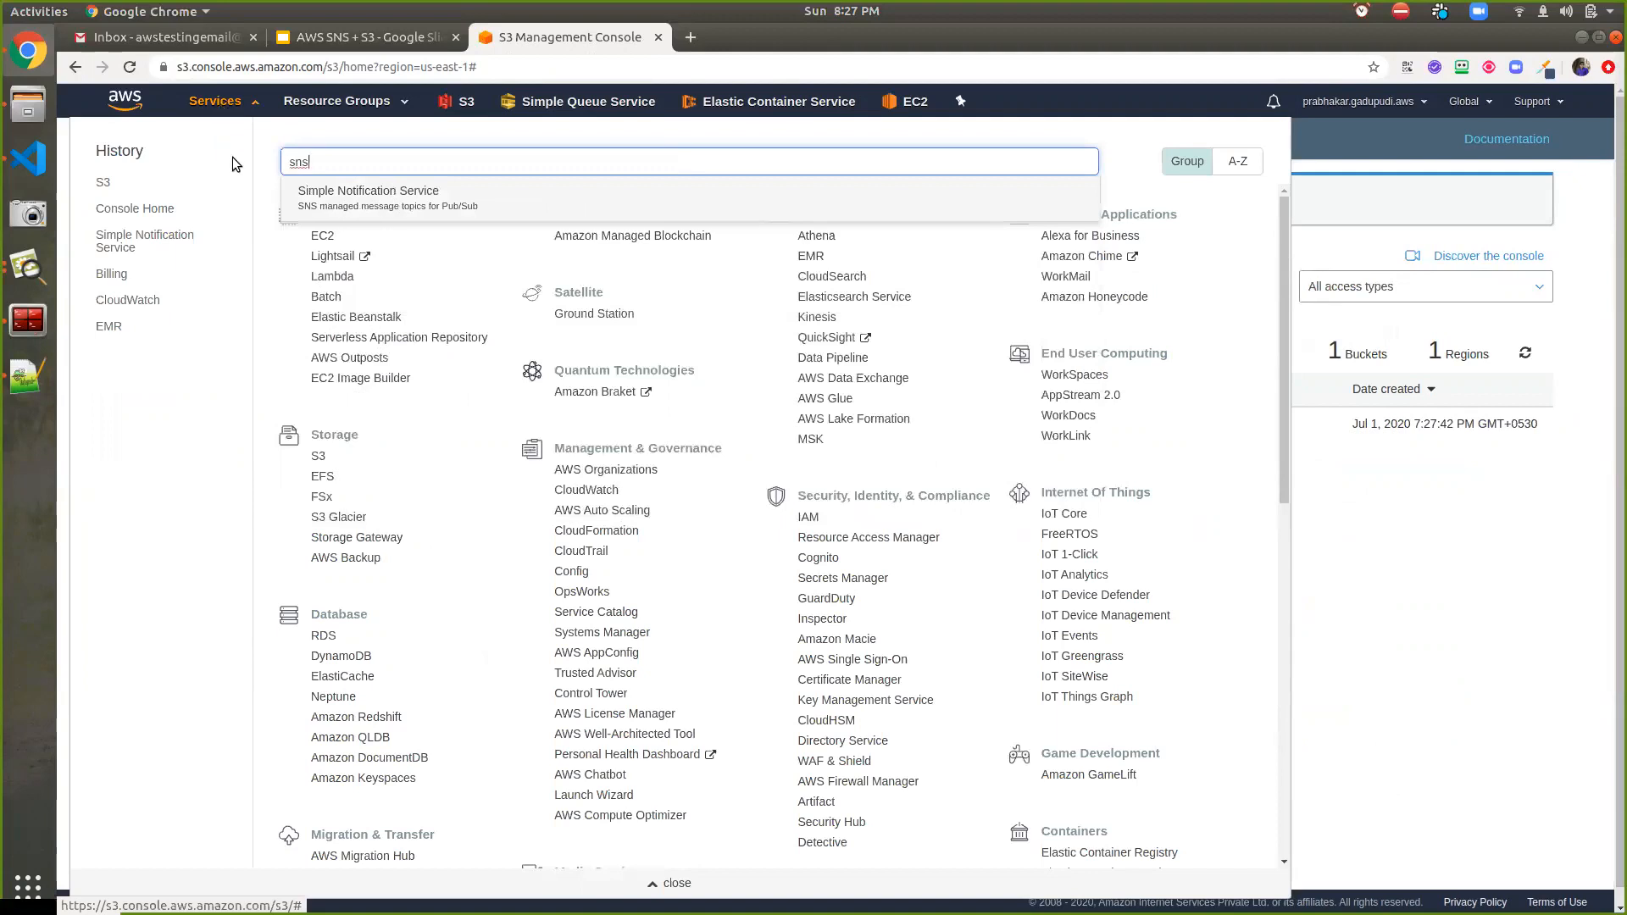
left_click(408, 191)
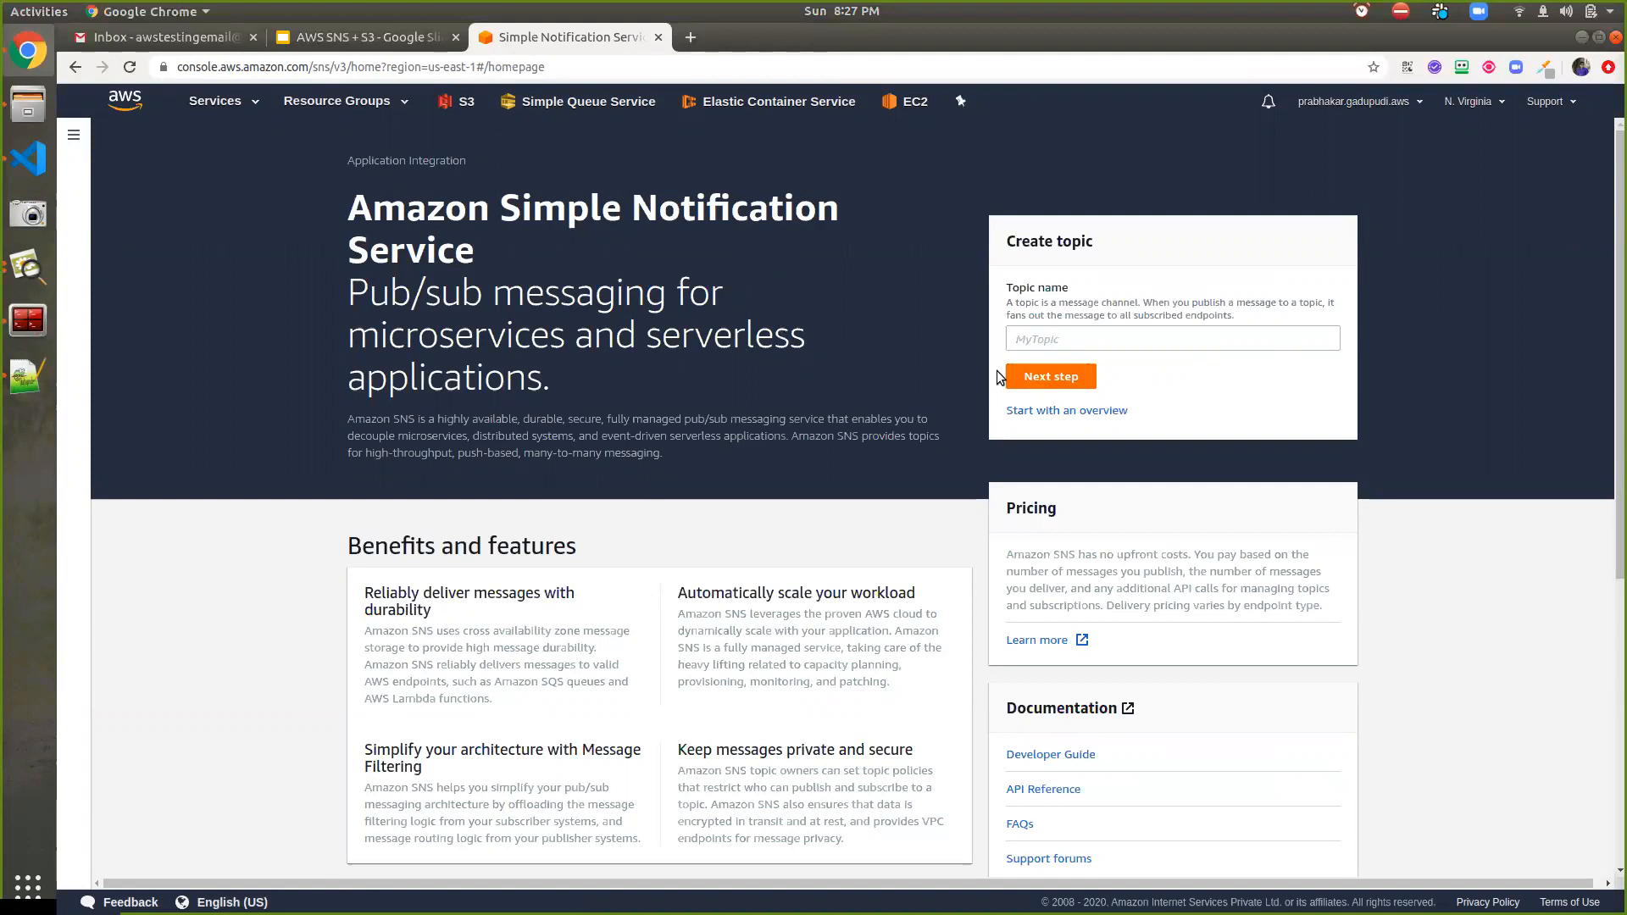
Start a new SNS topic and name it s3-event
left_click(1020, 375)
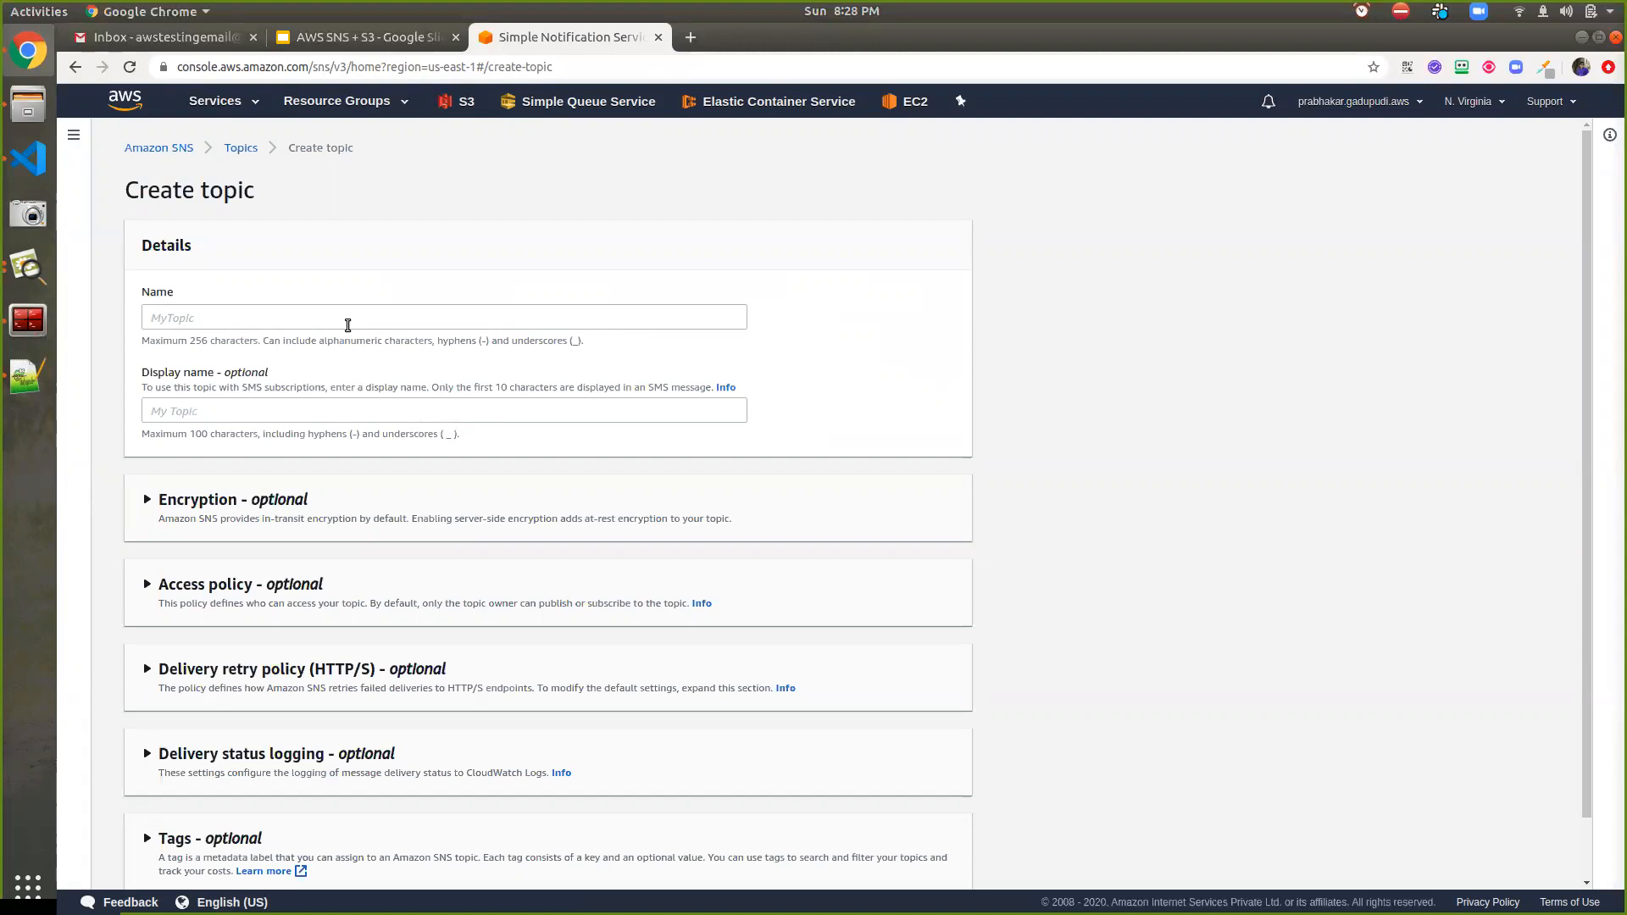
left_click(347, 325)
type("de")
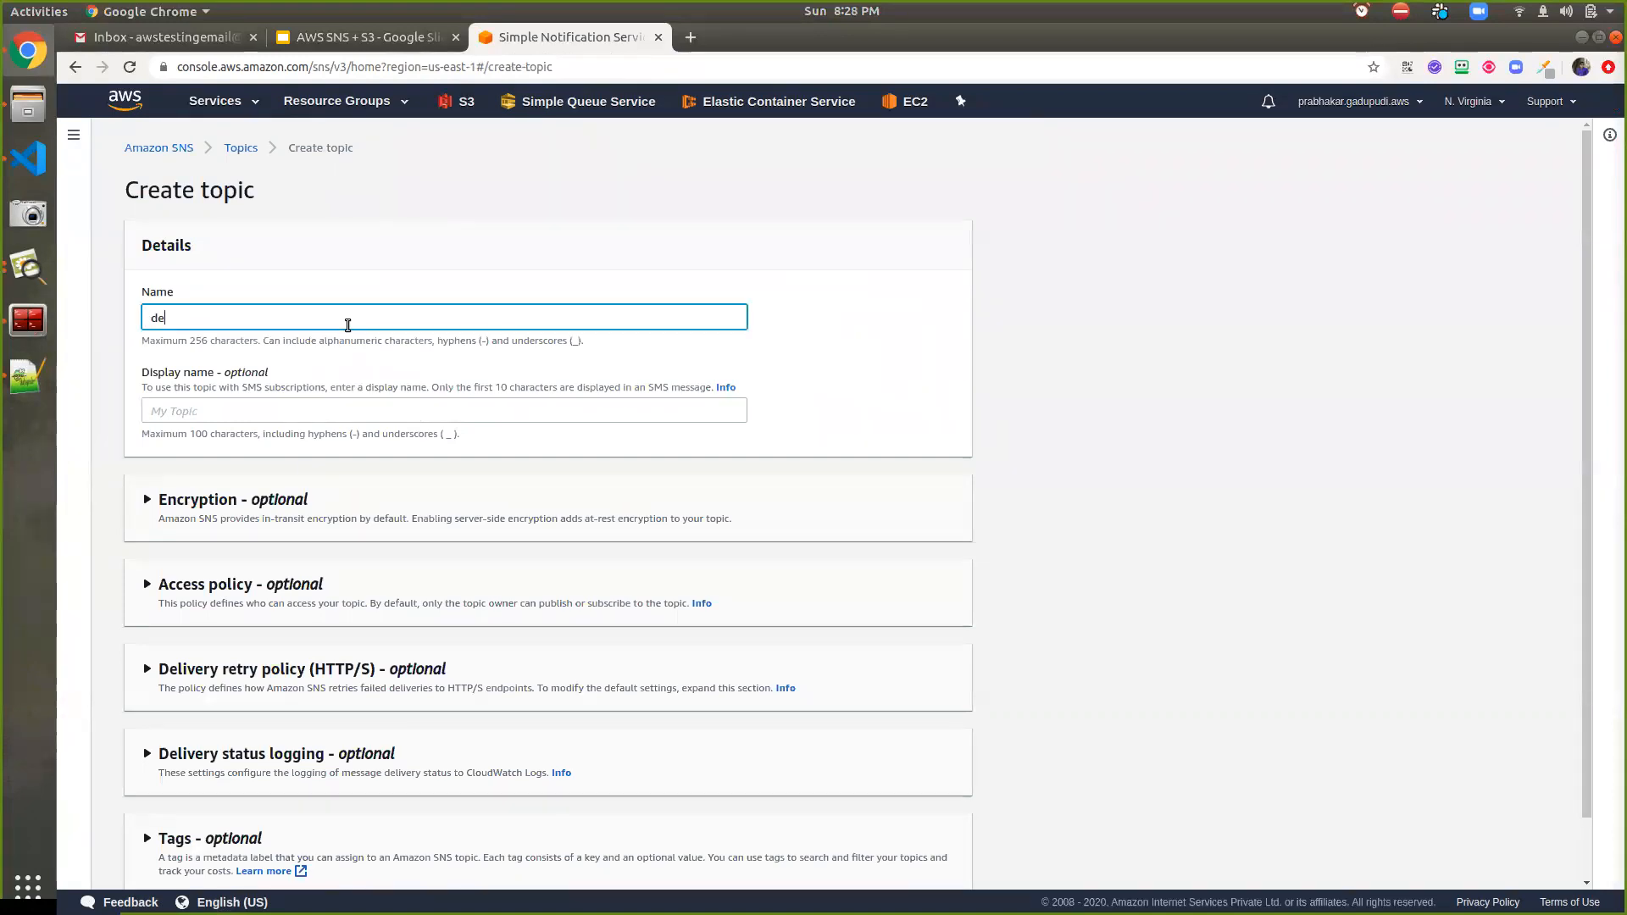
type("mo-")
key("BackSpace")
key("BackSpace")
key("BackSpace")
type("s3-event")
Copy s3-event from the Name field into the Display name field
left_click_drag(347, 324, 54, 287)
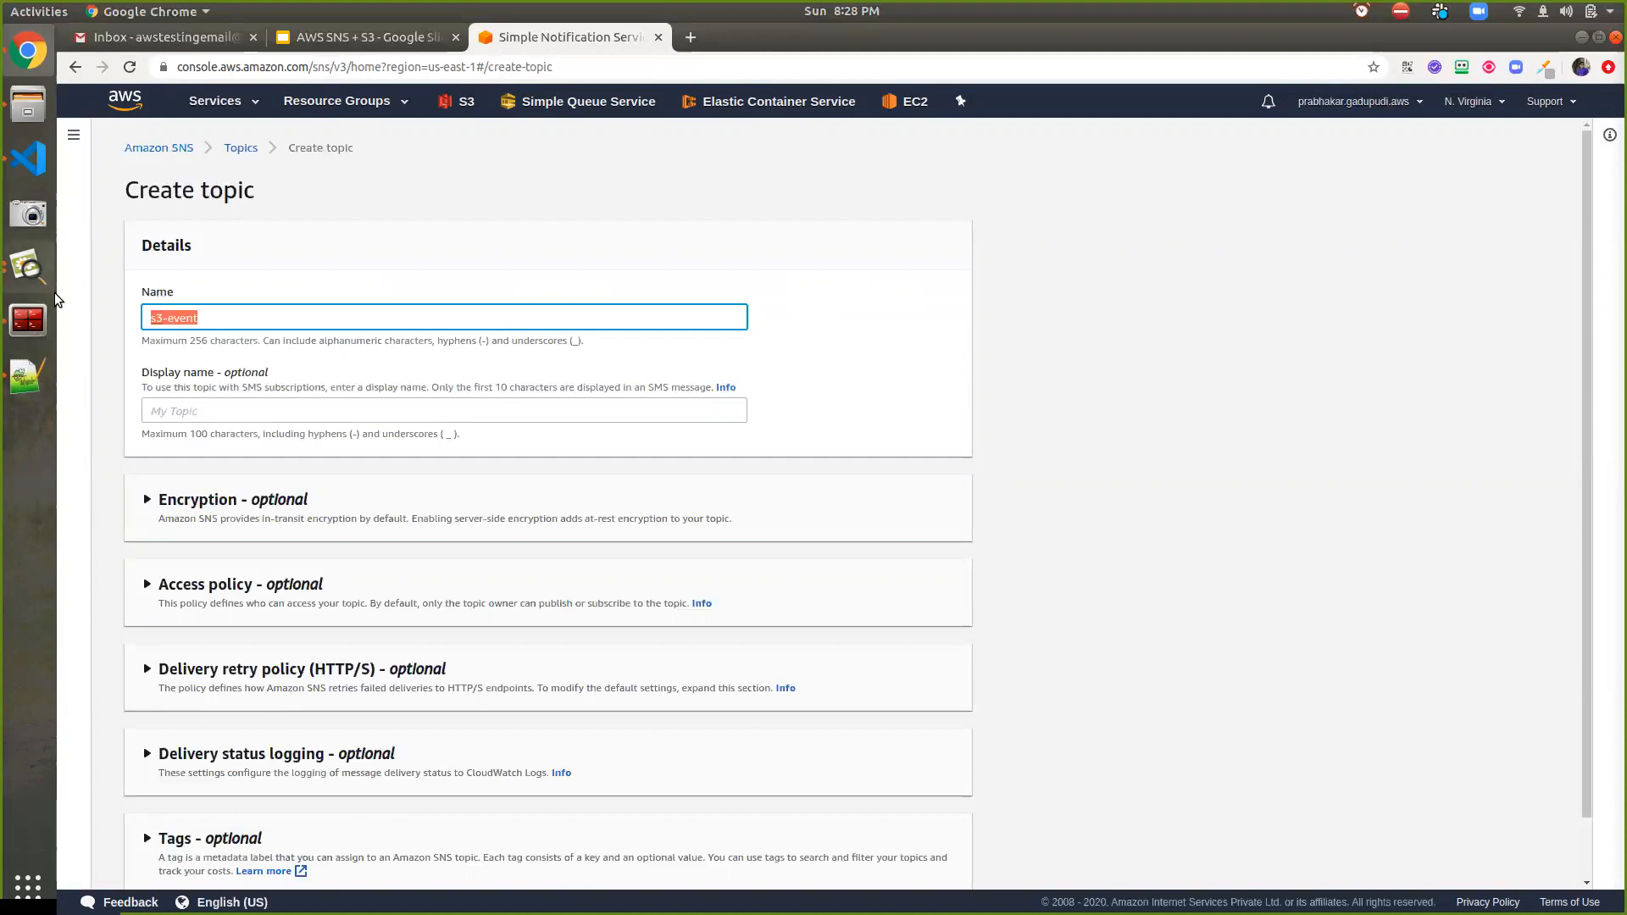
right_click(157, 317)
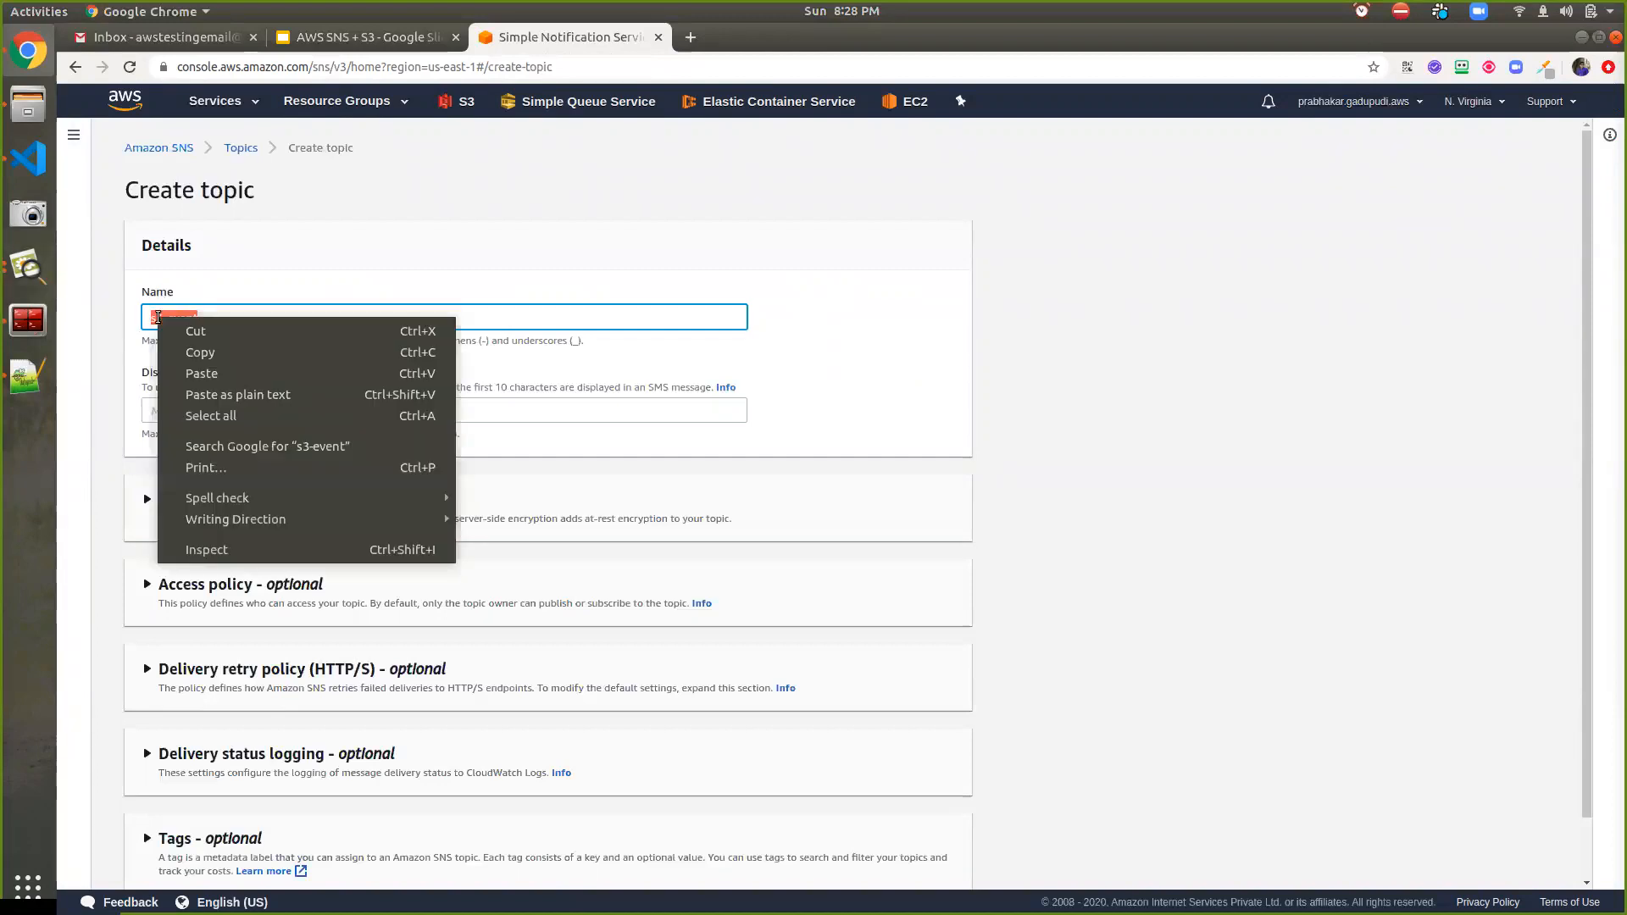
left_click(188, 353)
right_click(193, 405)
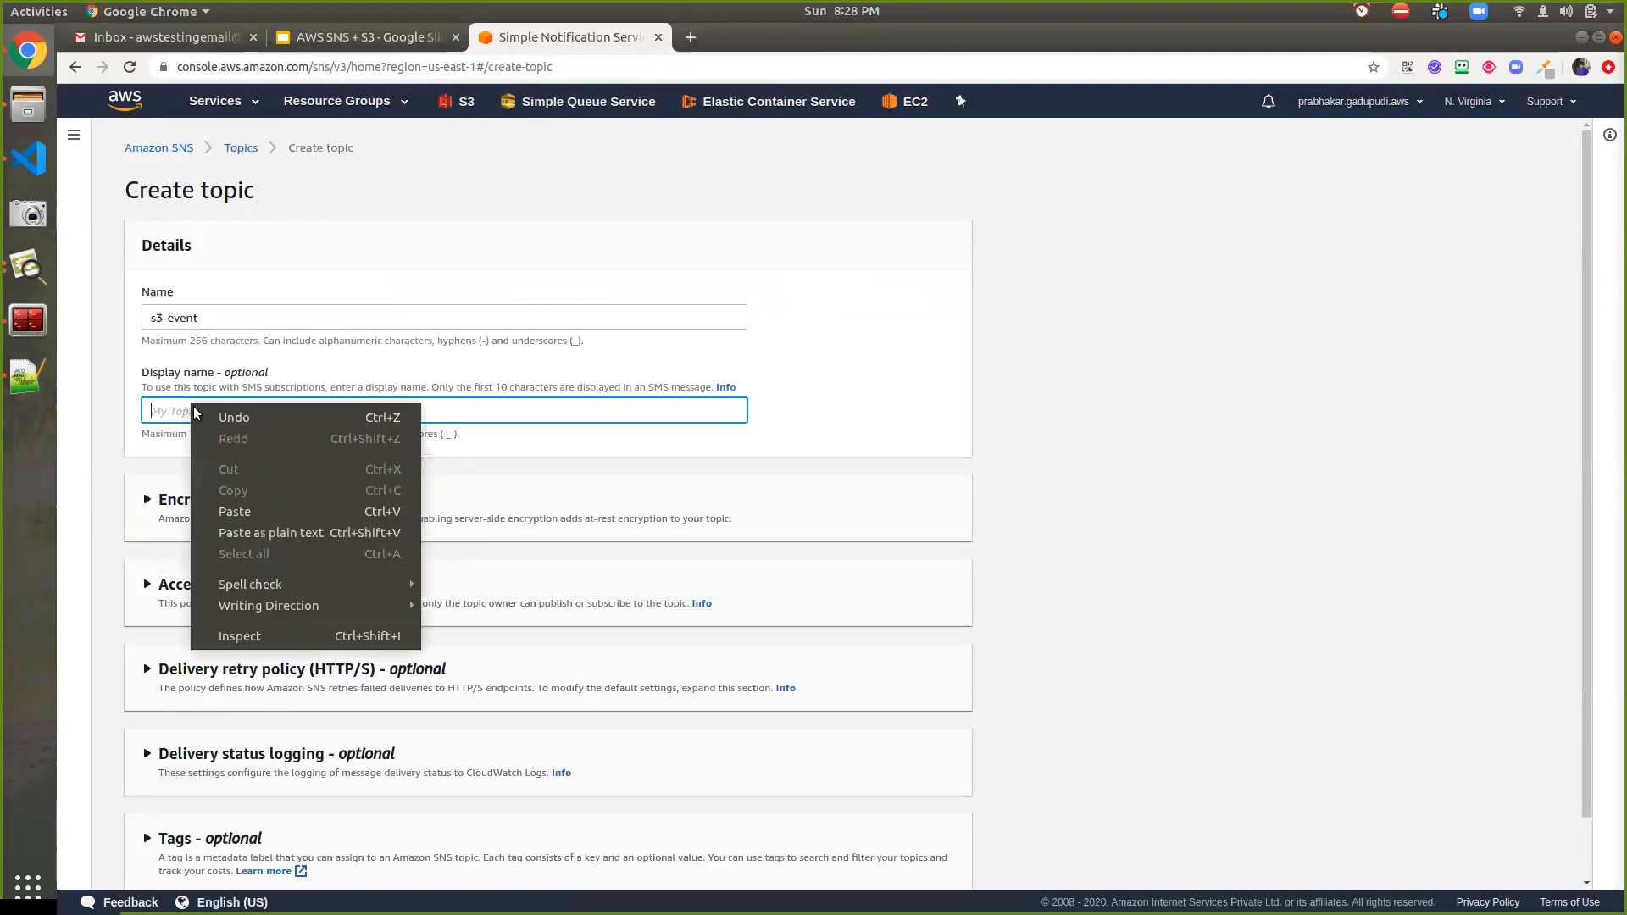
left_click(216, 511)
left_click(196, 467)
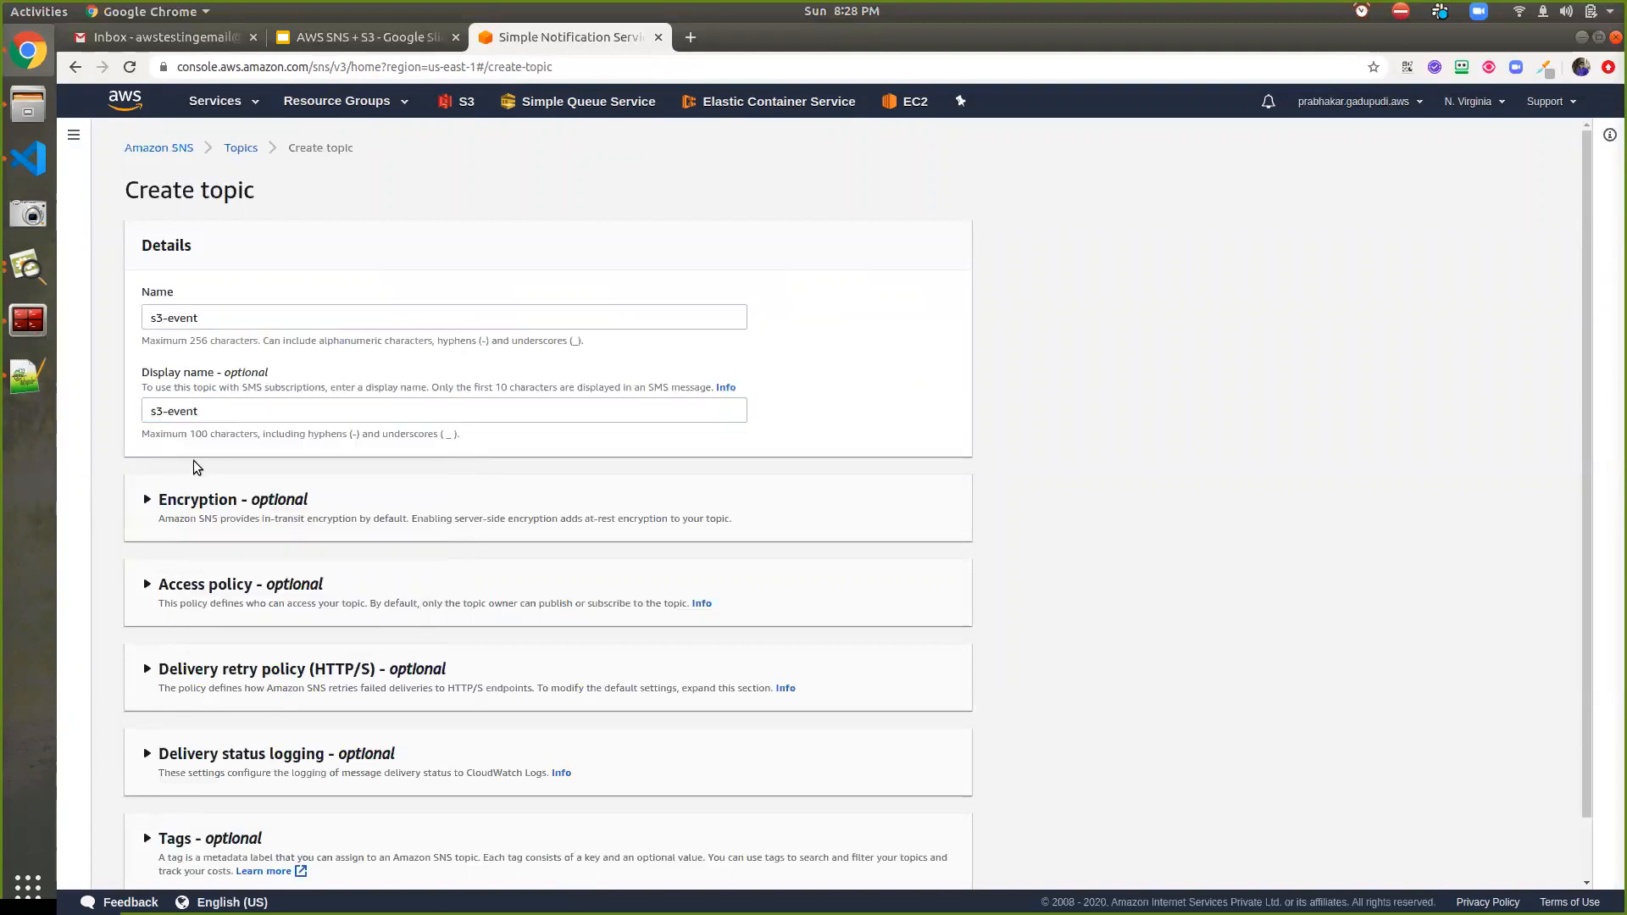
scroll(202, 457, "down", 1)
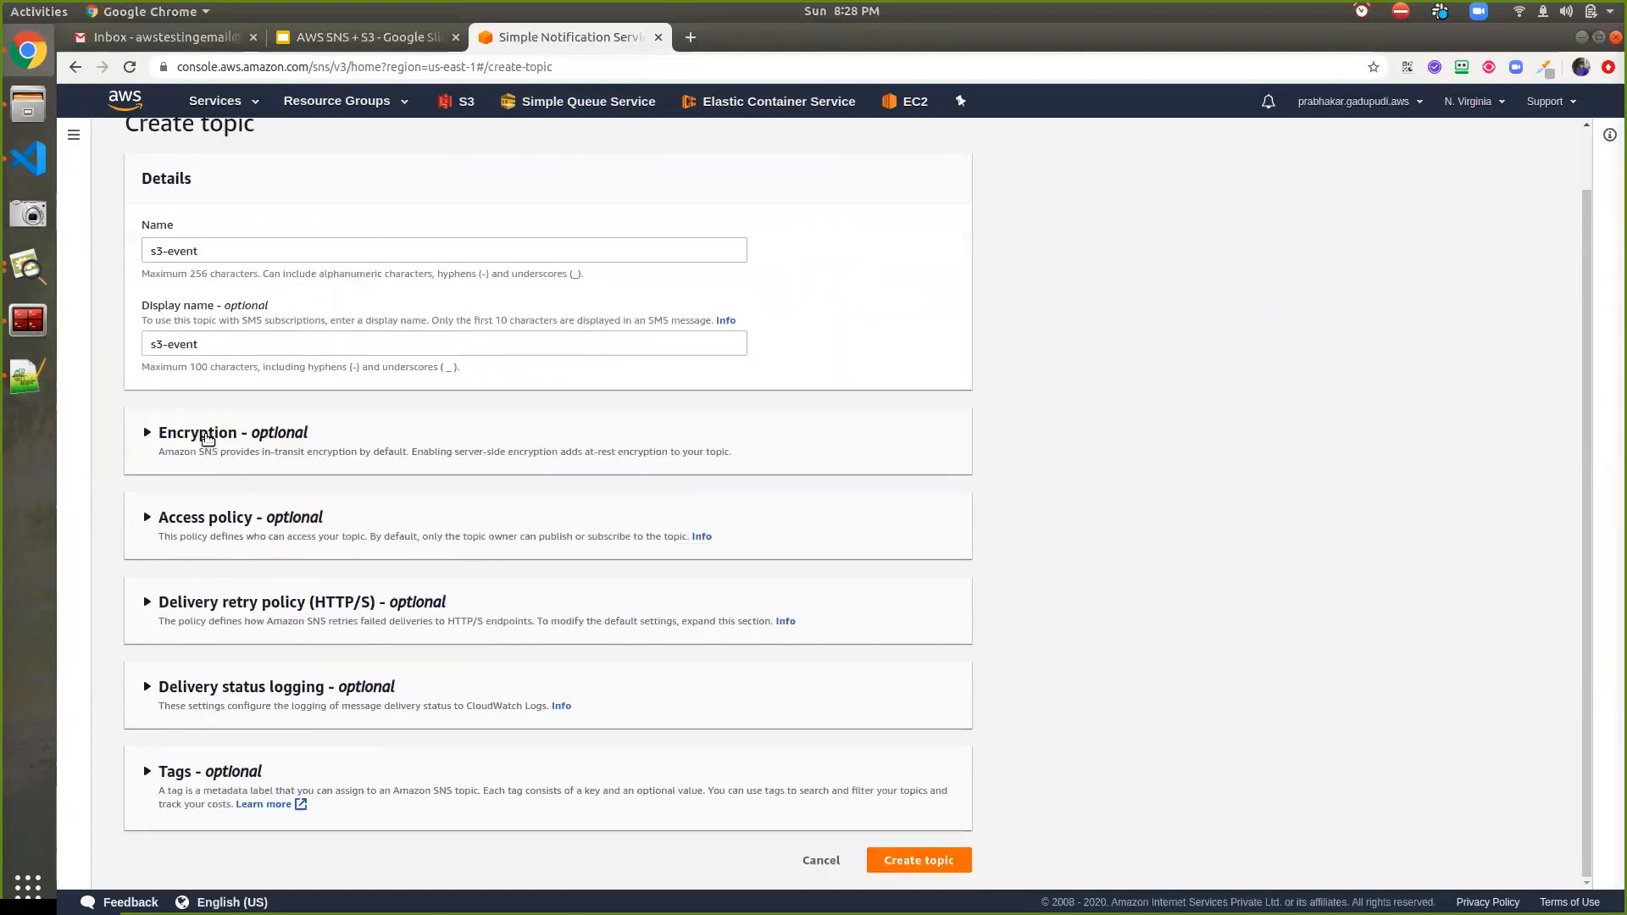
Expand the Encryption section and leave topic encryption disabled
left_click(208, 434)
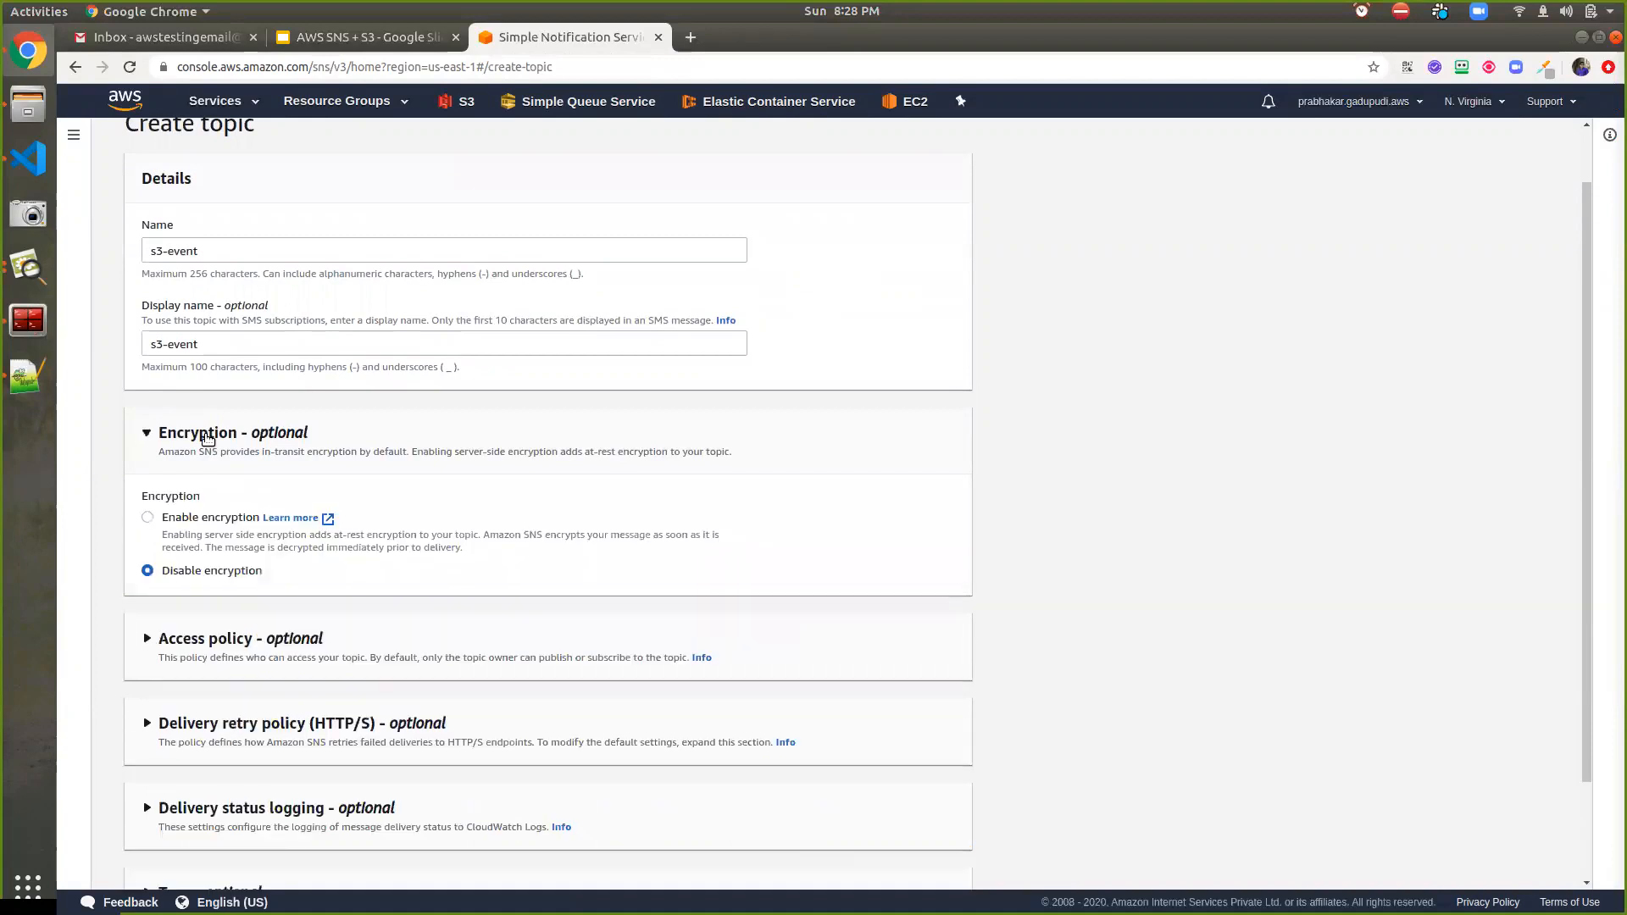
left_click(225, 520)
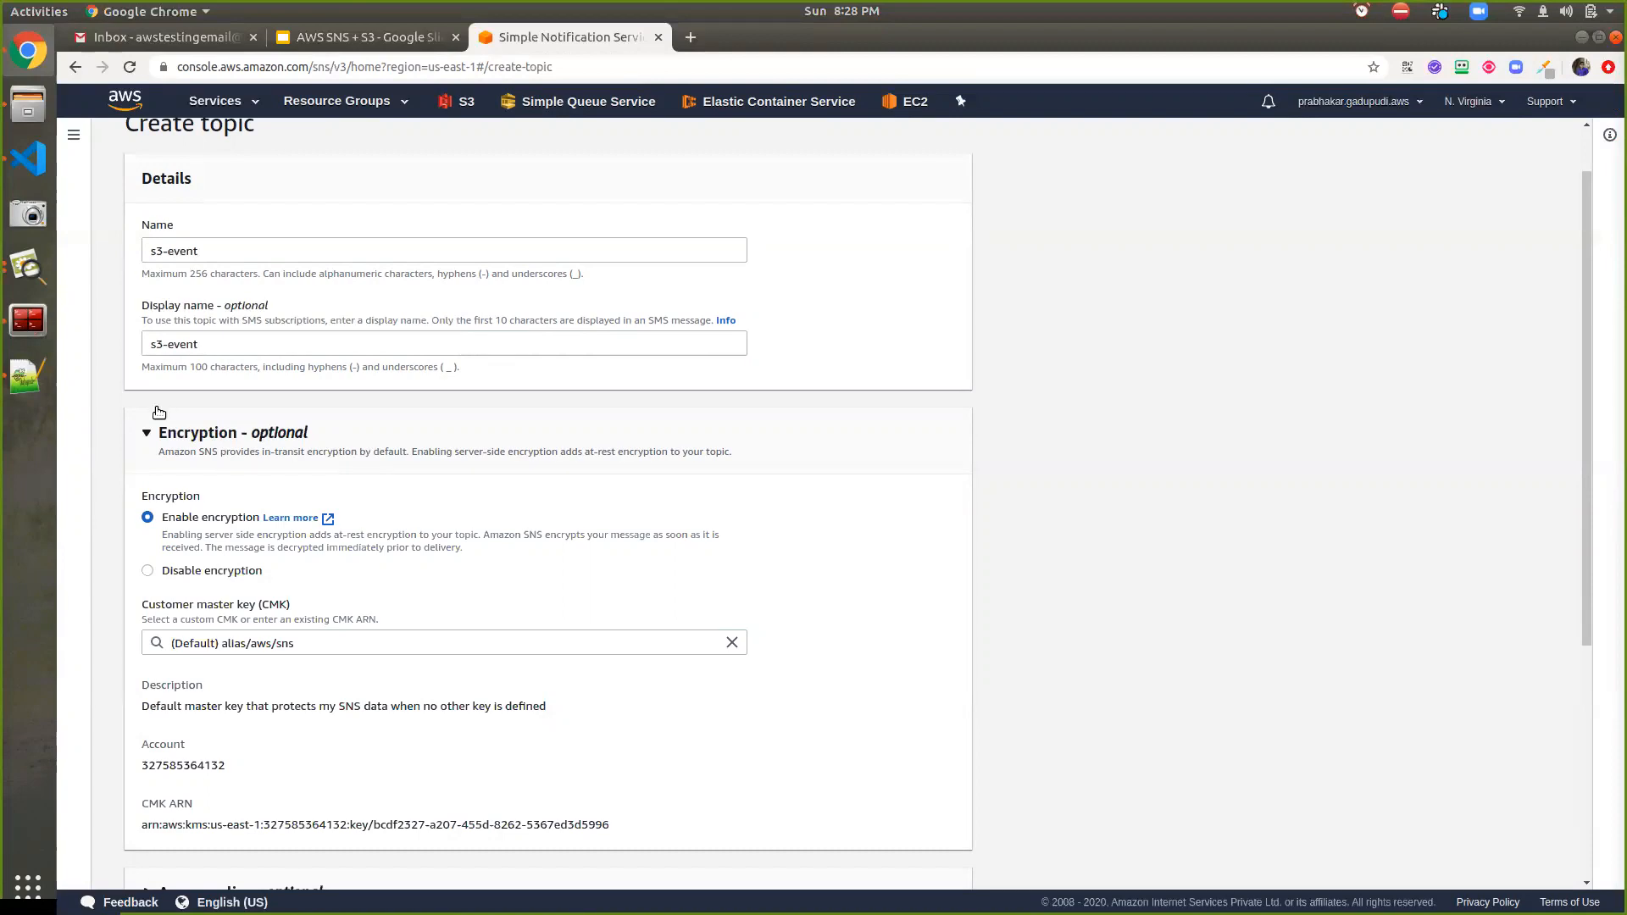
left_click(148, 576)
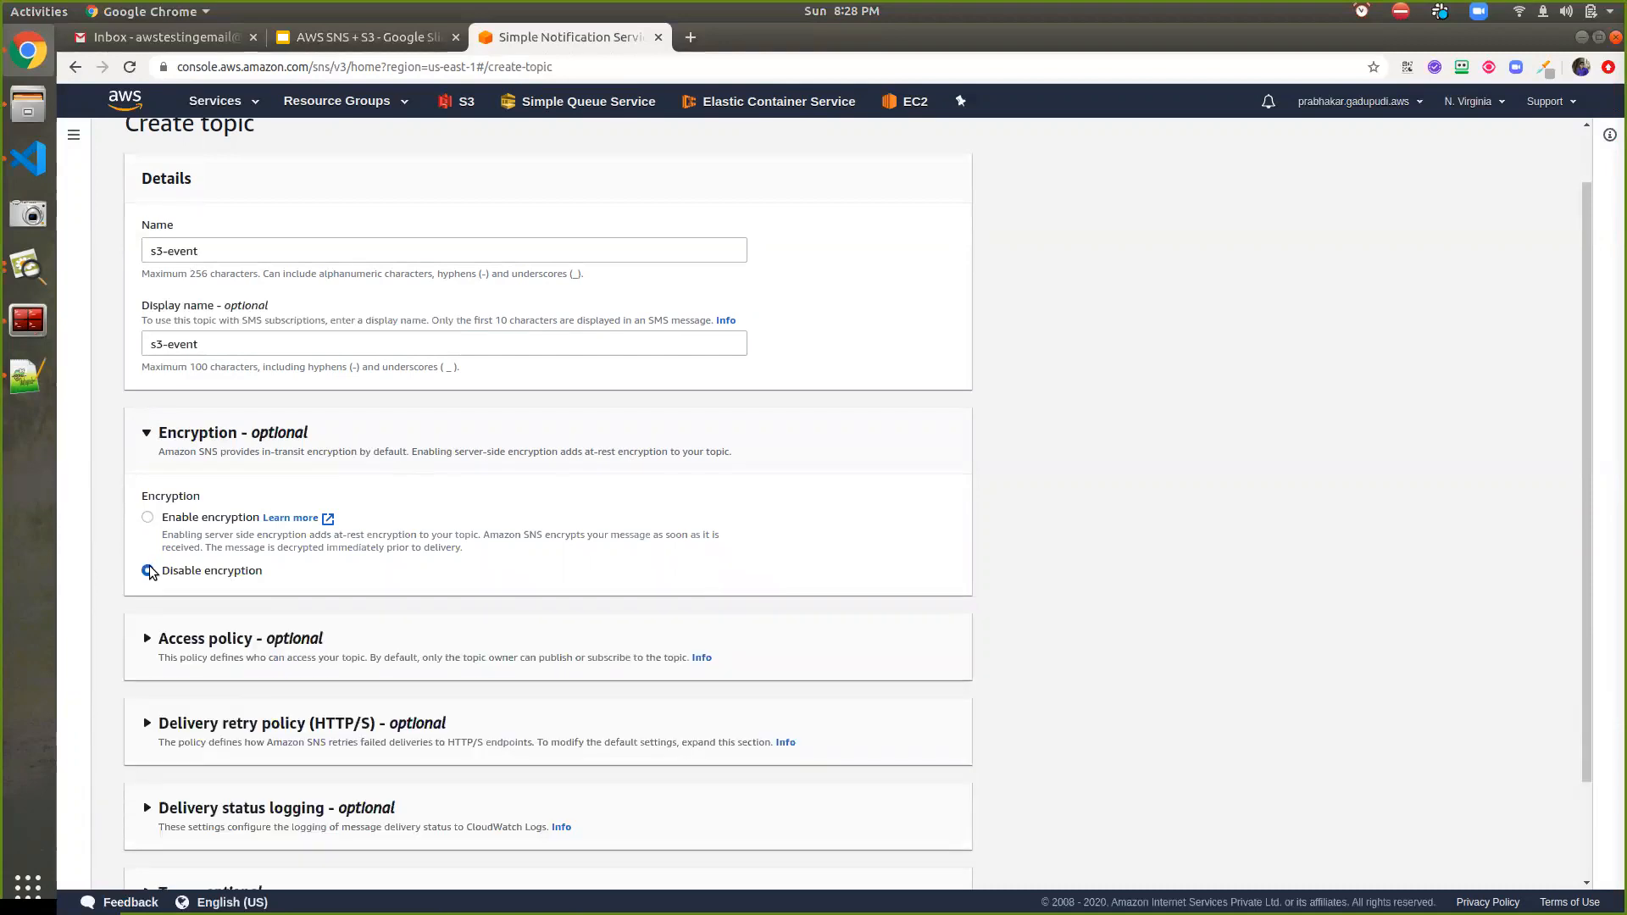
scroll(148, 571, "down", 3)
Expand the Access policy section and review the Basic owner-only defaults
left_click(204, 515)
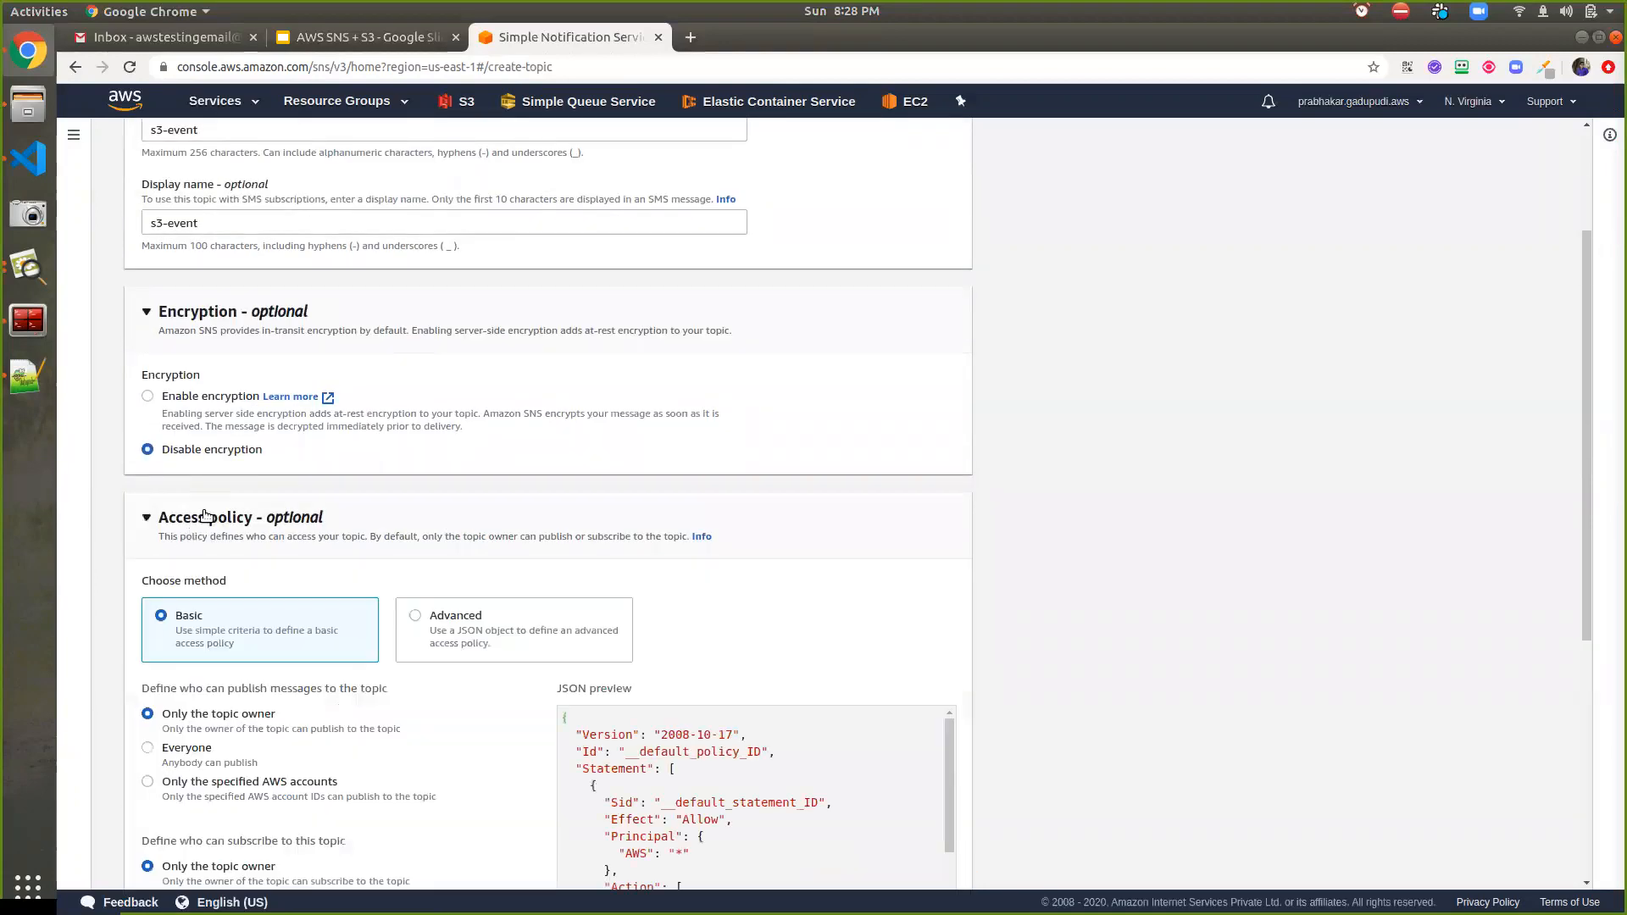
scroll(215, 541, "down", 3)
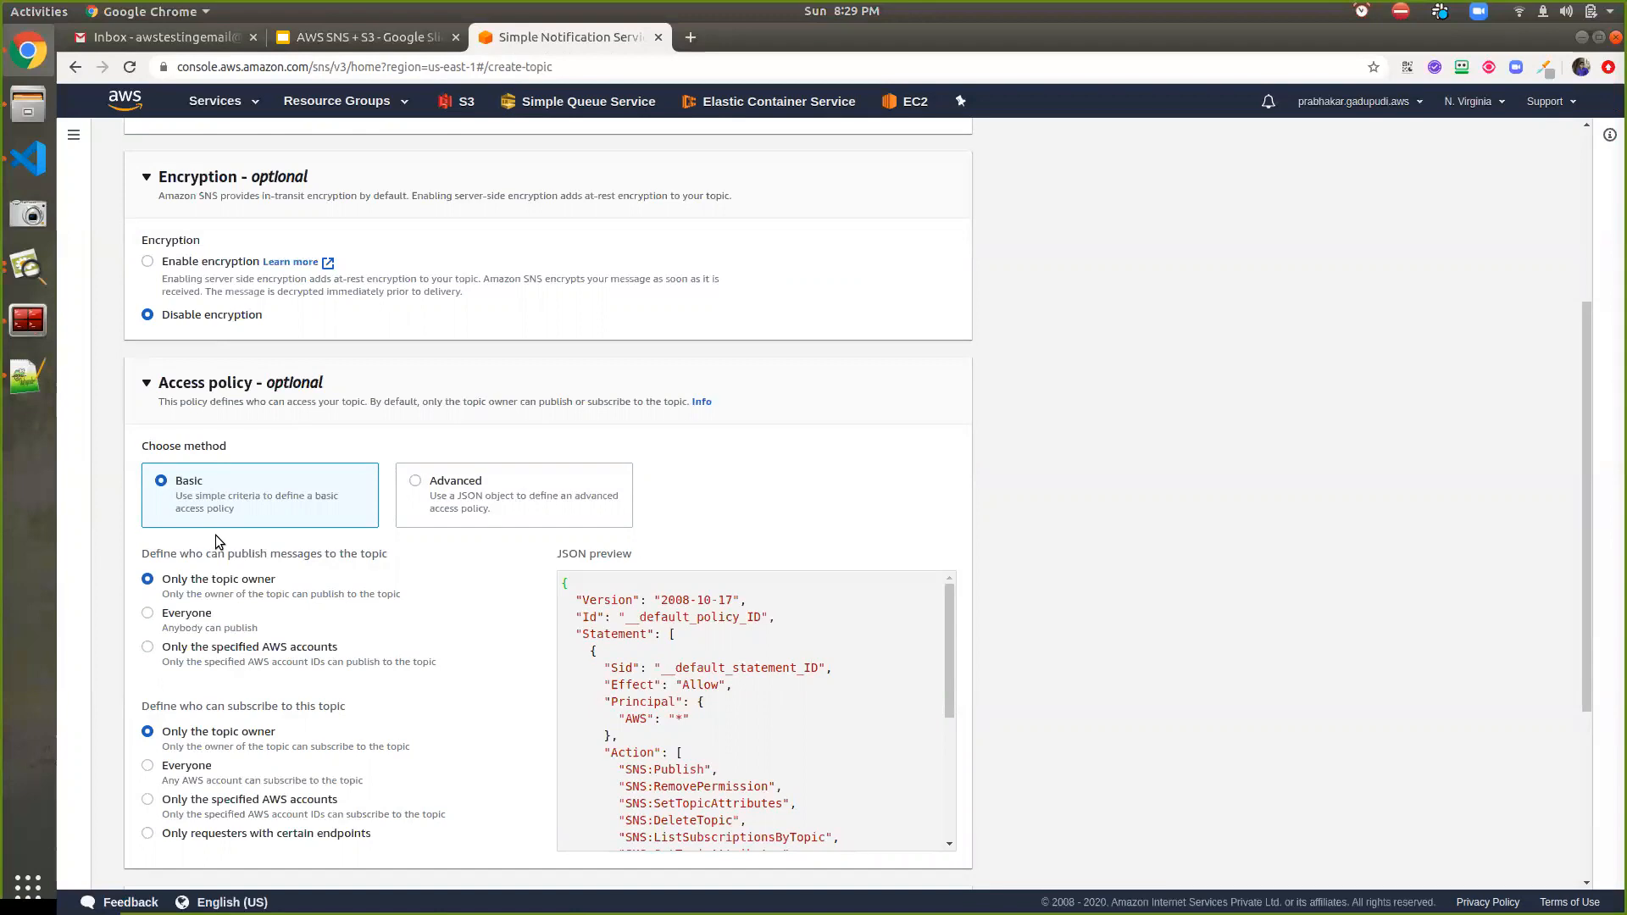
scroll(221, 537, "down", 3)
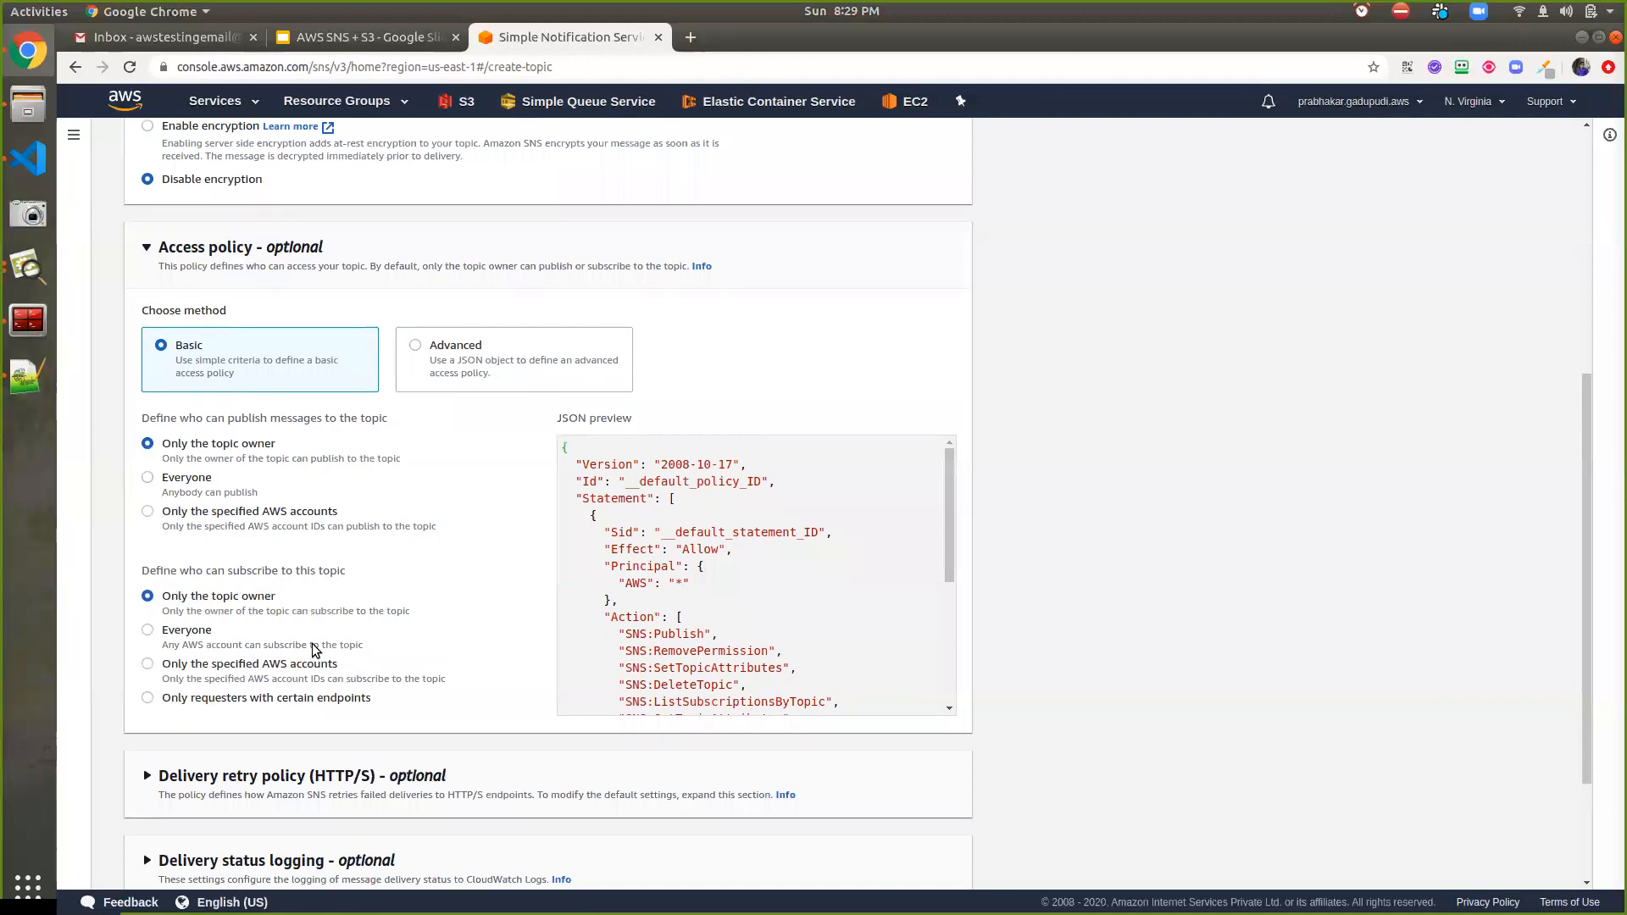
scroll(312, 643, "down", 2)
scroll(317, 632, "down", 2)
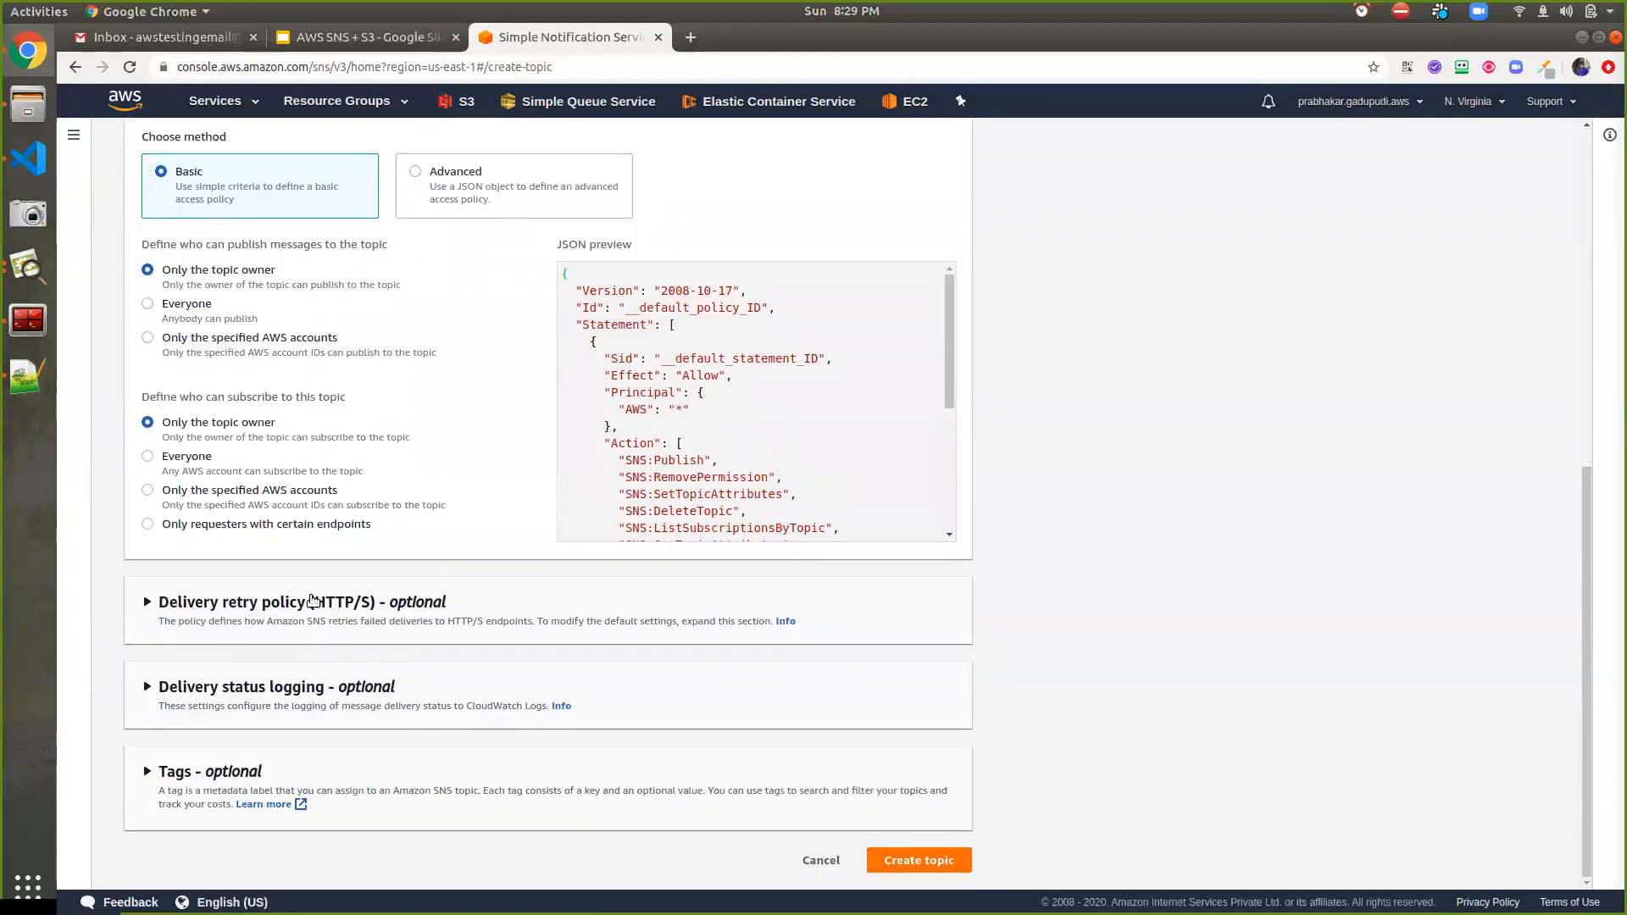
Review the delivery retry policy and delivery status logging sections, leaving the defaults unchanged
left_click(281, 603)
scroll(264, 654, "down", 2)
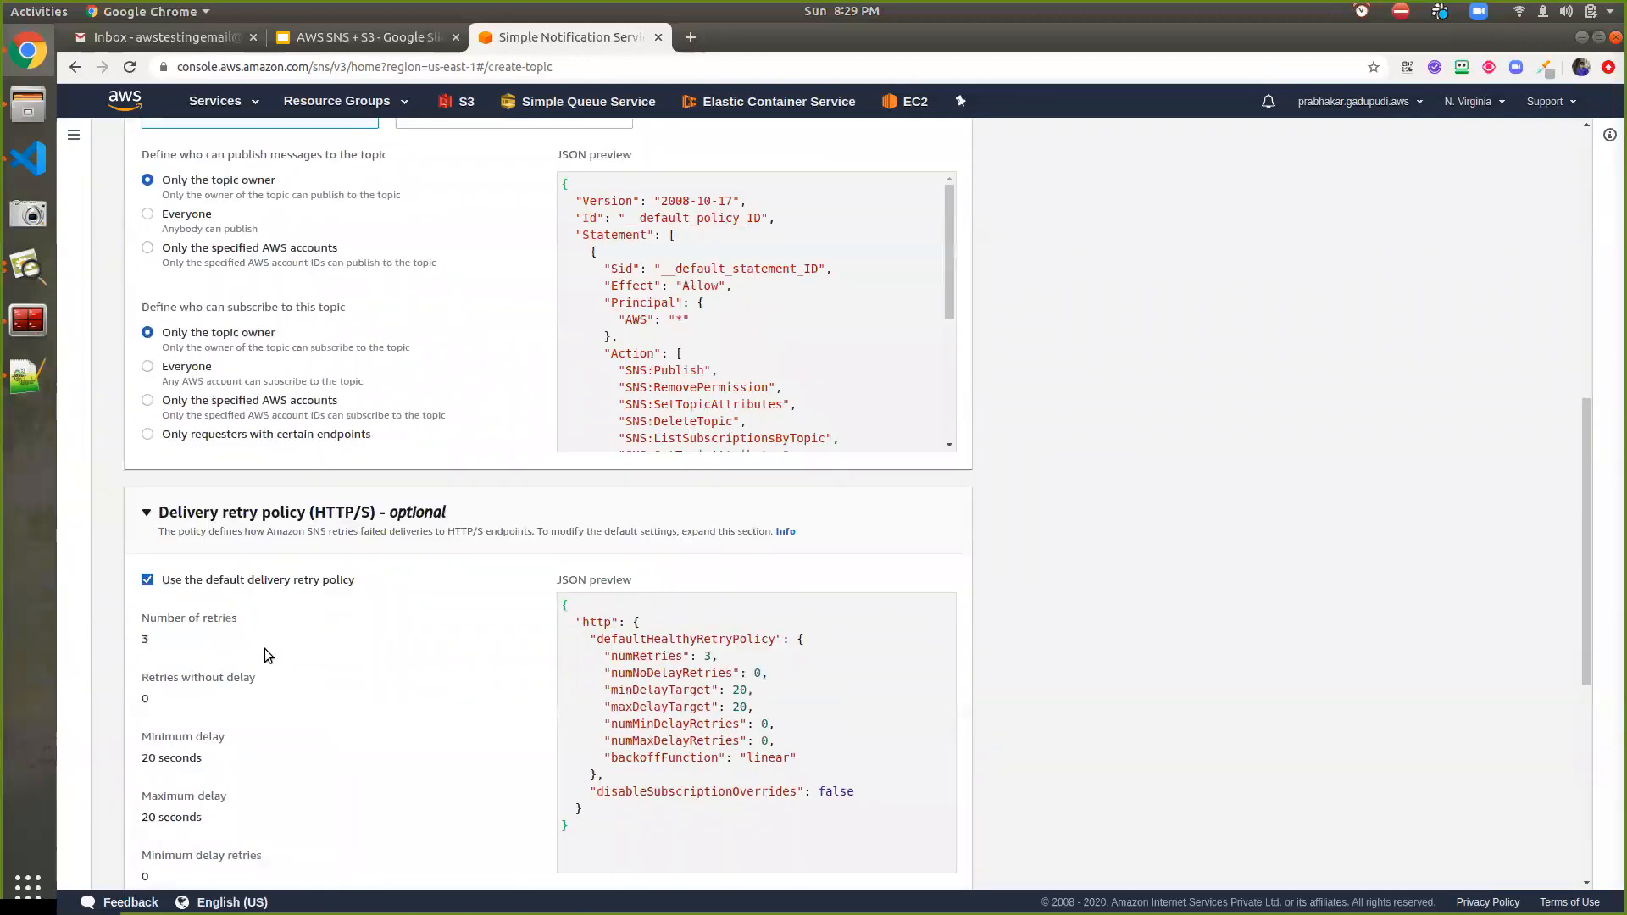
scroll(268, 648, "down", 2)
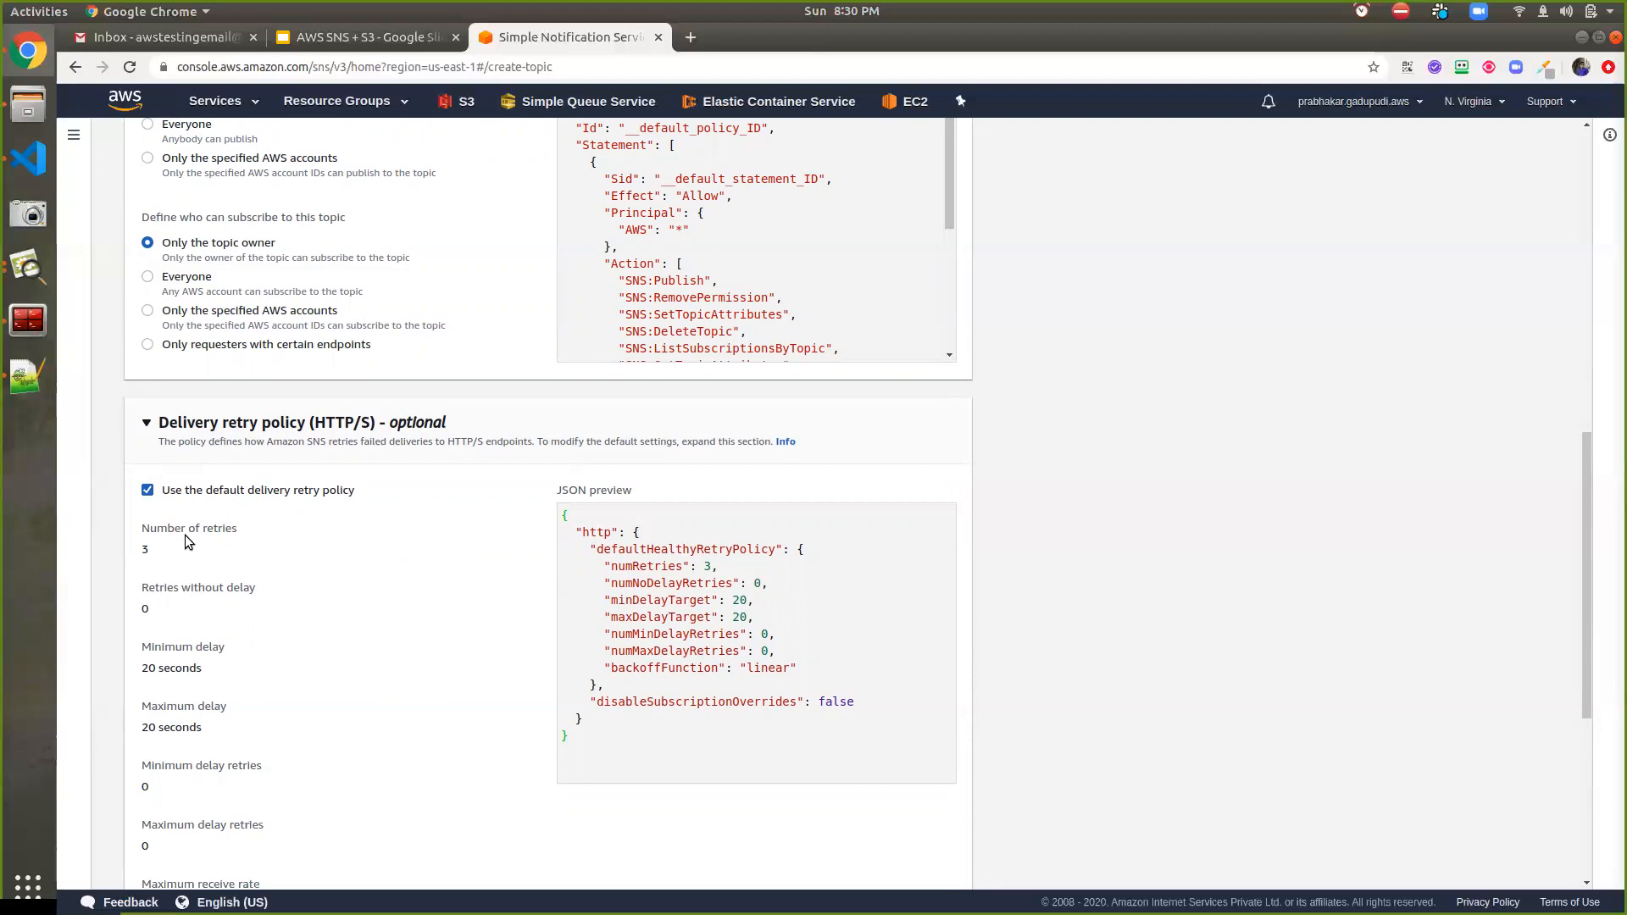
scroll(186, 536, "down", 5)
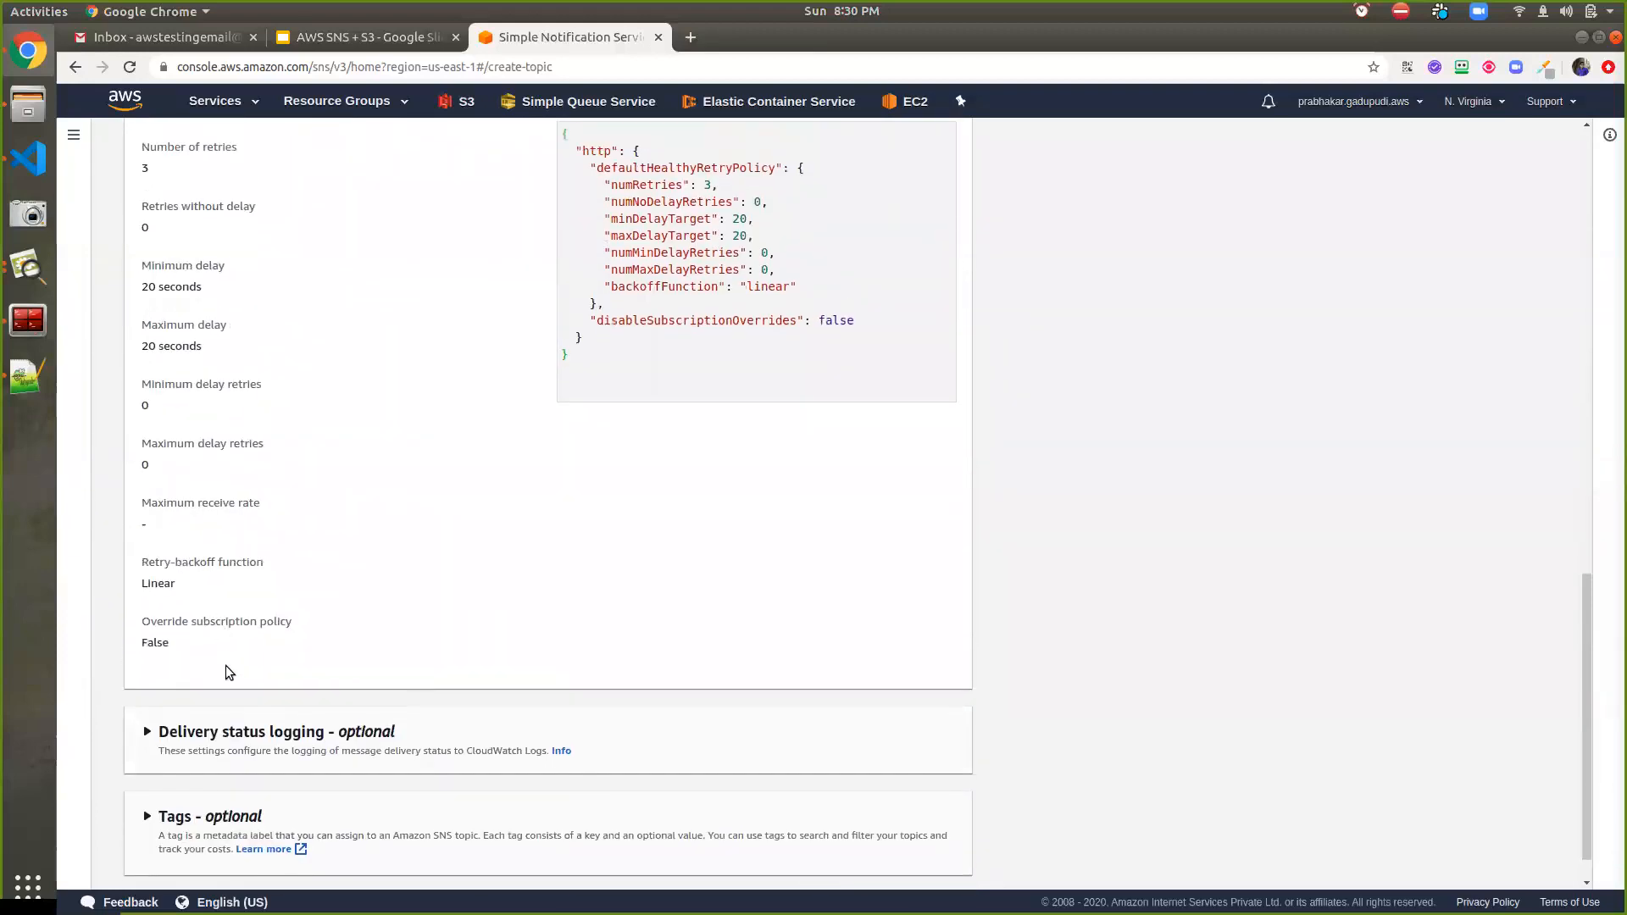
left_click(227, 727)
scroll(229, 715, "down", 3)
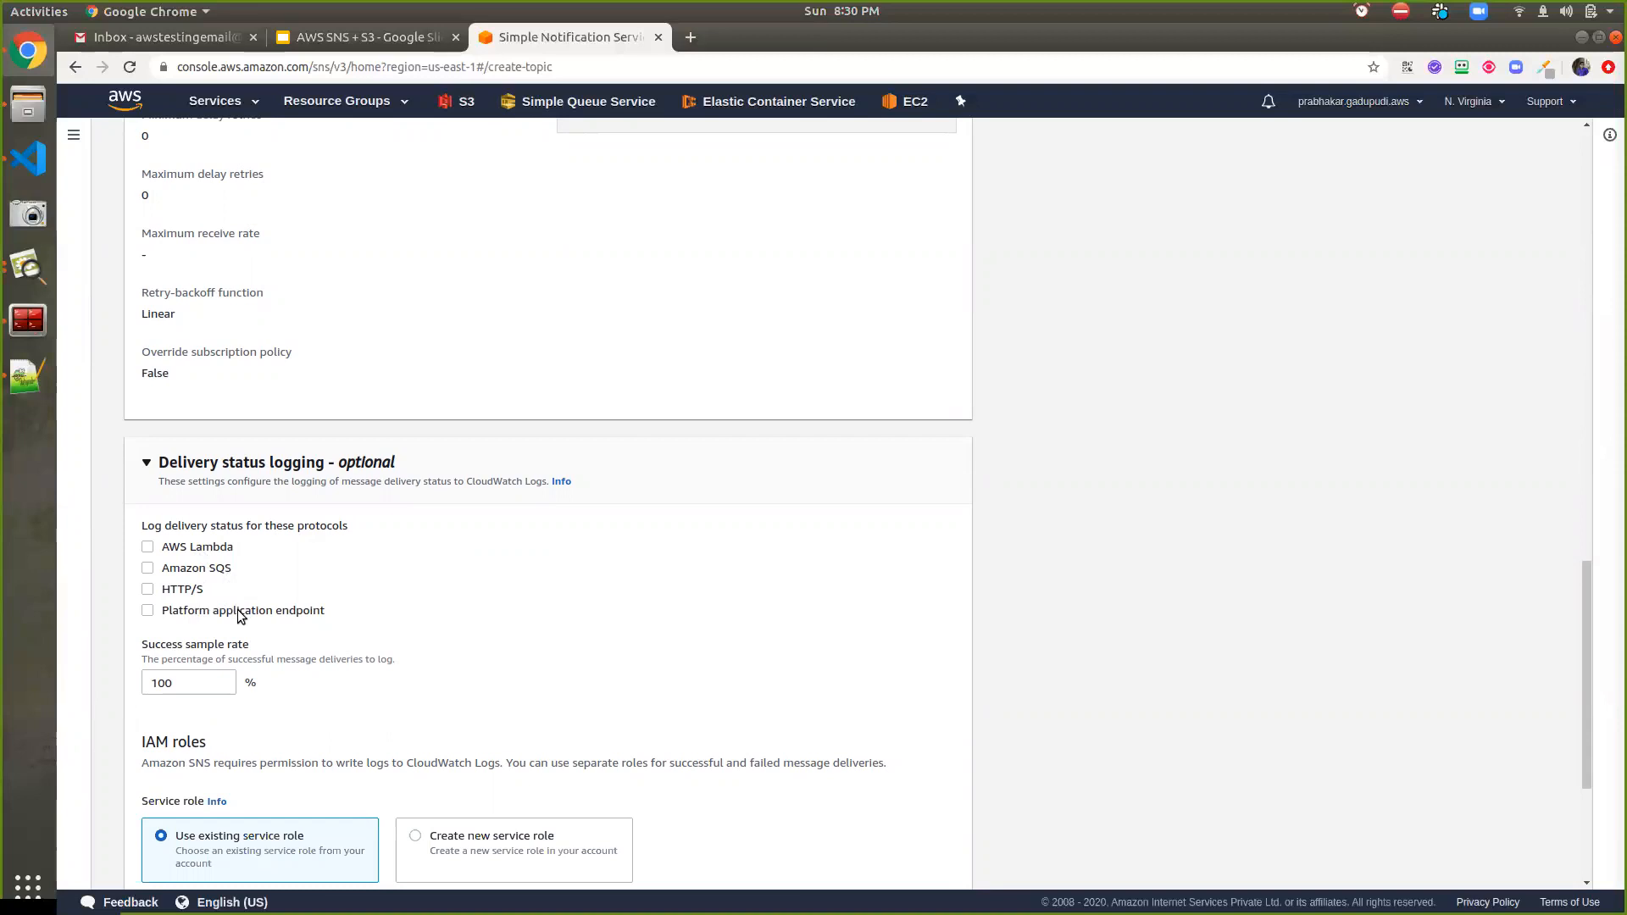
left_click(277, 464)
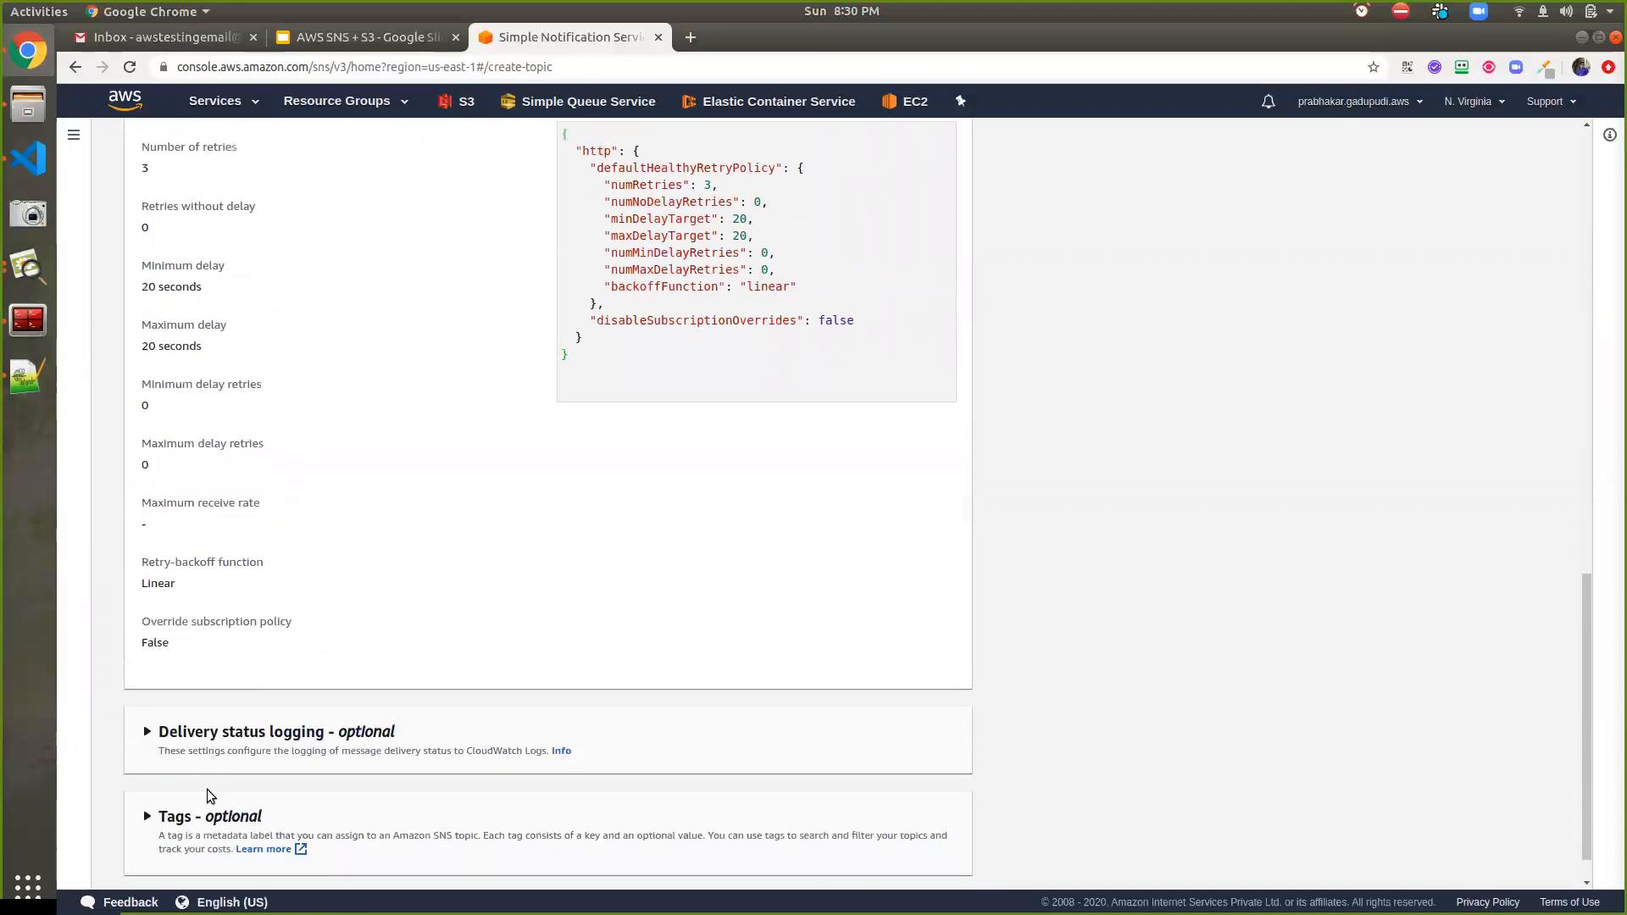
Expand the Tags section and scroll through the finished topic form
left_click(219, 814)
scroll(225, 809, "down", 4)
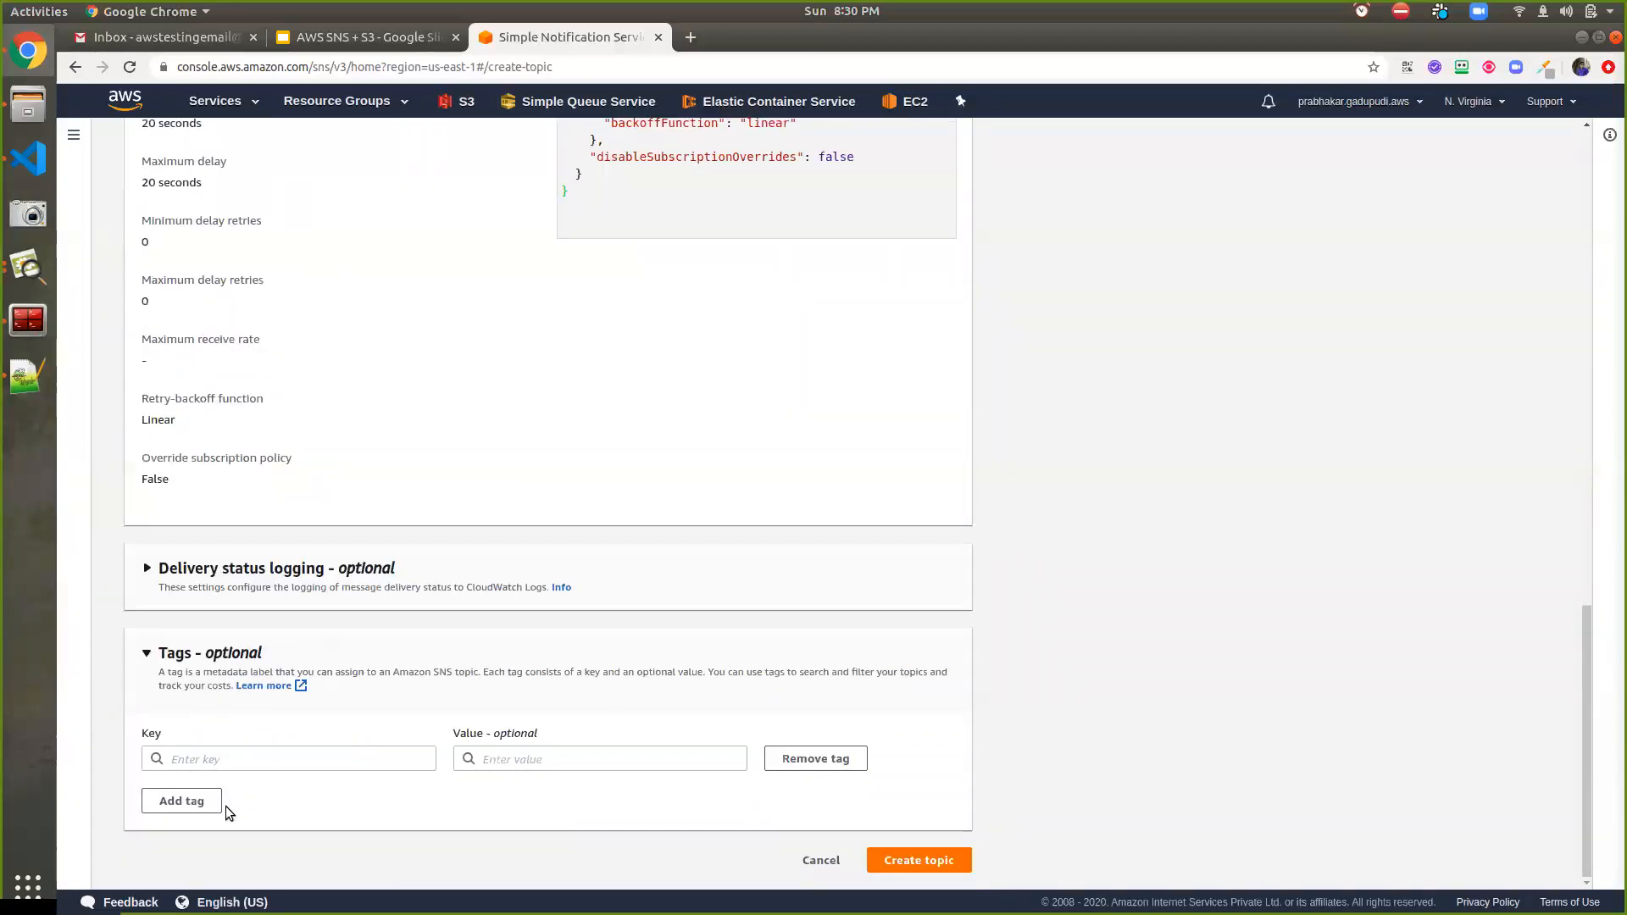
scroll(226, 806, "up", 2)
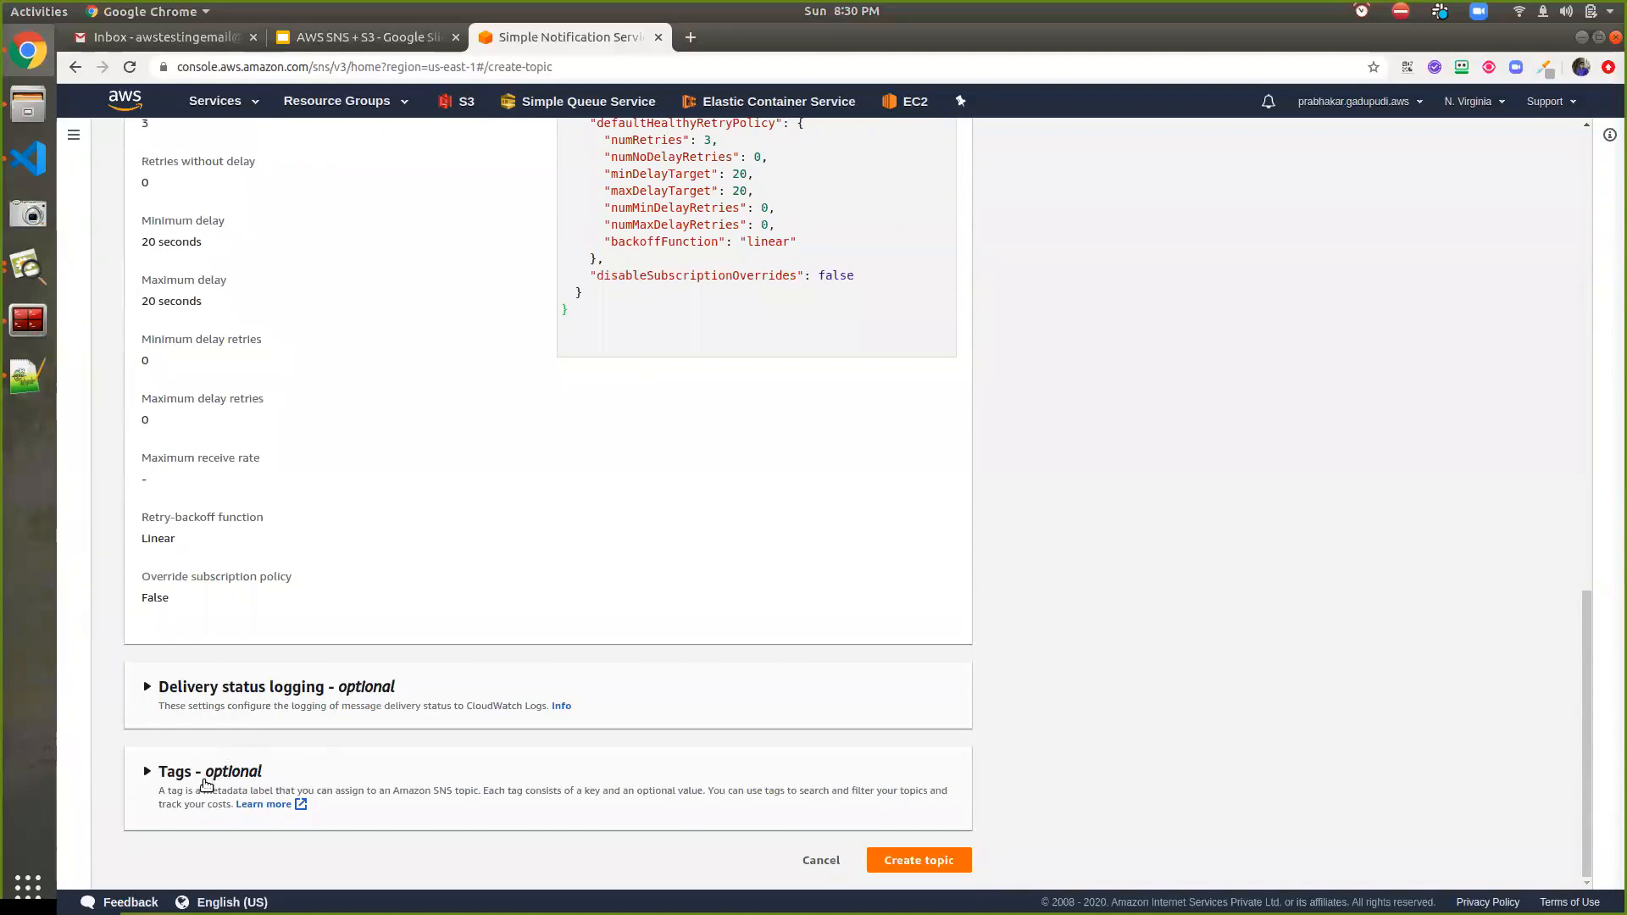
scroll(216, 766, "up", 10)
scroll(223, 762, "up", 2)
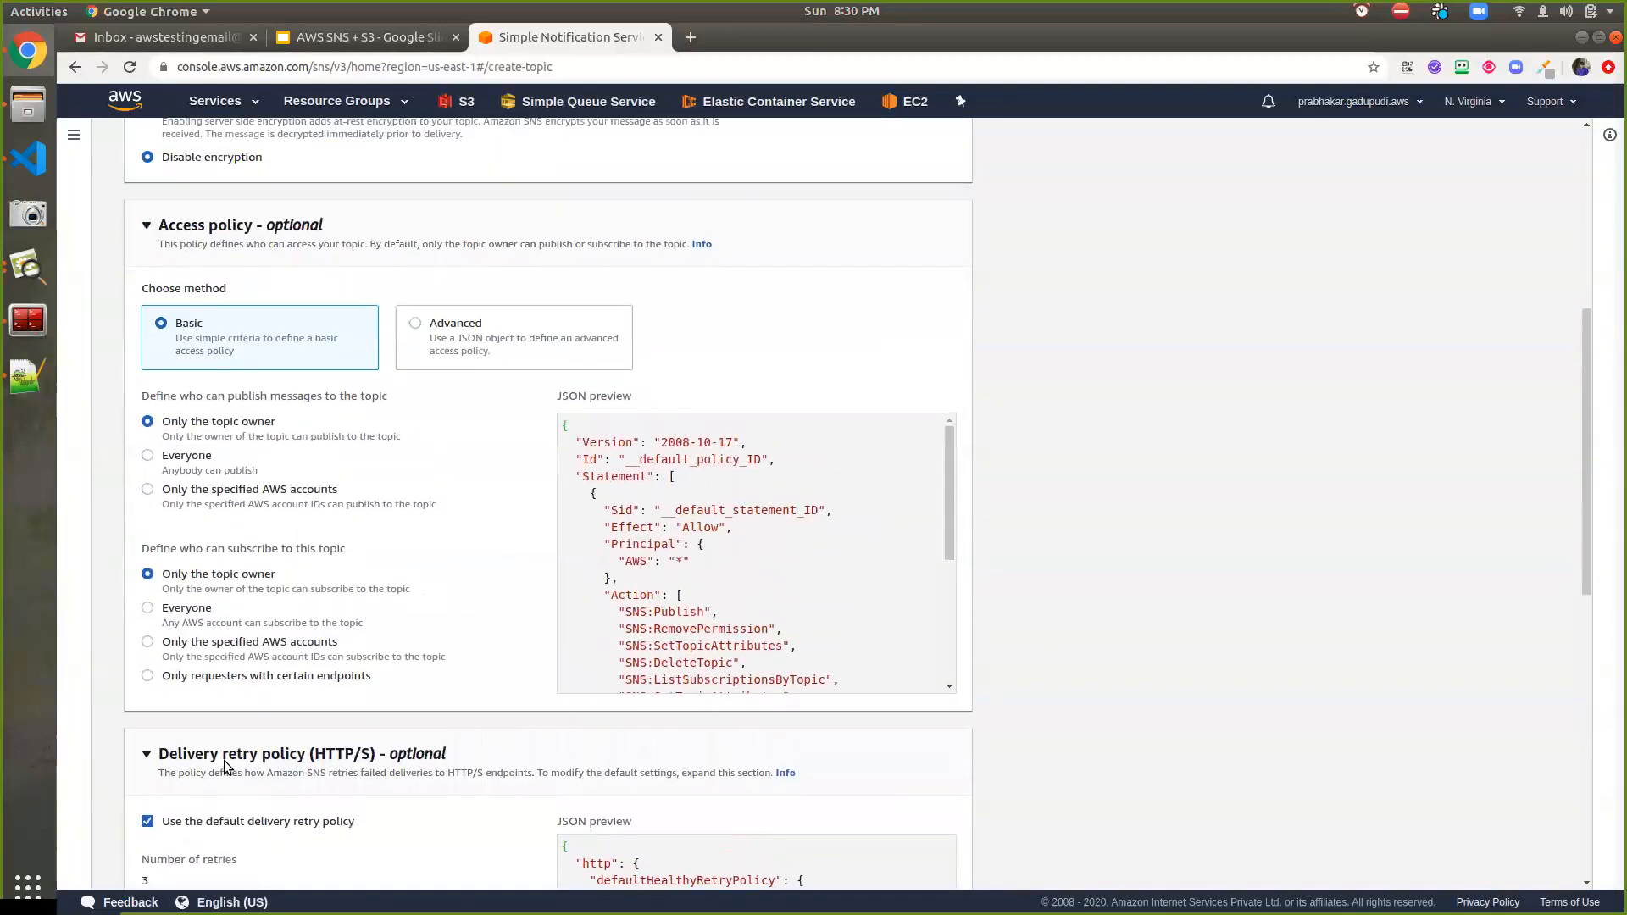
scroll(268, 734, "down", 5)
scroll(322, 740, "up", 9)
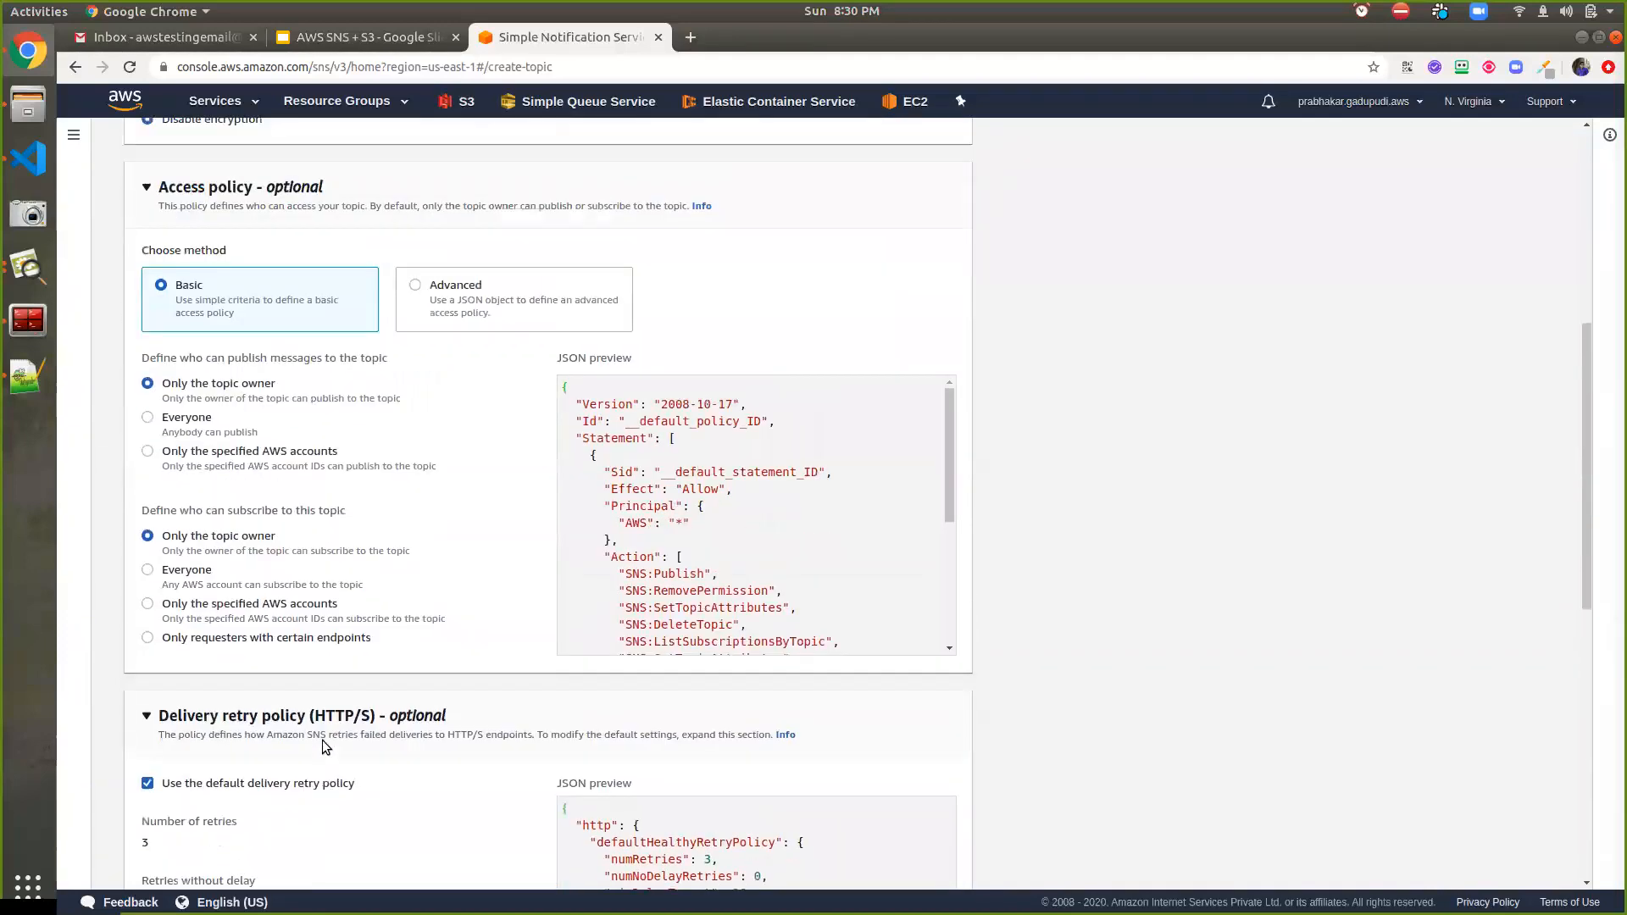
scroll(327, 735, "up", 3)
scroll(356, 720, "down", 15)
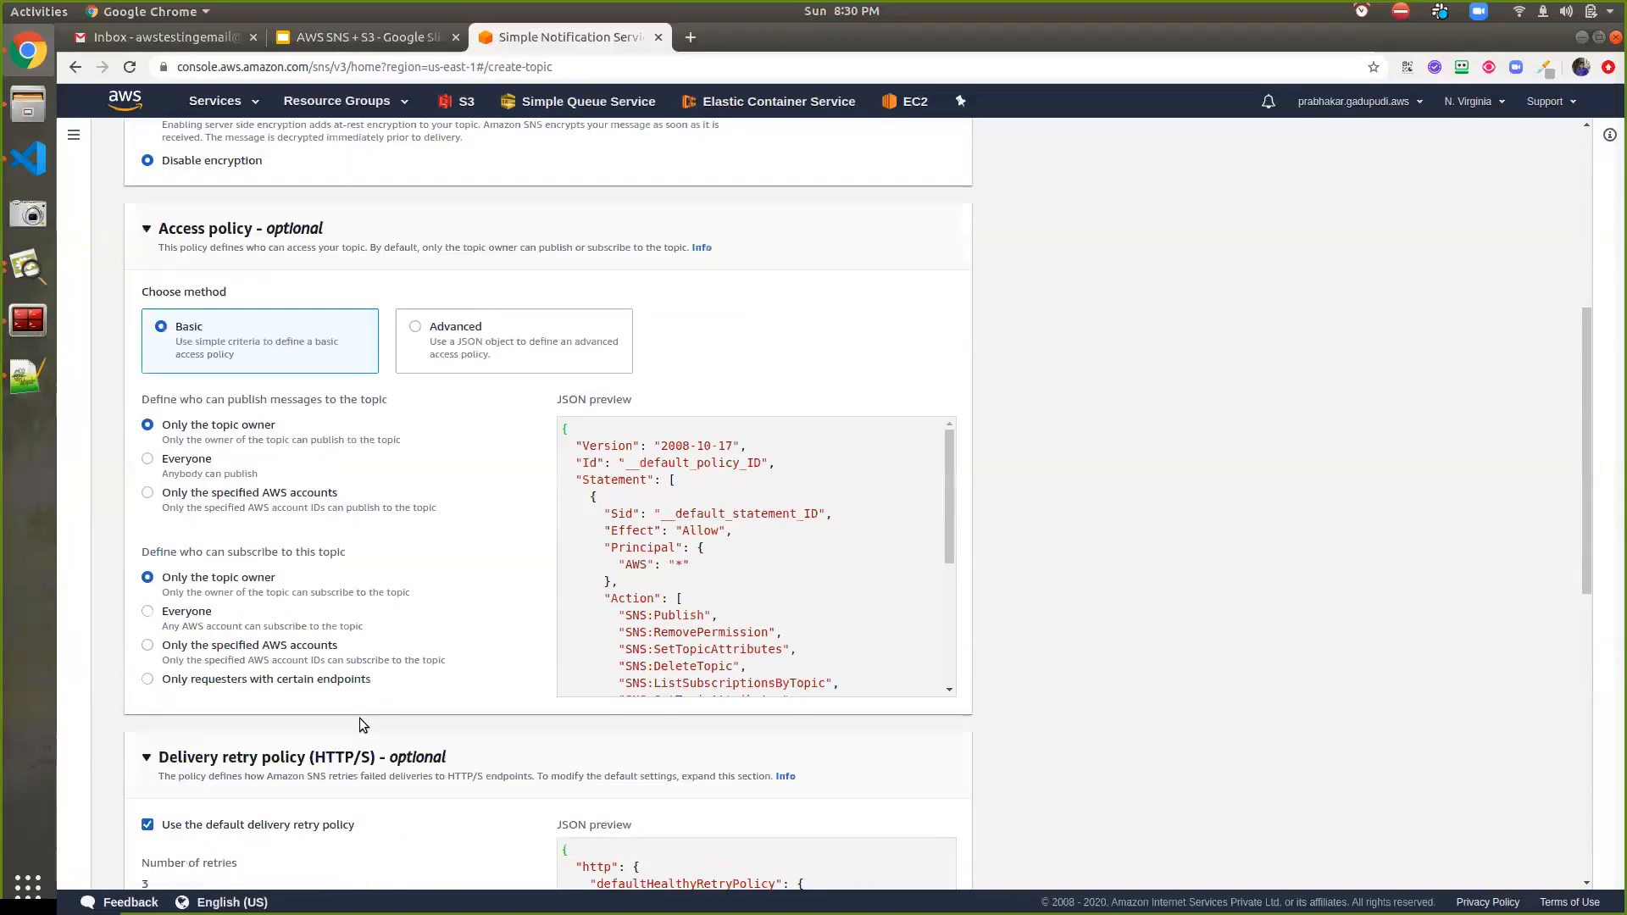
Create the s3-event topic, reopen it from the Topics list, and start a new subscription
left_click(949, 861)
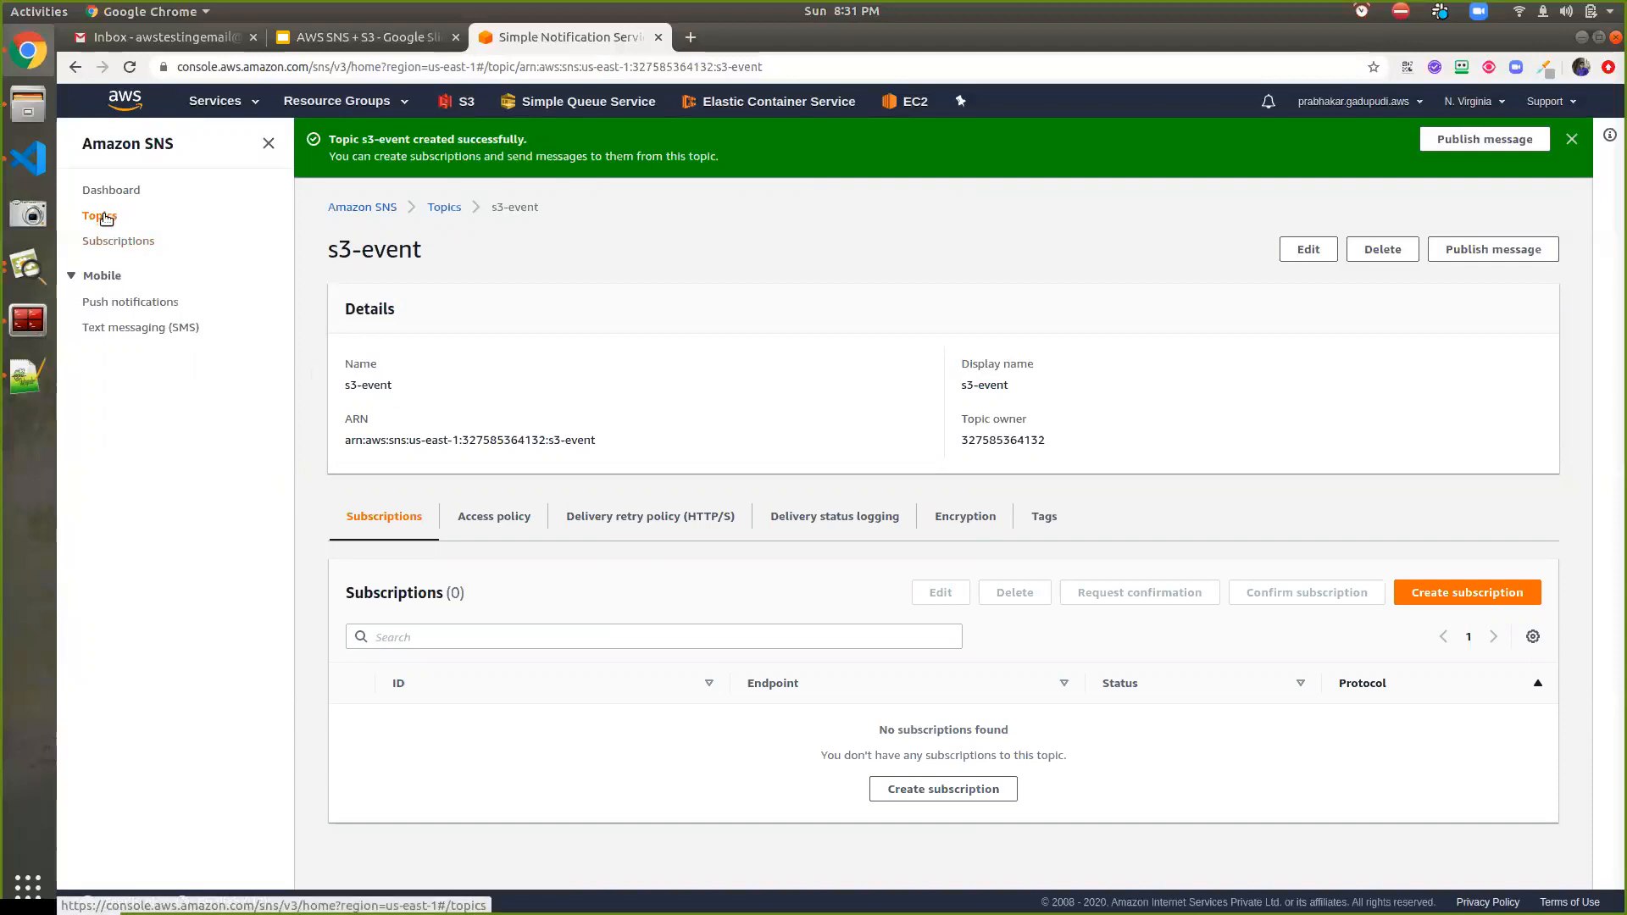
left_click(104, 243)
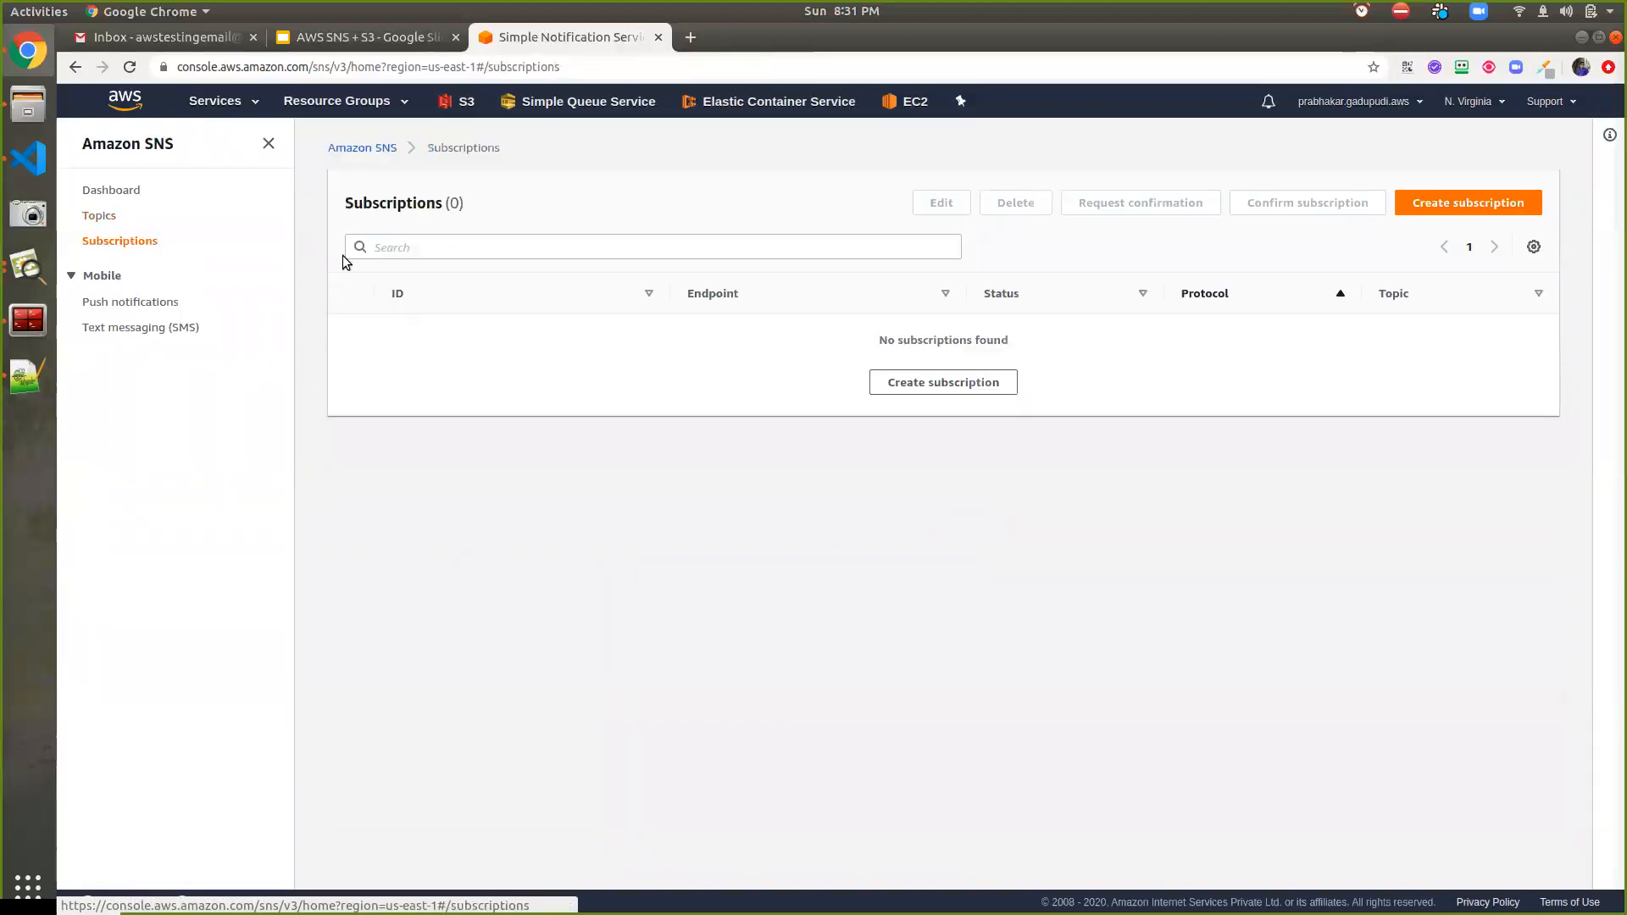
left_click(102, 218)
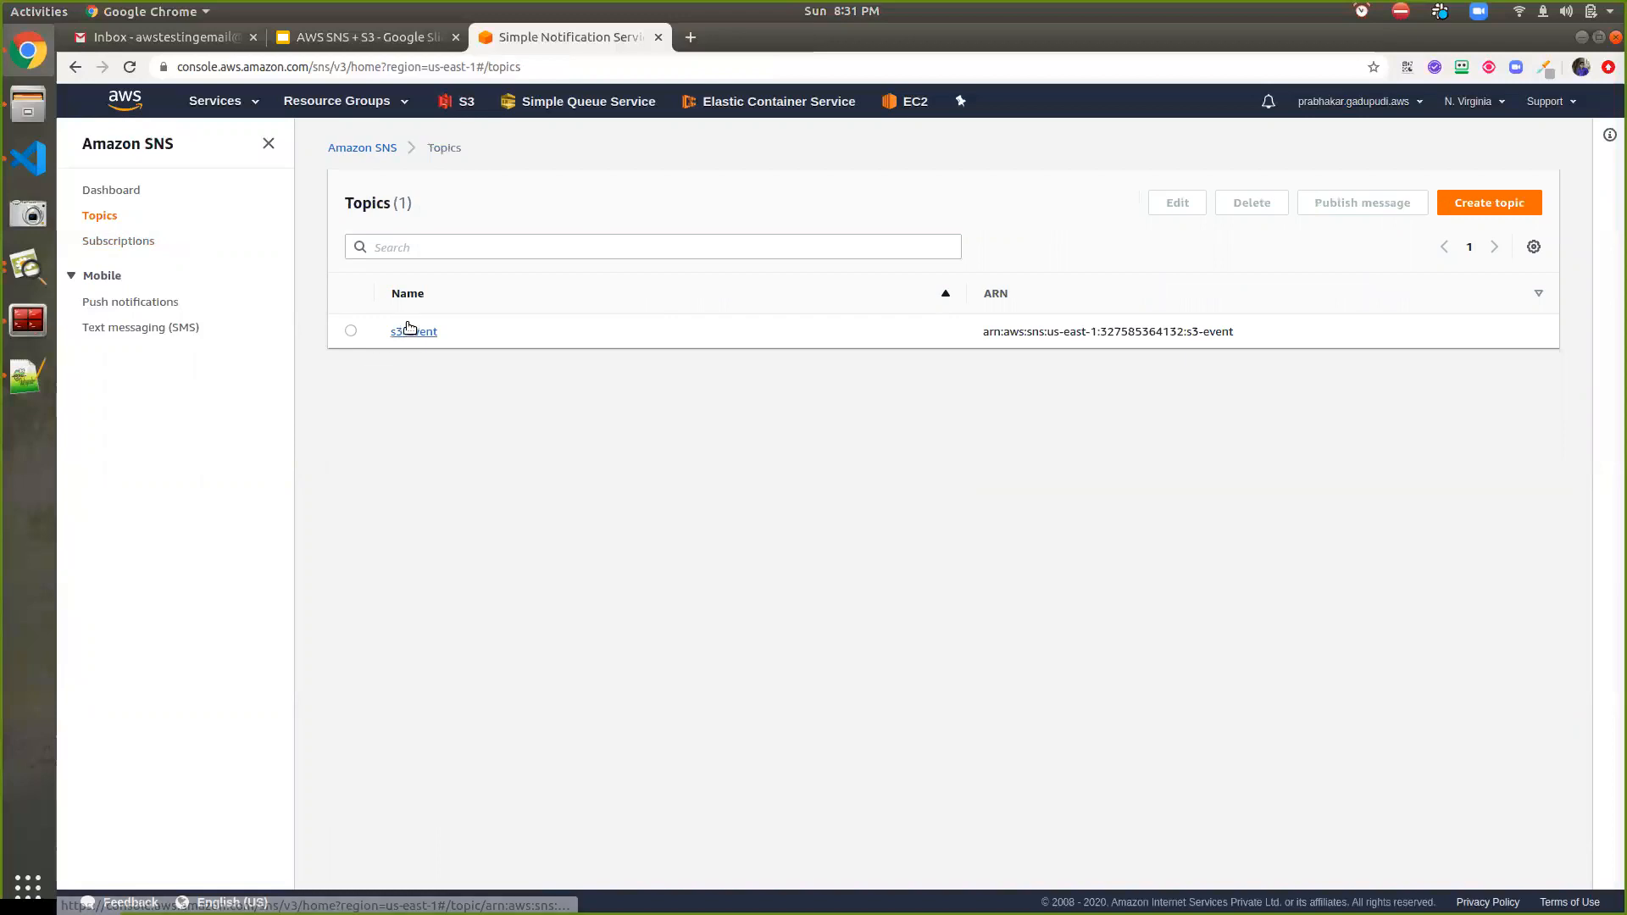
left_click(408, 329)
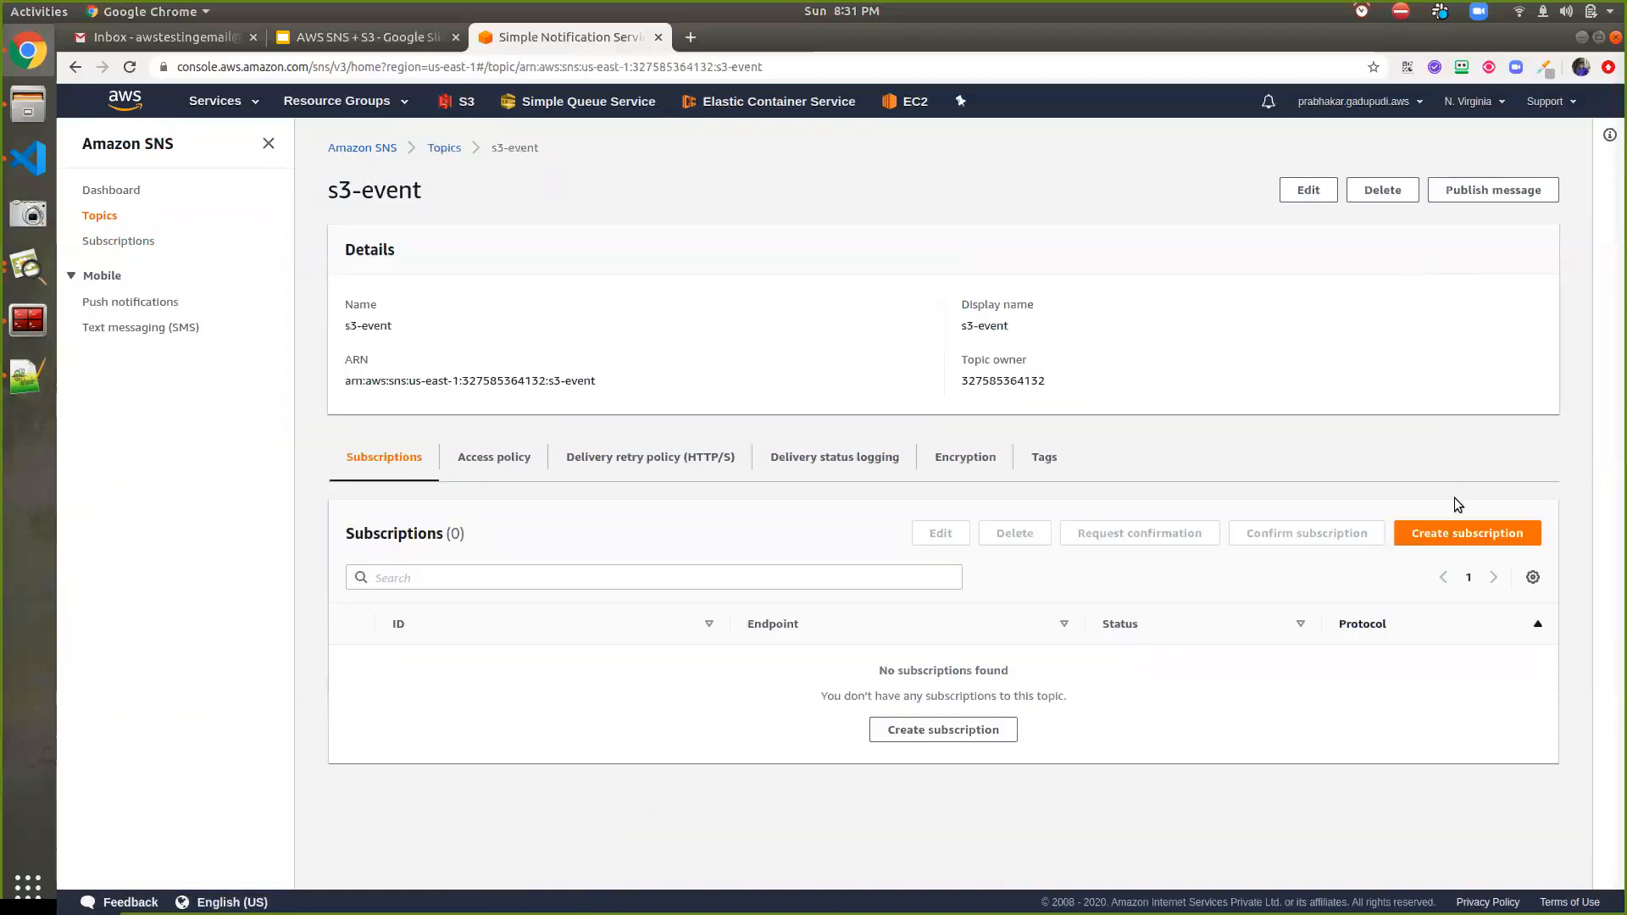
left_click(1455, 533)
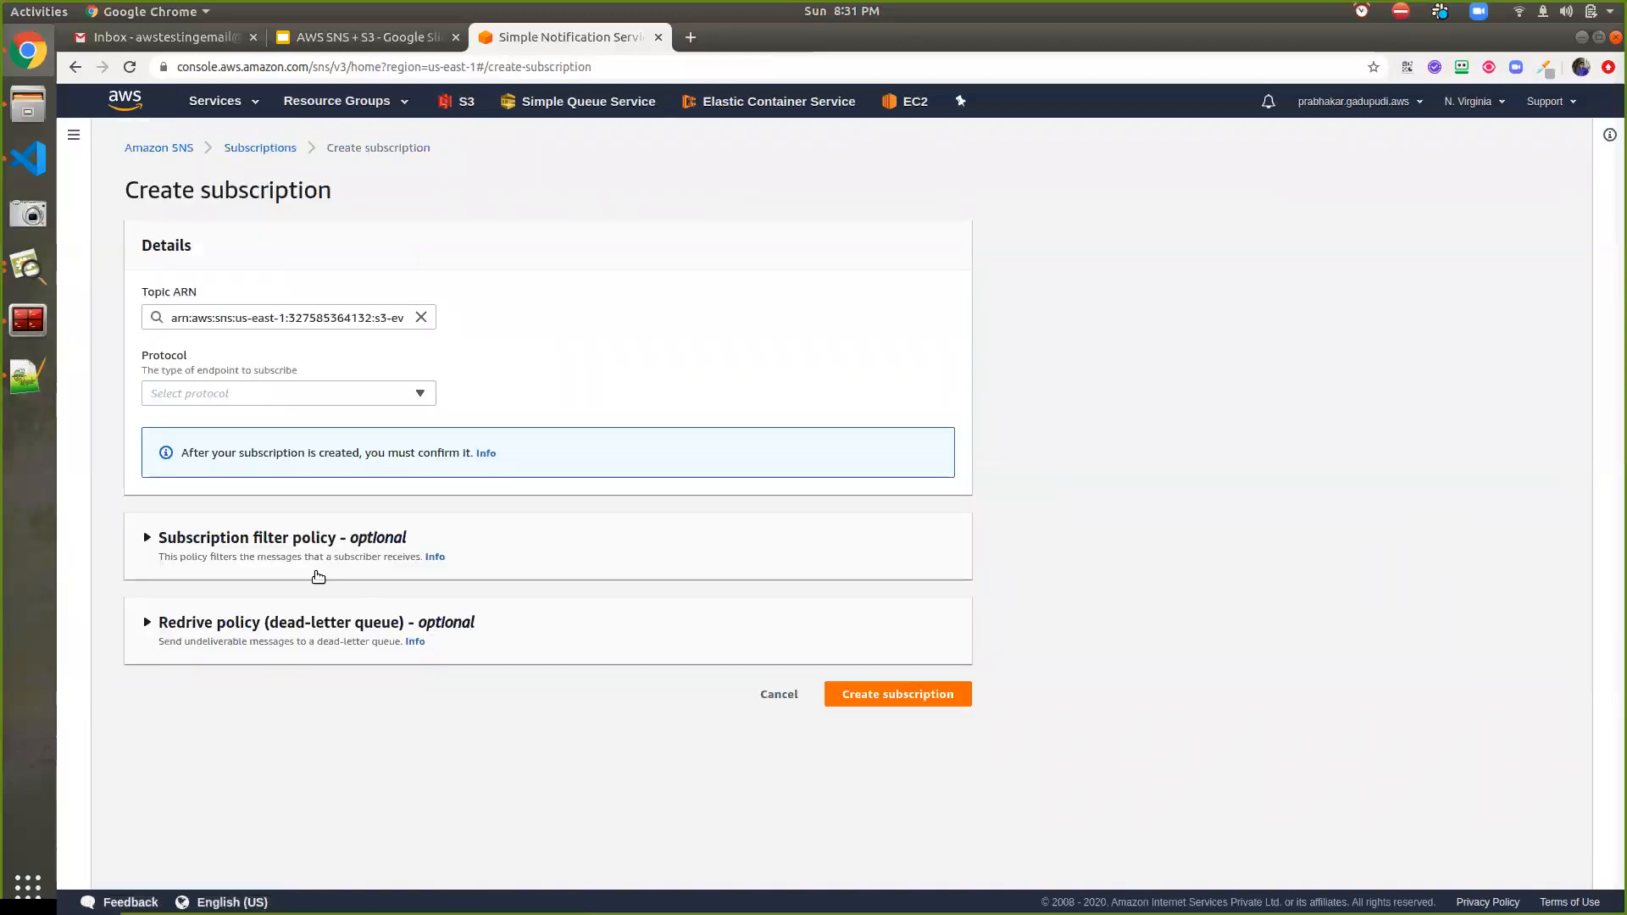
Expand the subscription filter policy and redrive policy sections of the subscription form
left_click(305, 552)
scroll(302, 563, "down", 3)
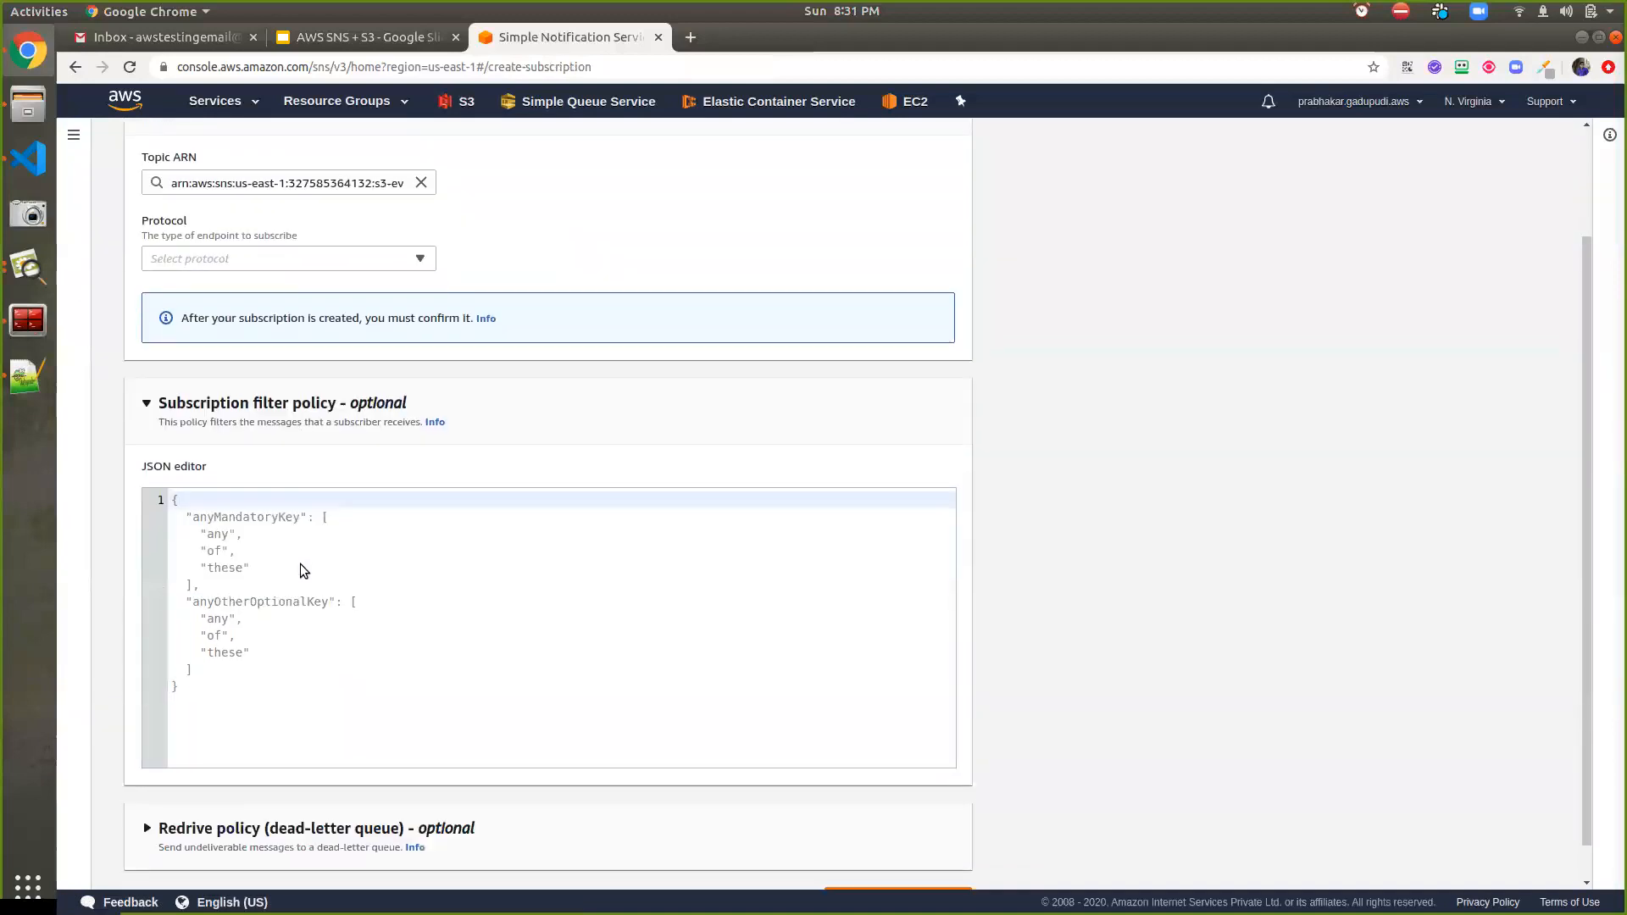
scroll(237, 737, "down", 1)
left_click(244, 780)
scroll(244, 780, "up", 2)
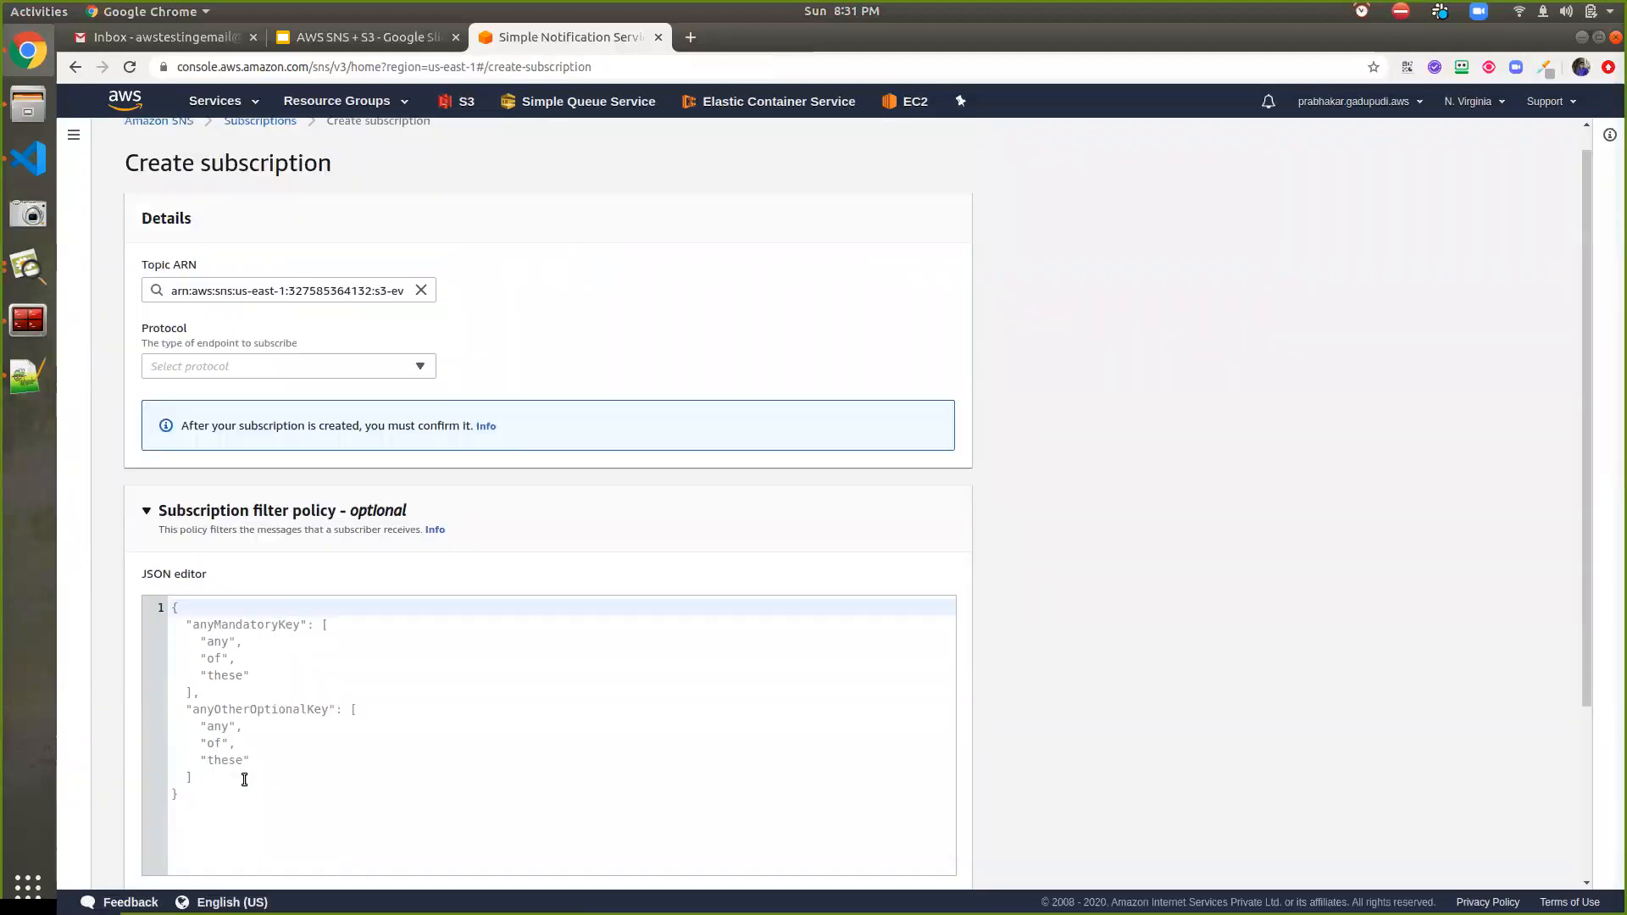
scroll(244, 779, "up", 1)
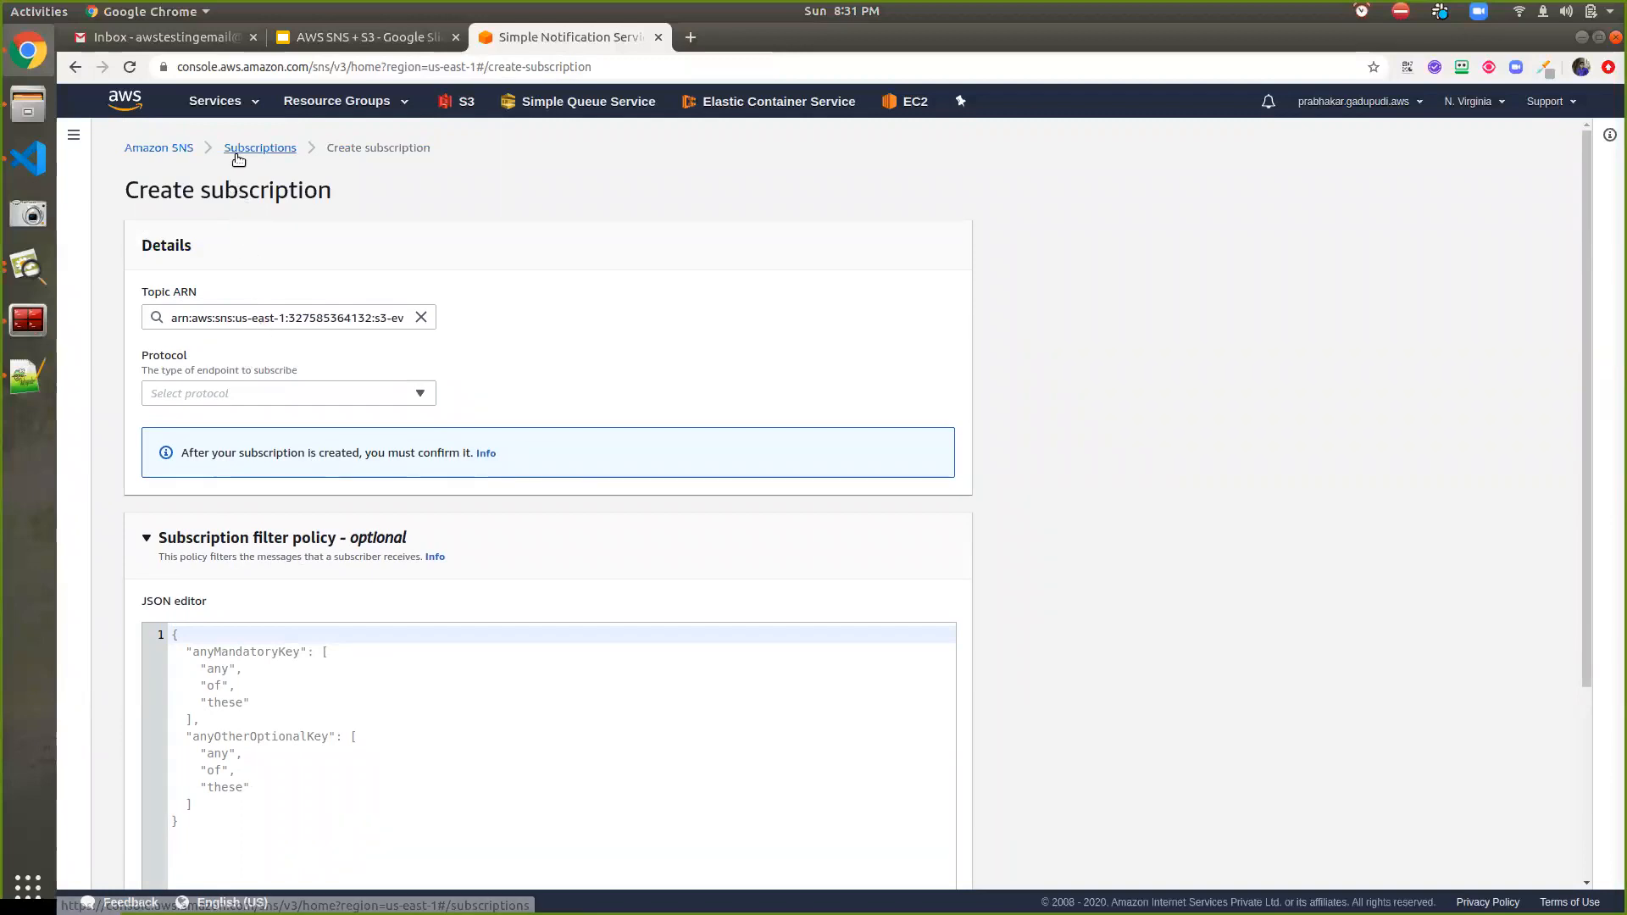
Leave the subscription form and navigate back to the s3-event topic's details
left_click(238, 158)
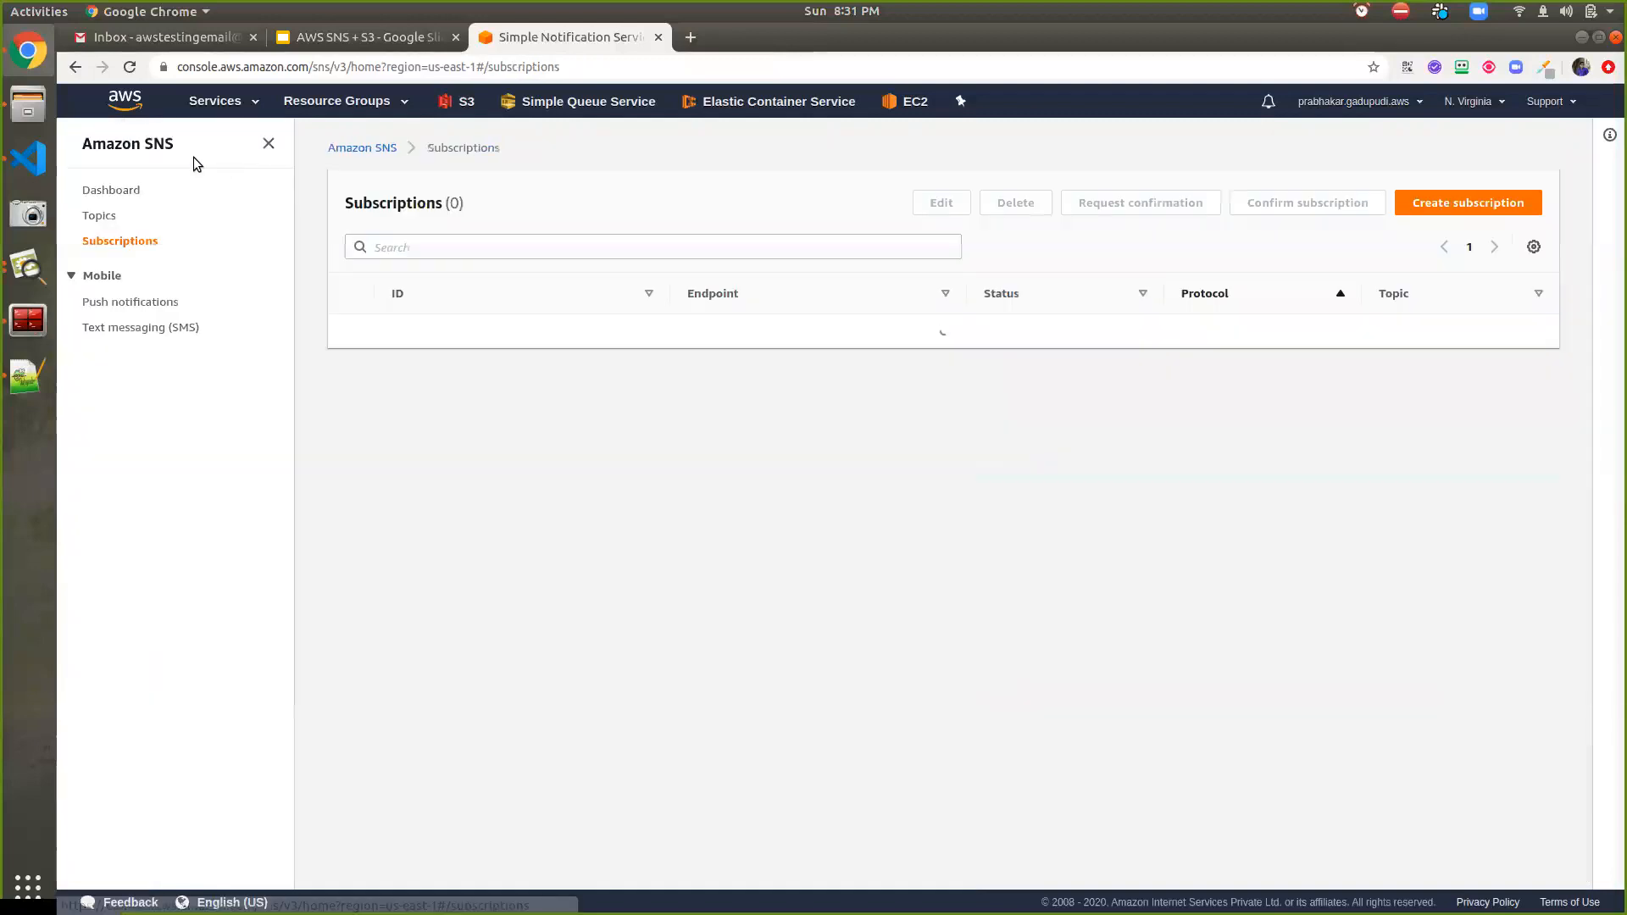
left_click(365, 149)
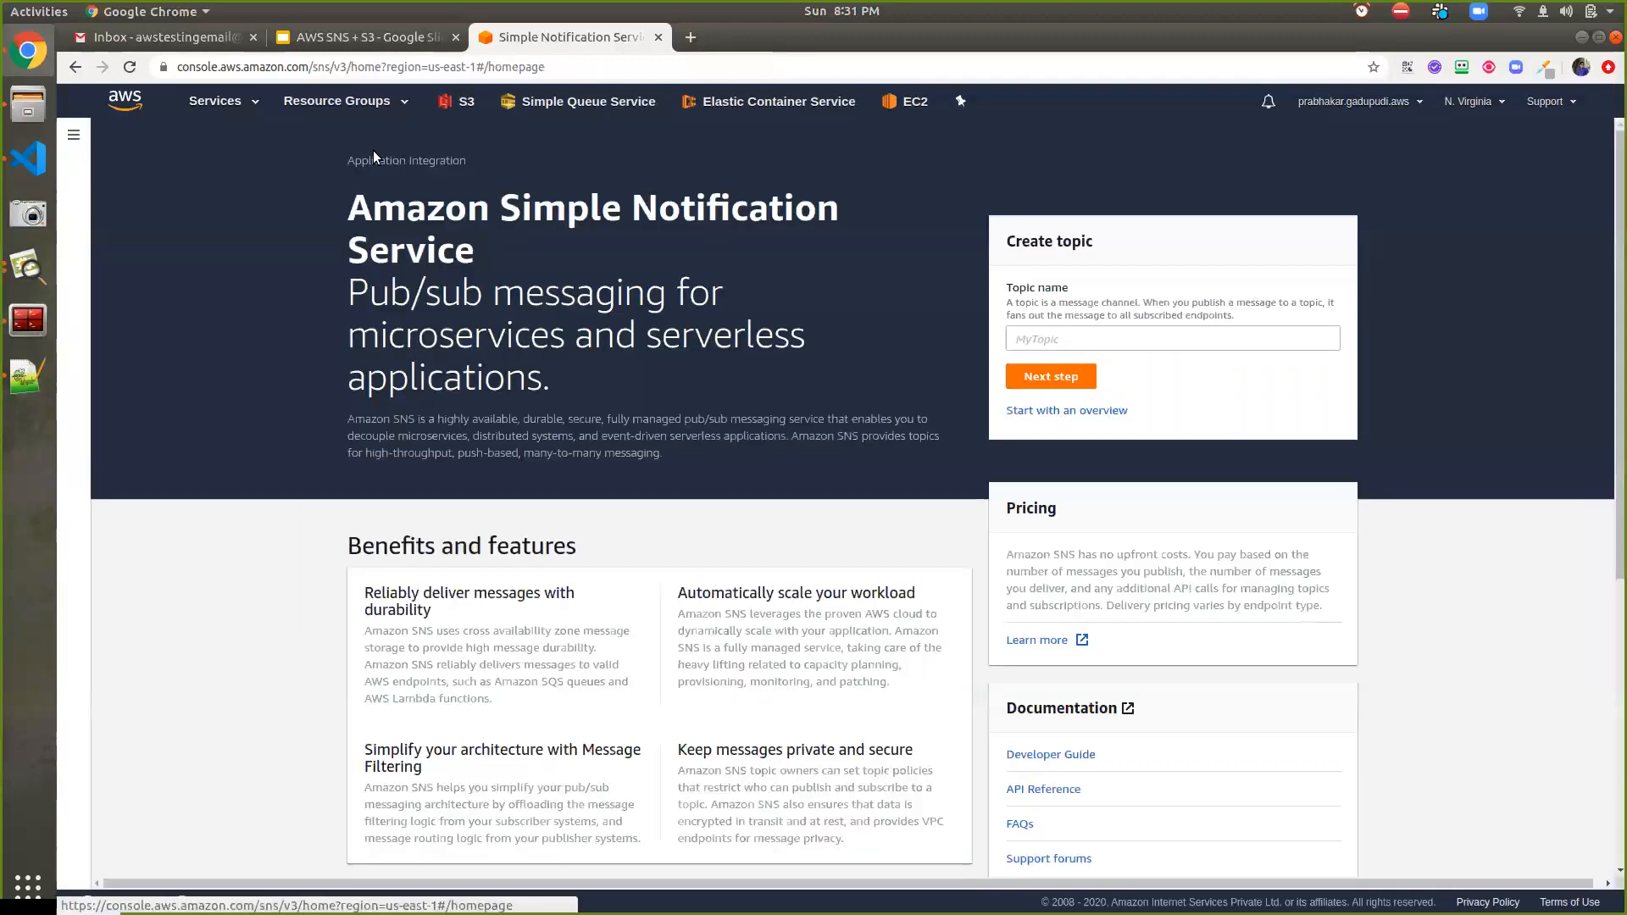
left_click(1028, 382)
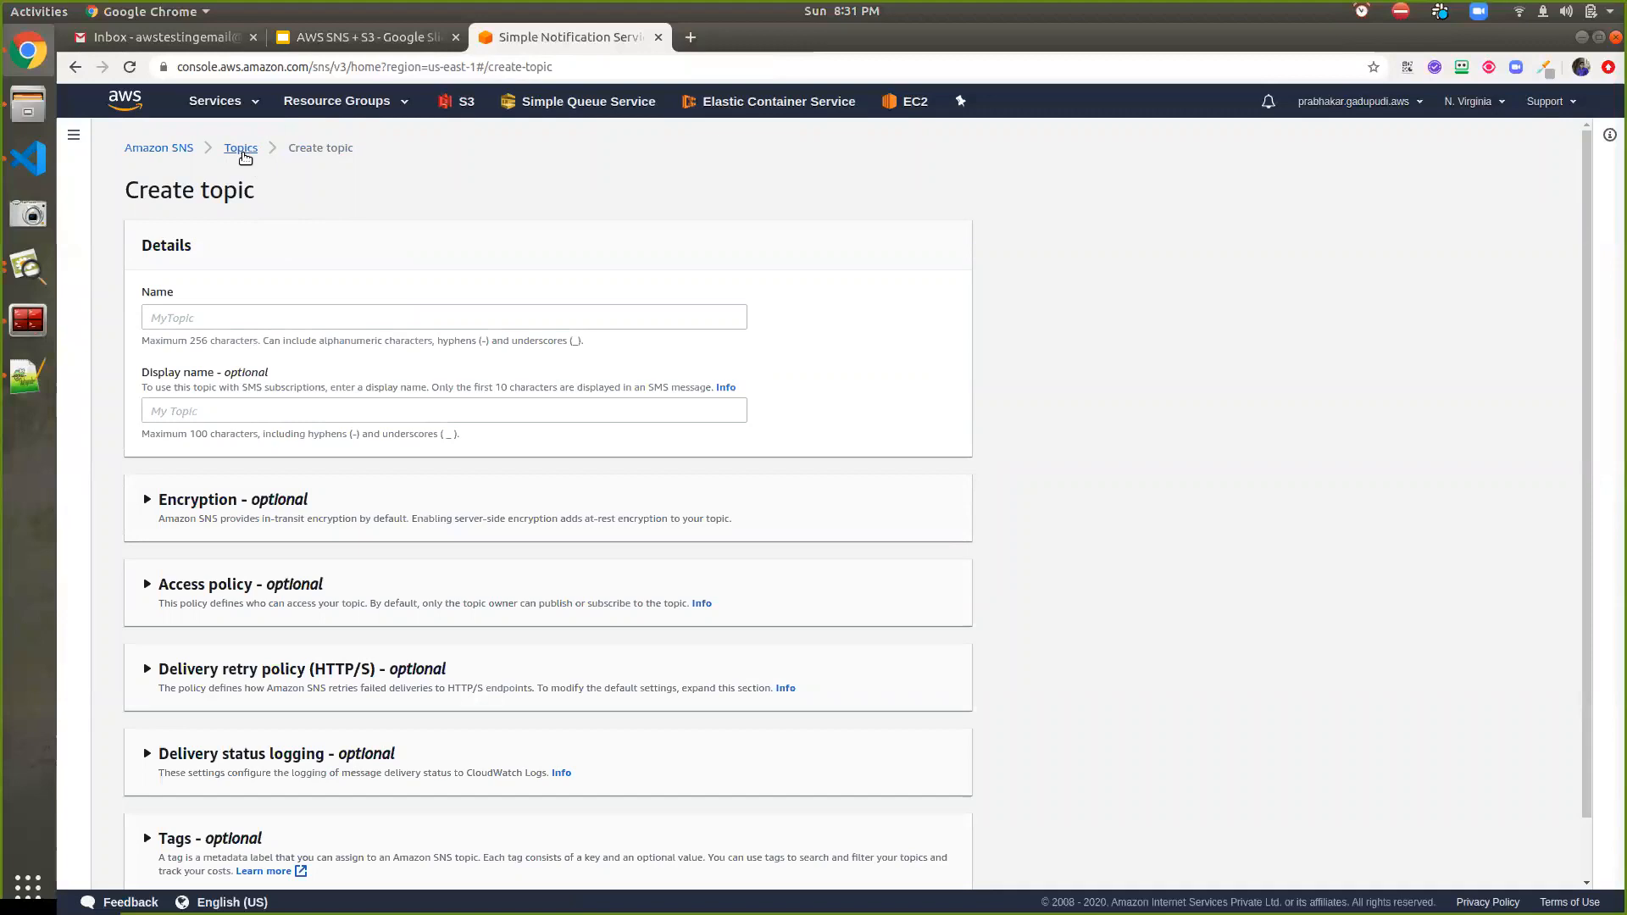
left_click(242, 151)
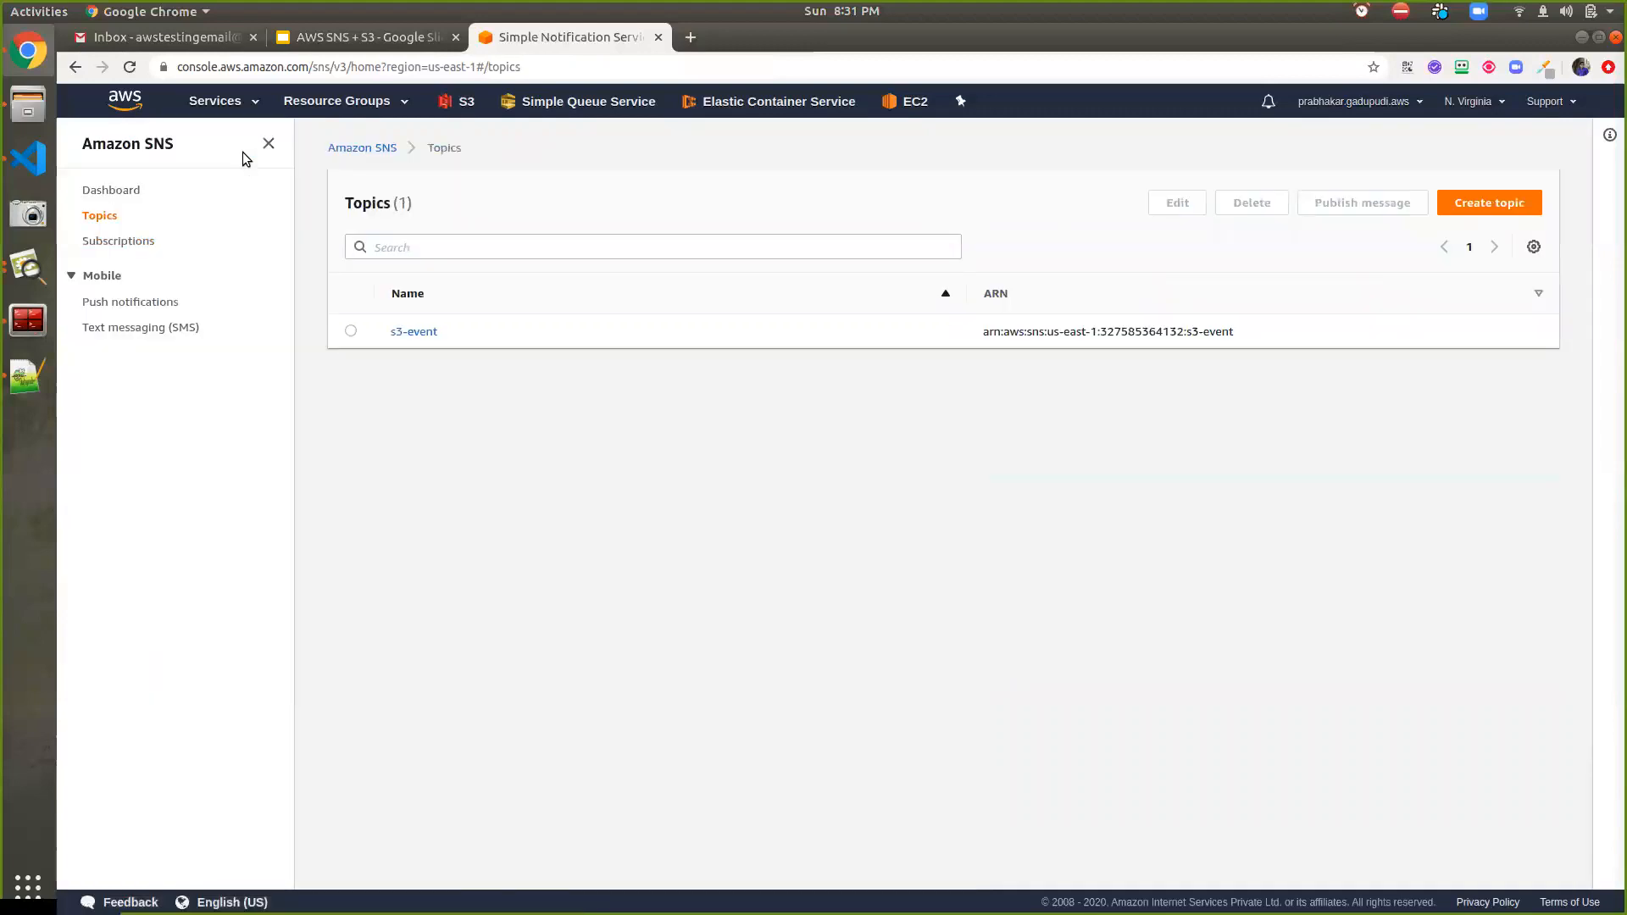
left_click(417, 333)
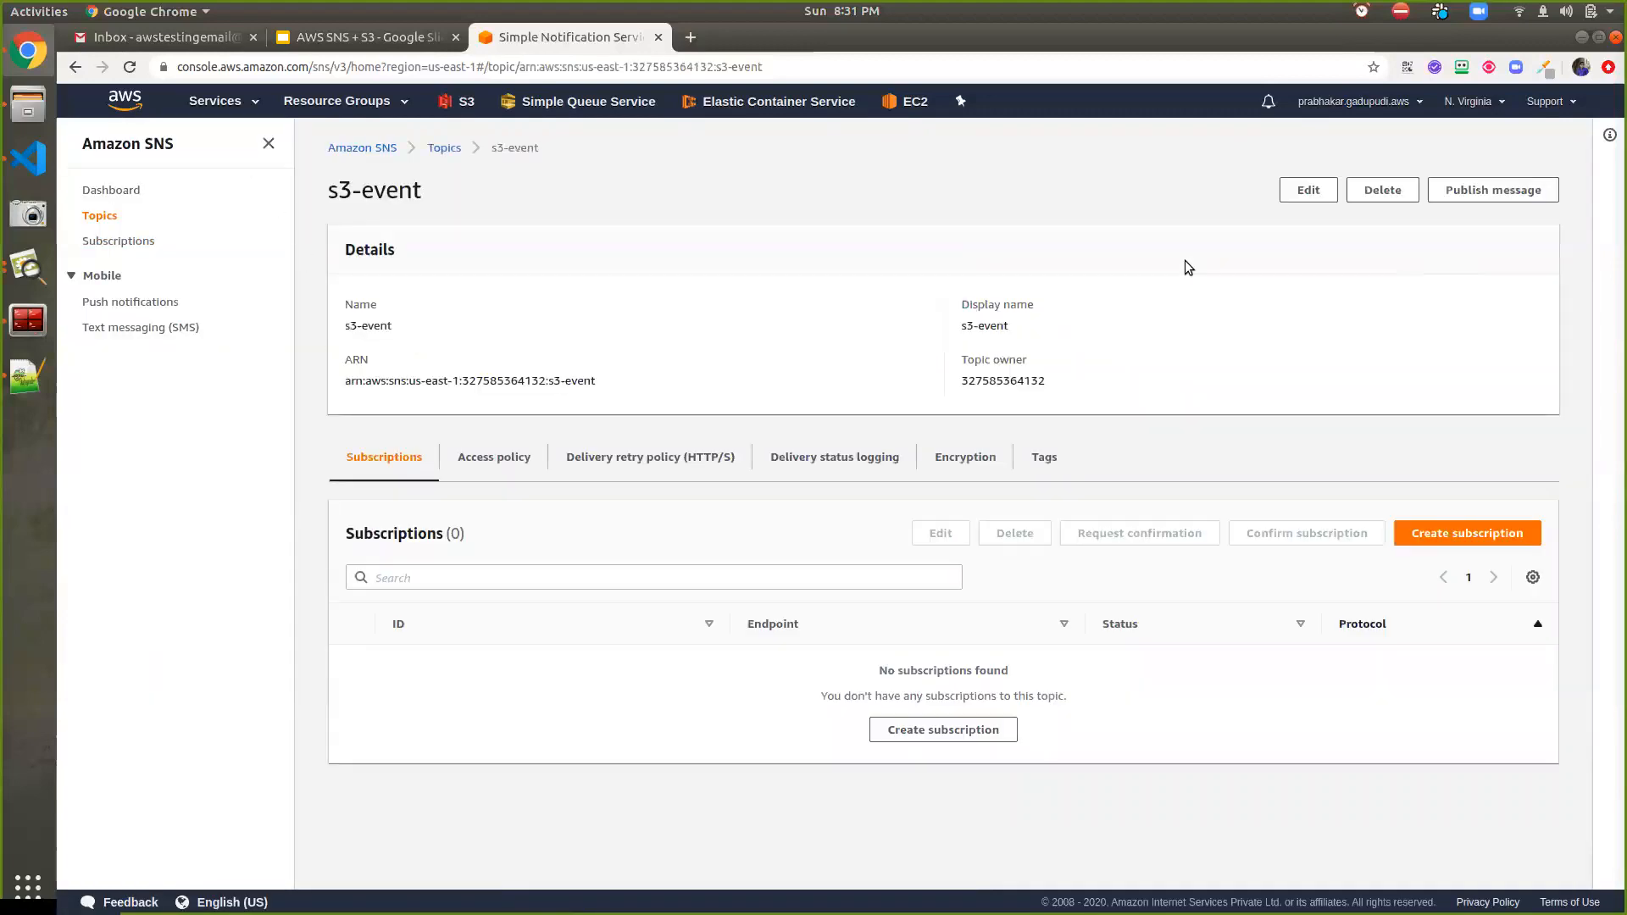
Edit the s3-event topic and expand its Access policy JSON editor
left_click(1307, 192)
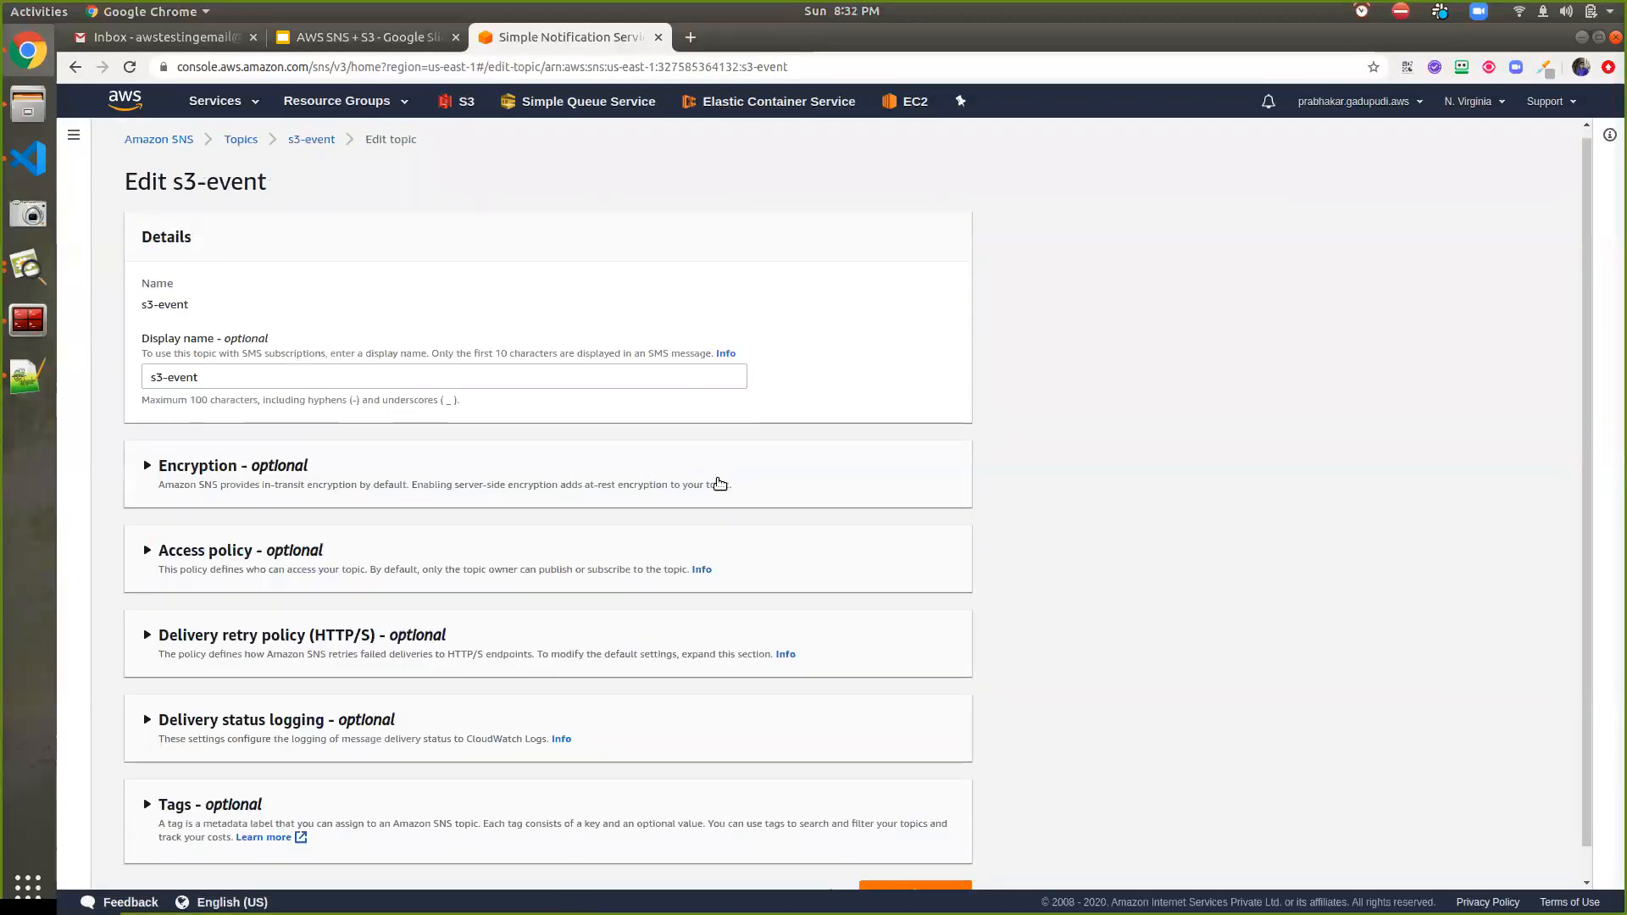
scroll(720, 483, "down", 1)
left_click(227, 526)
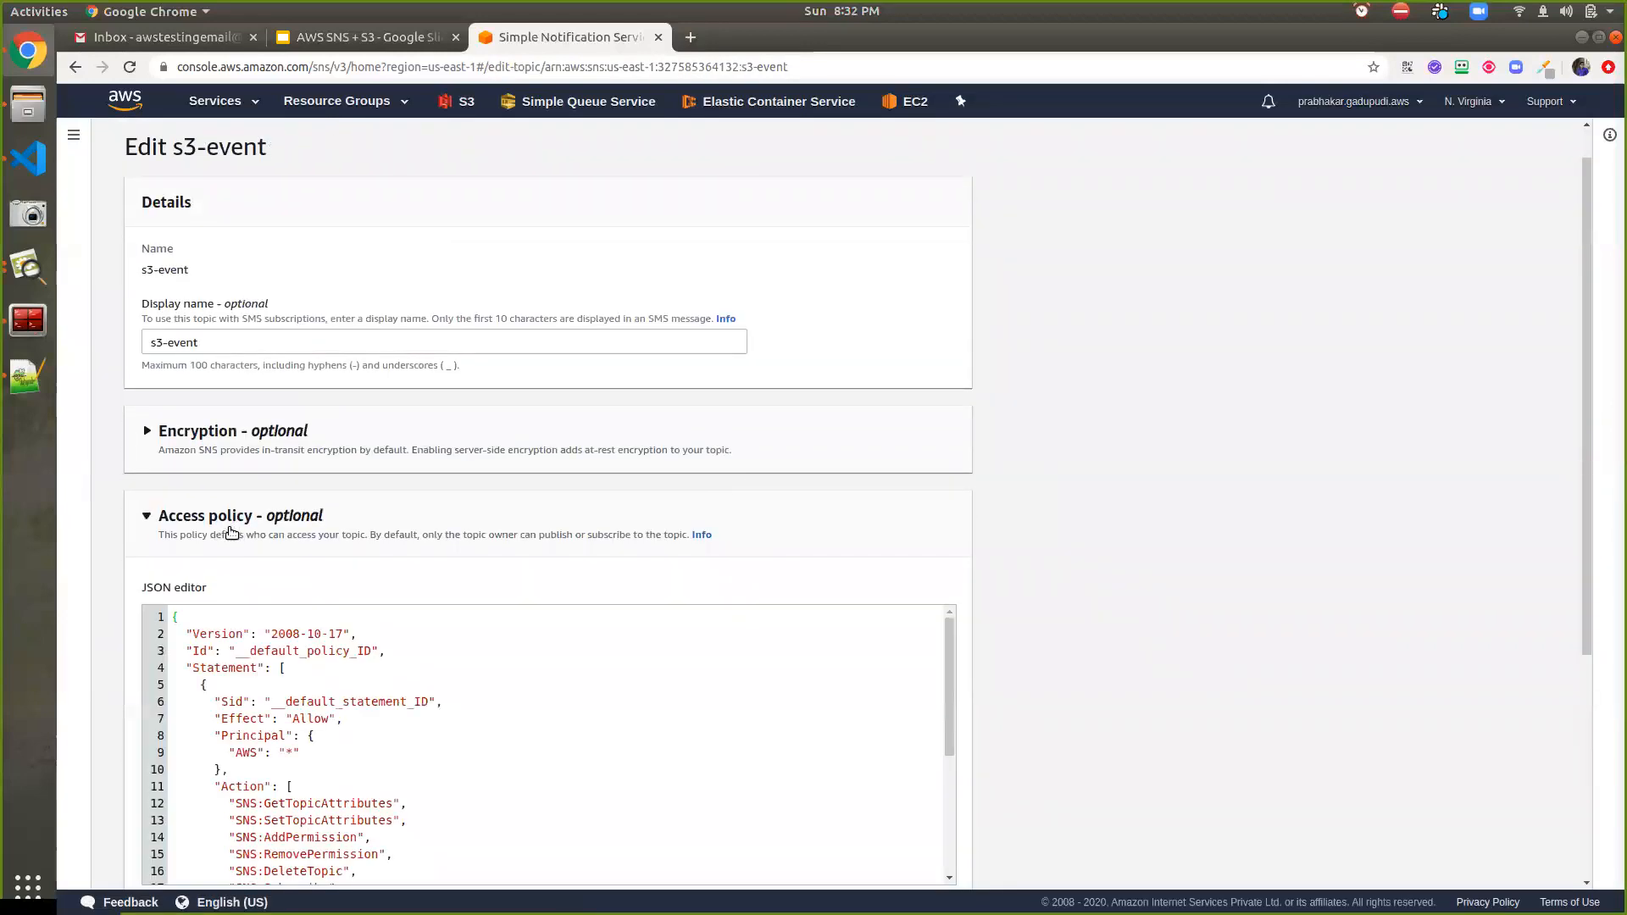
scroll(237, 525, "down", 3)
Select the Resource and Condition lines of the policy JSON, then bring up Notepad++
left_click(427, 603)
scroll(421, 603, "down", 2)
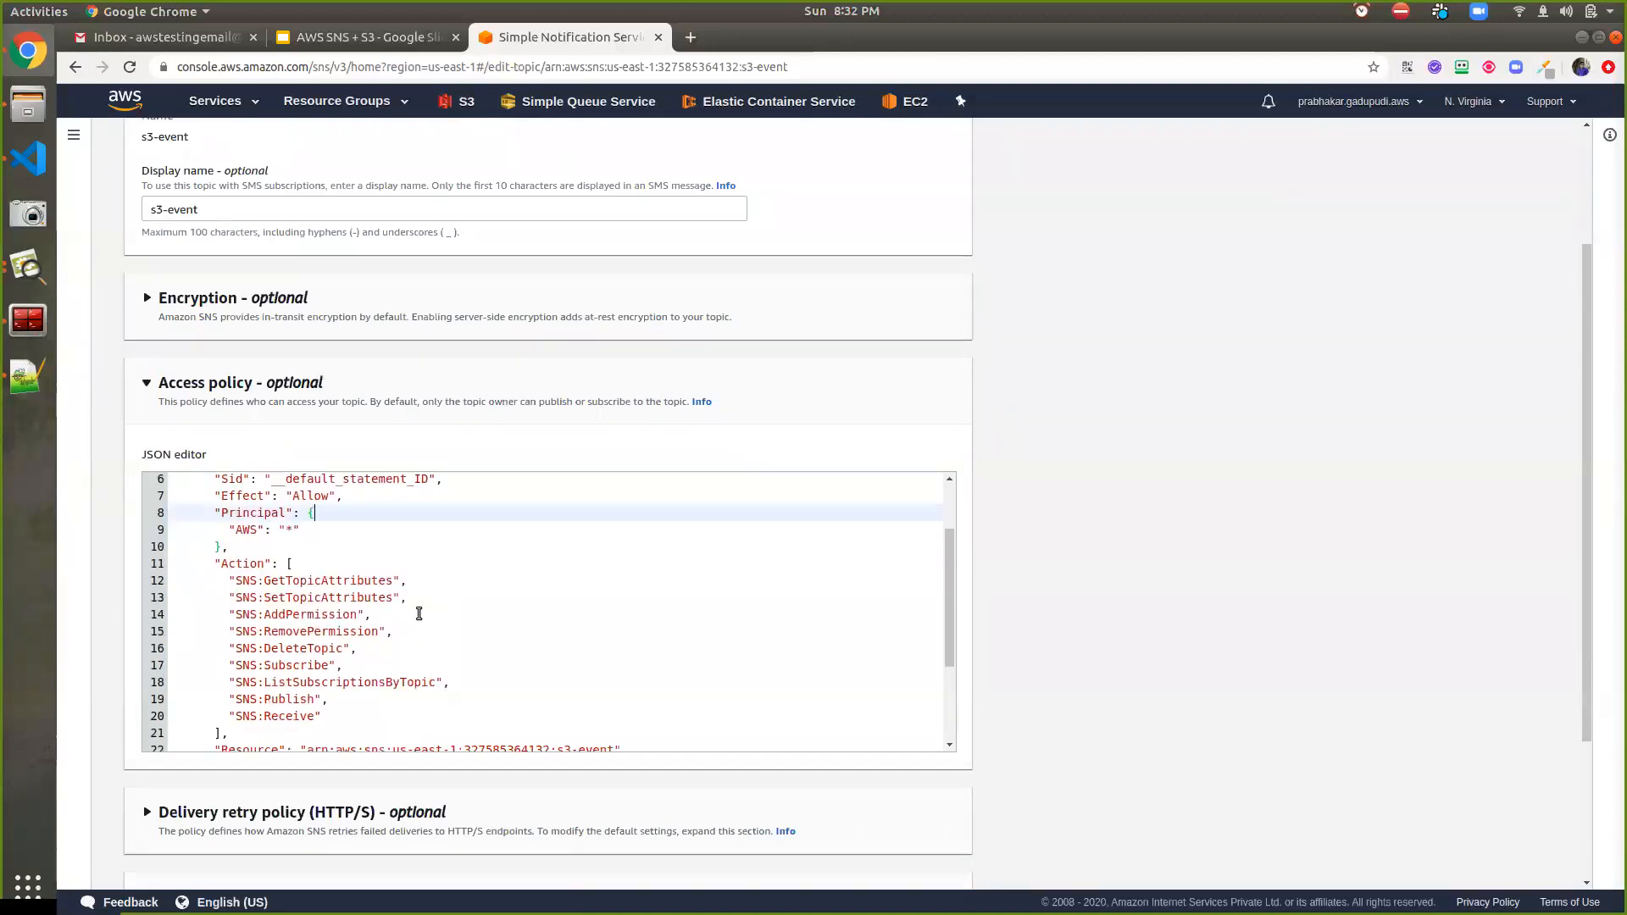
scroll(344, 635, "down", 3)
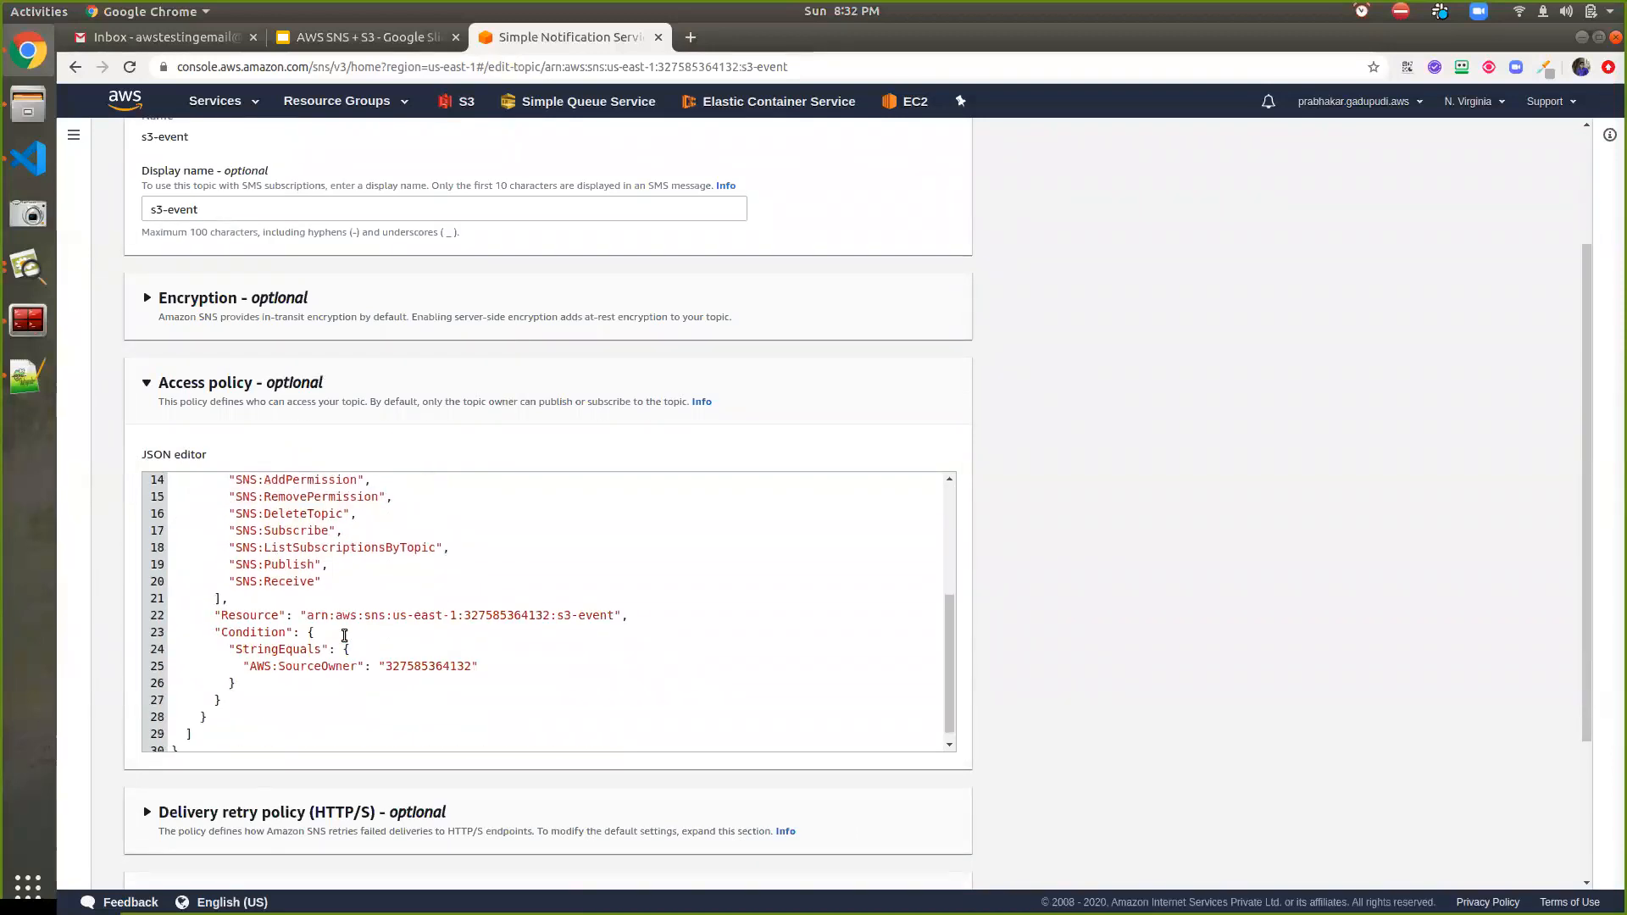
left_click(308, 658)
double_click(308, 659)
double_click(404, 651)
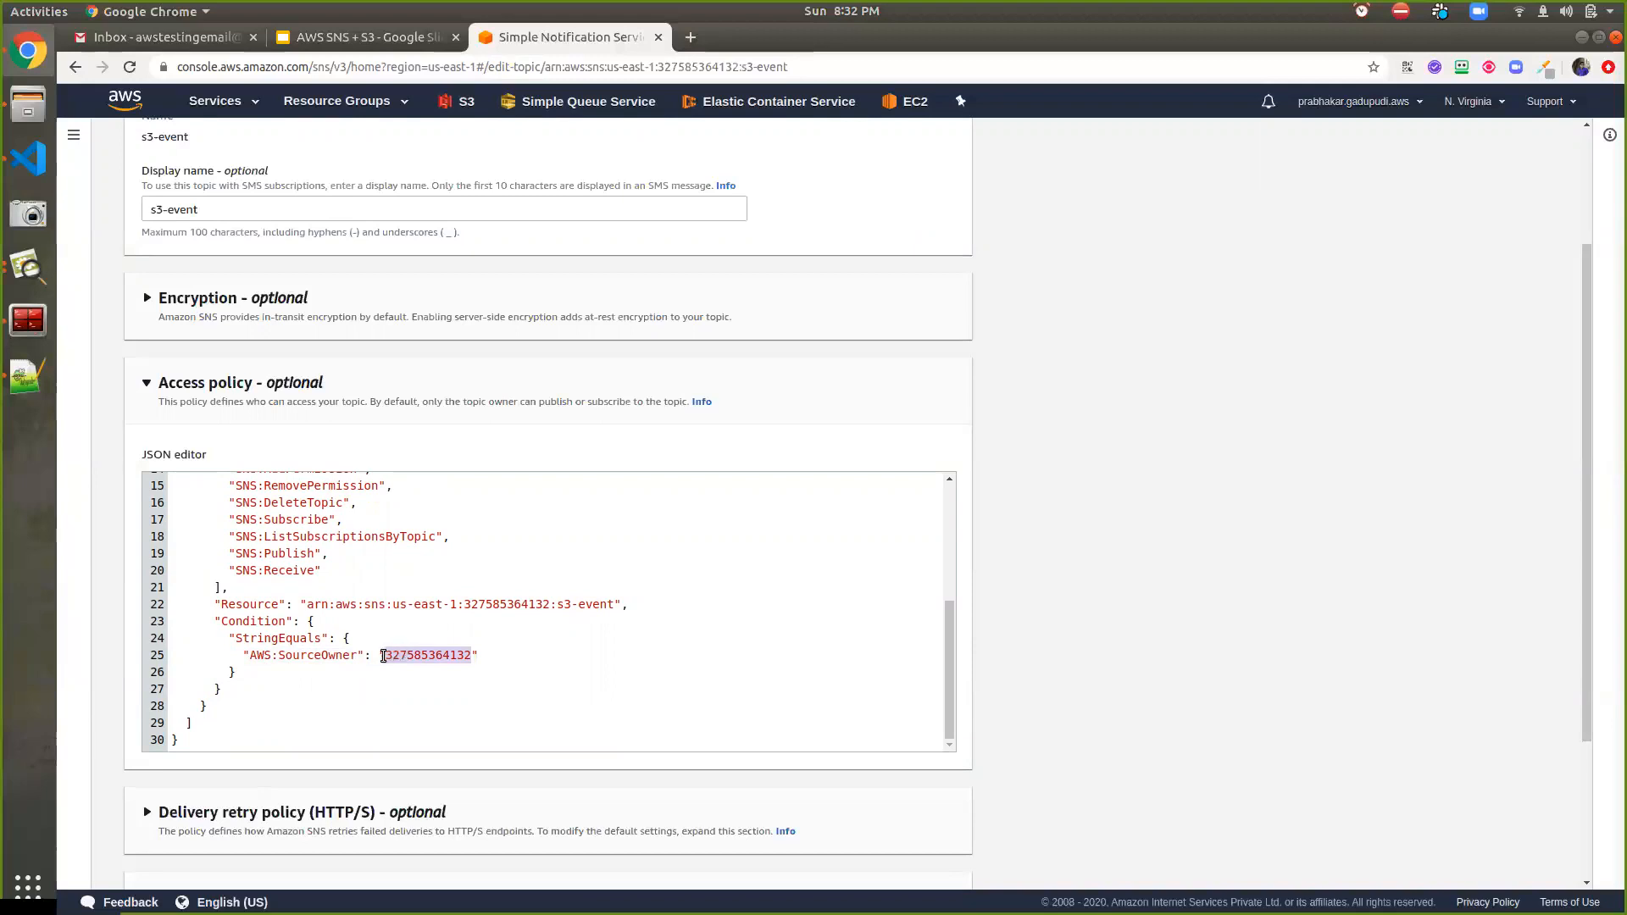
left_click_drag(222, 606, 263, 678)
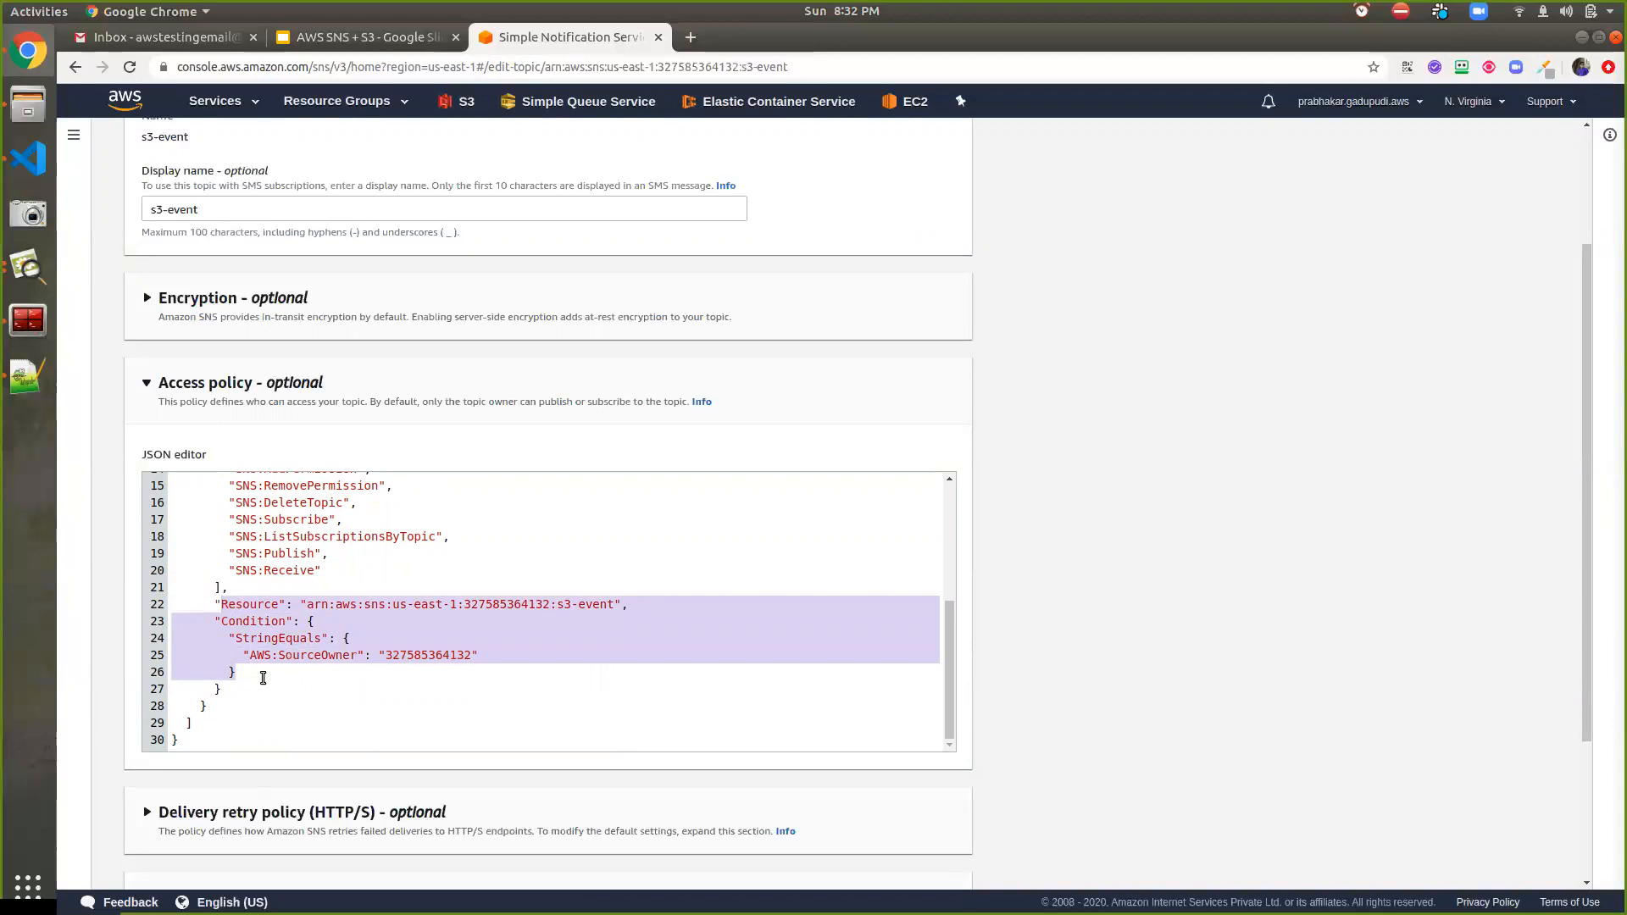
left_click(32, 394)
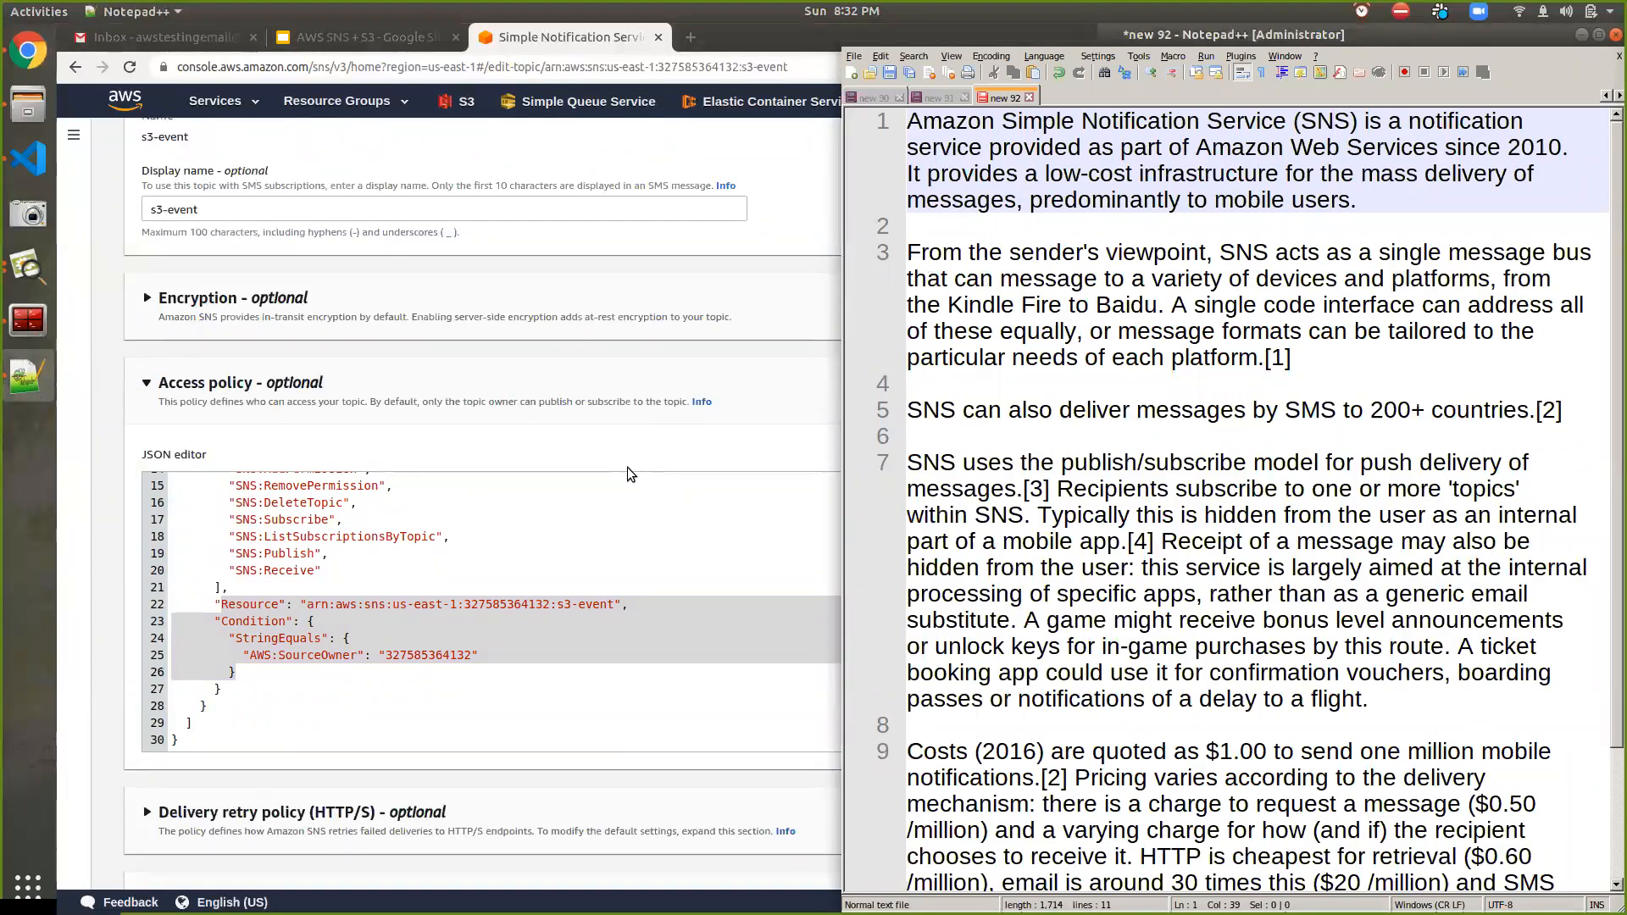
Maximize Notepad++ and put the << ARN SNS >> placeholder in the sample policy's Resource line
left_click(922, 123)
left_click(930, 98)
left_click_drag(928, 699, 847, 208)
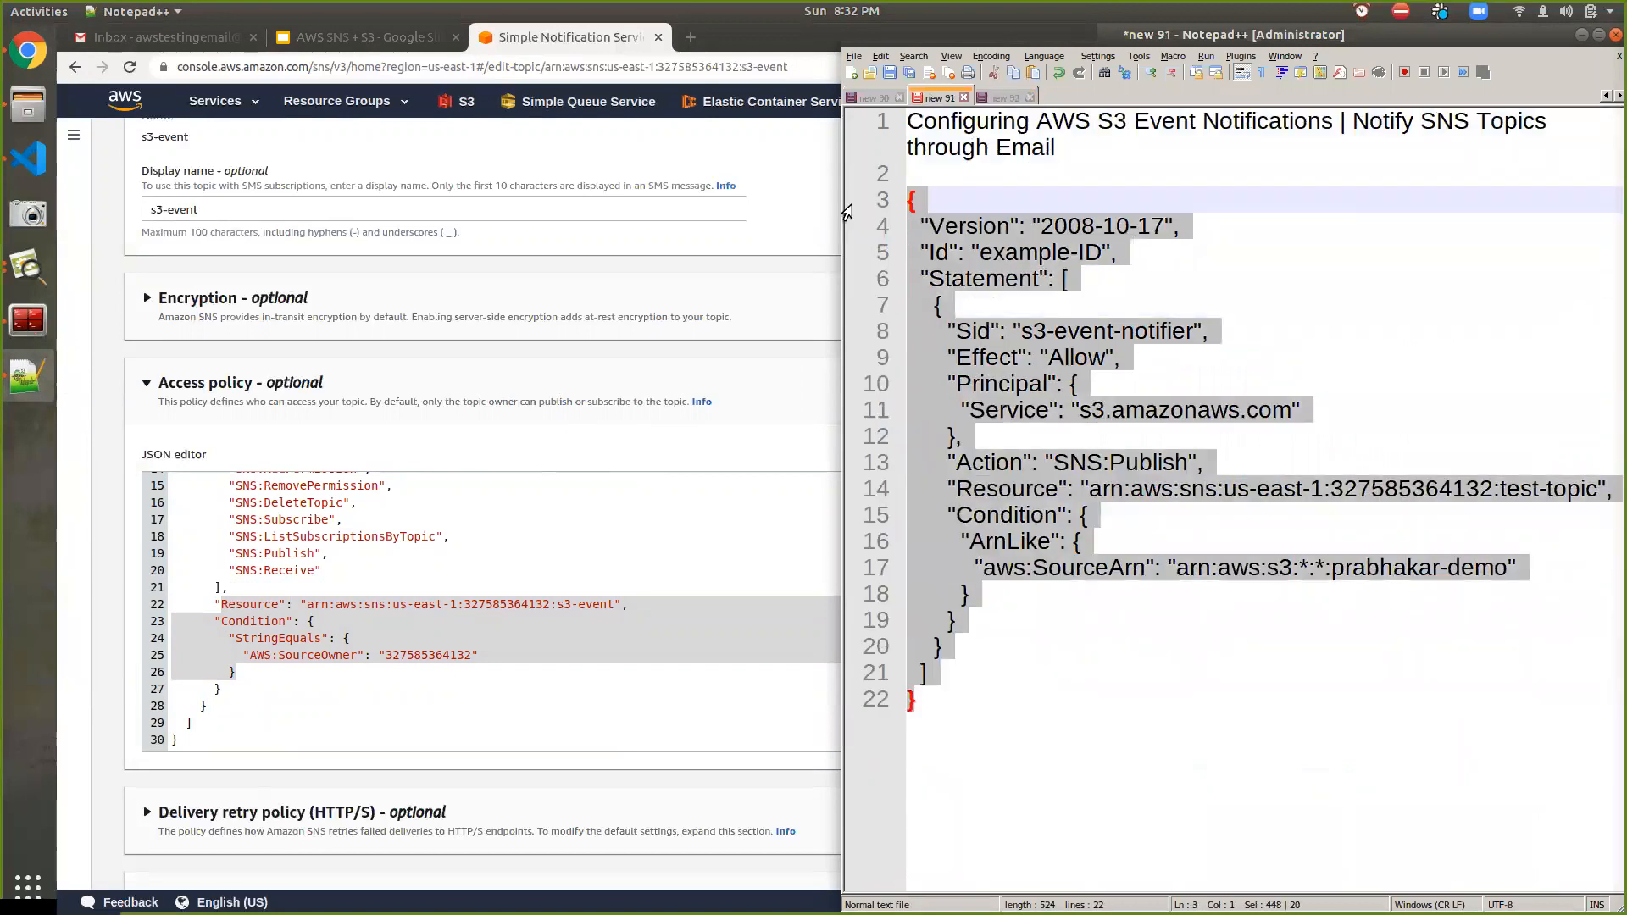
left_click(1108, 619)
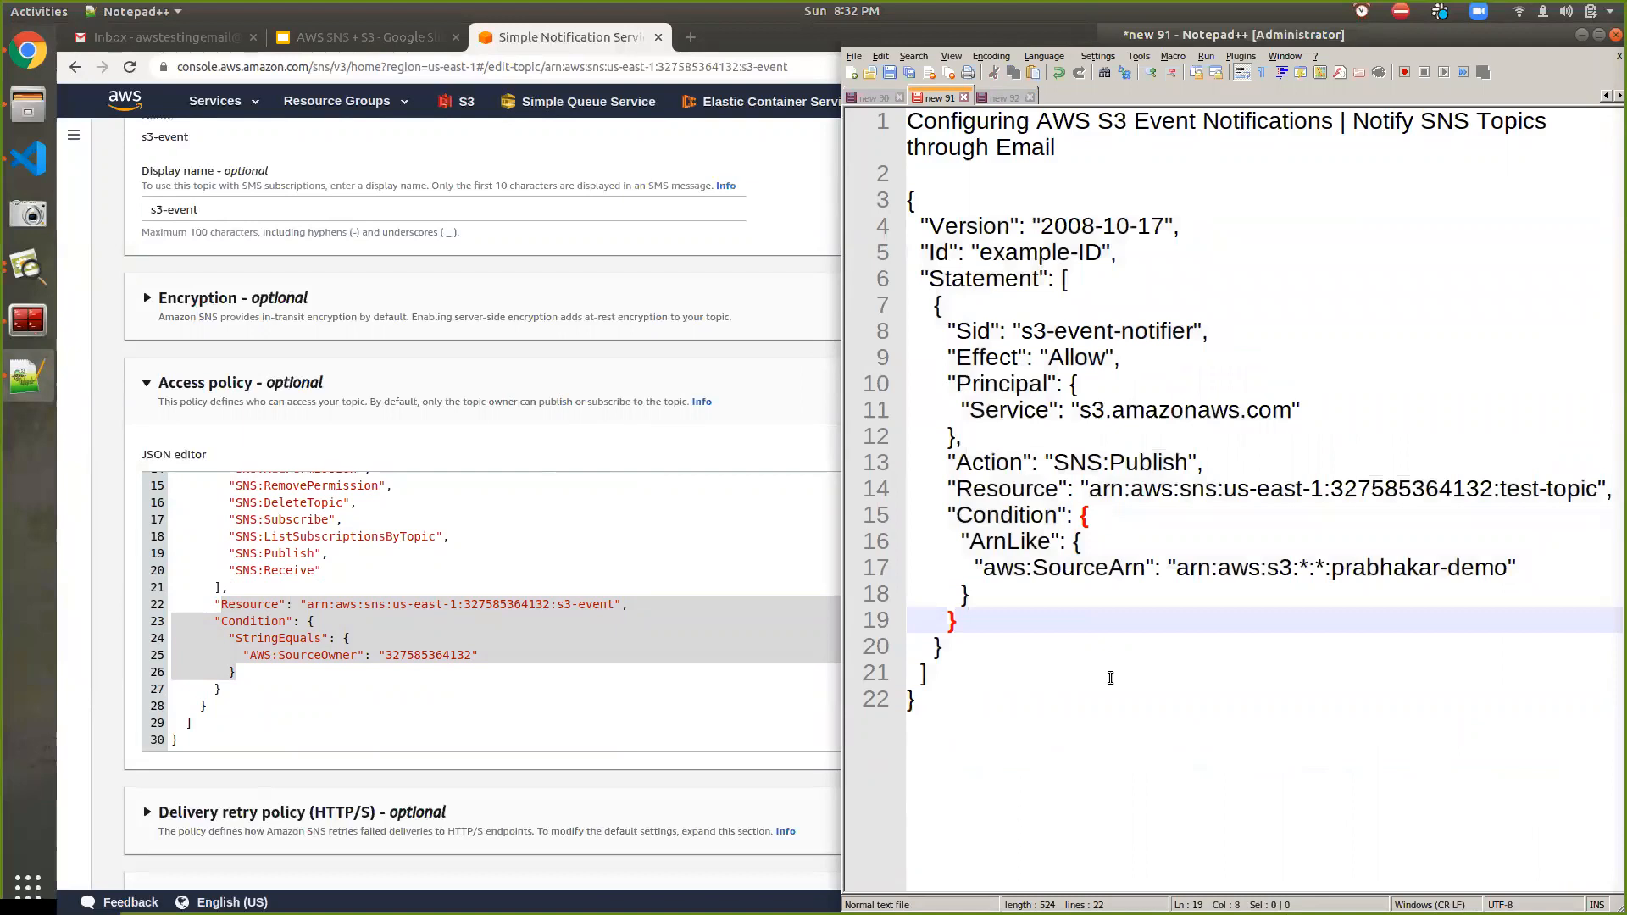
double_click(1271, 32)
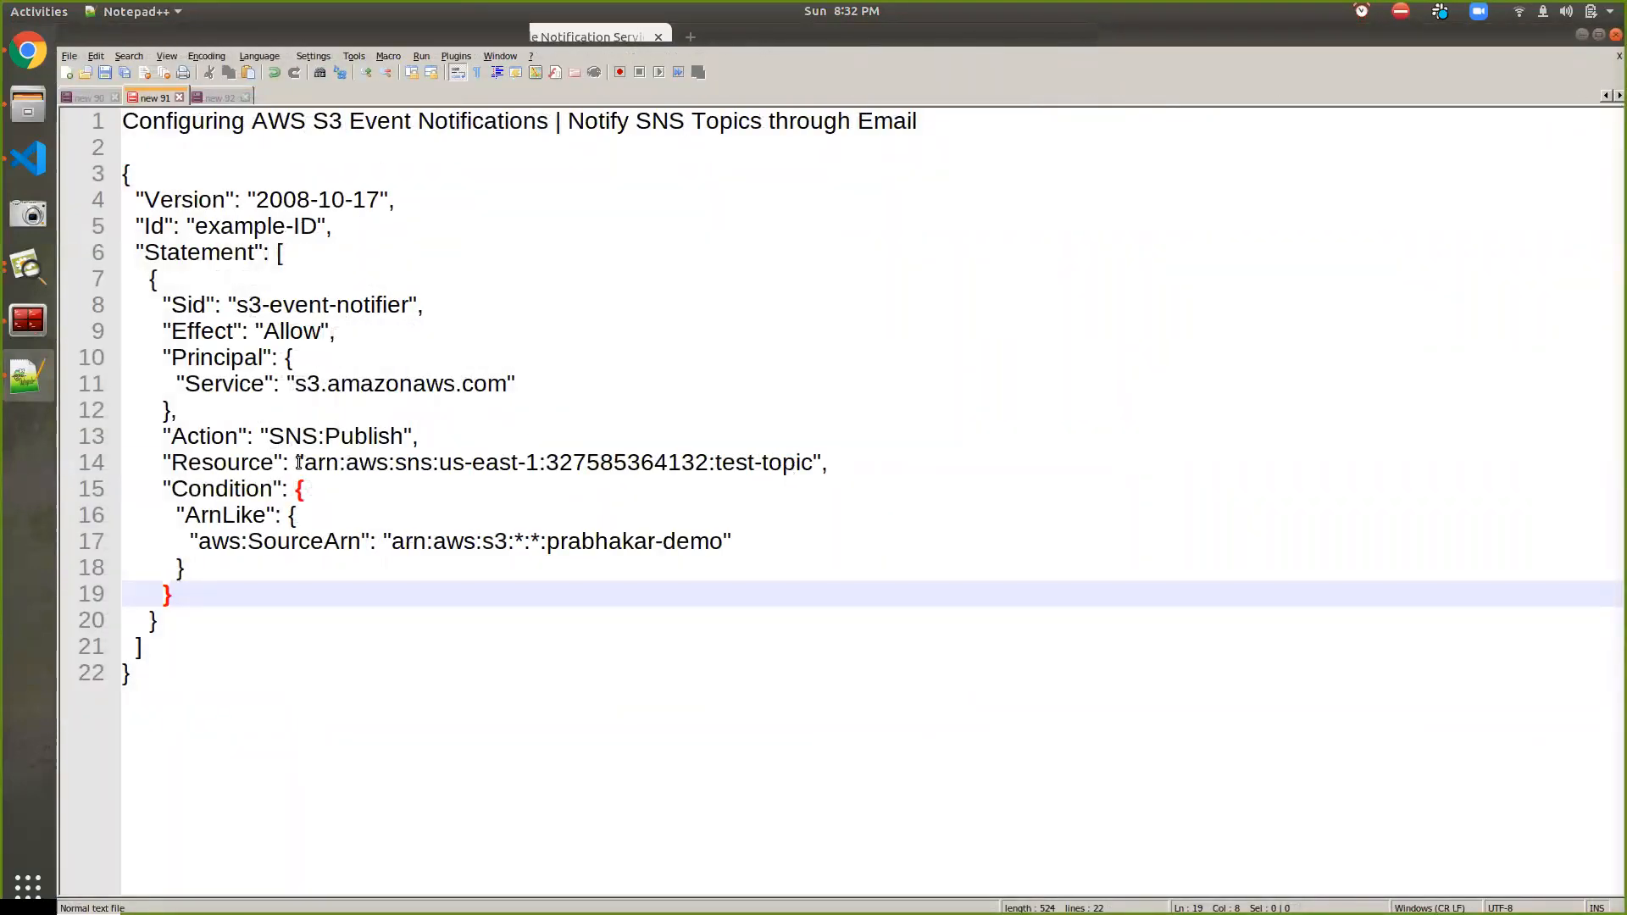
left_click_drag(302, 462, 818, 461)
key("ctrl+c")
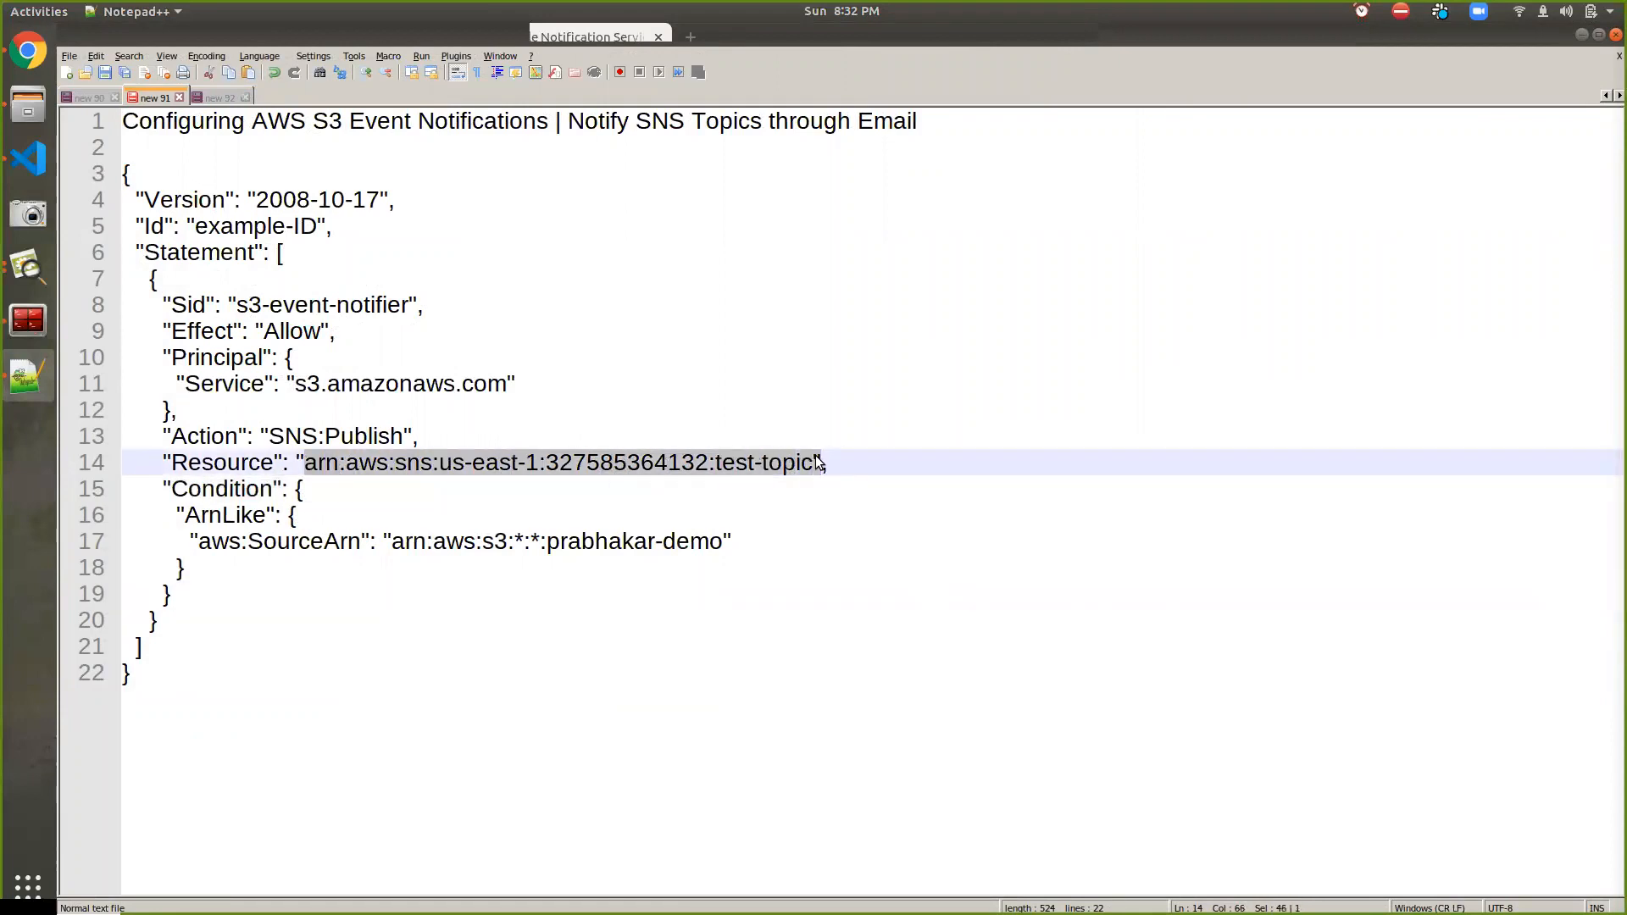
type("<<")
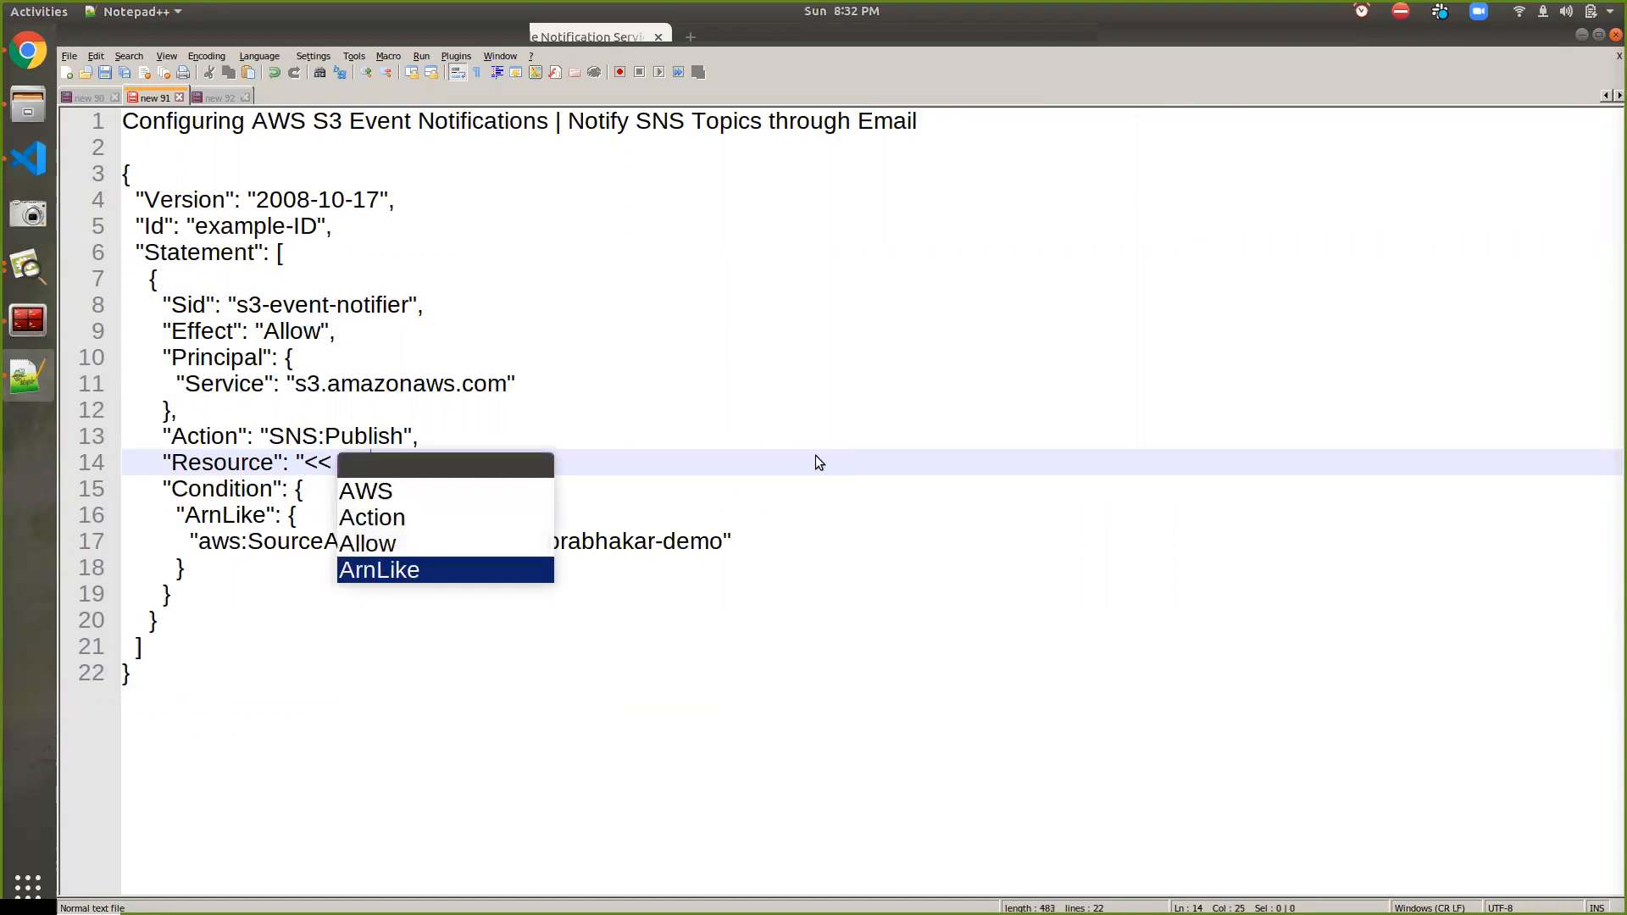
type(" ARN SNS ")
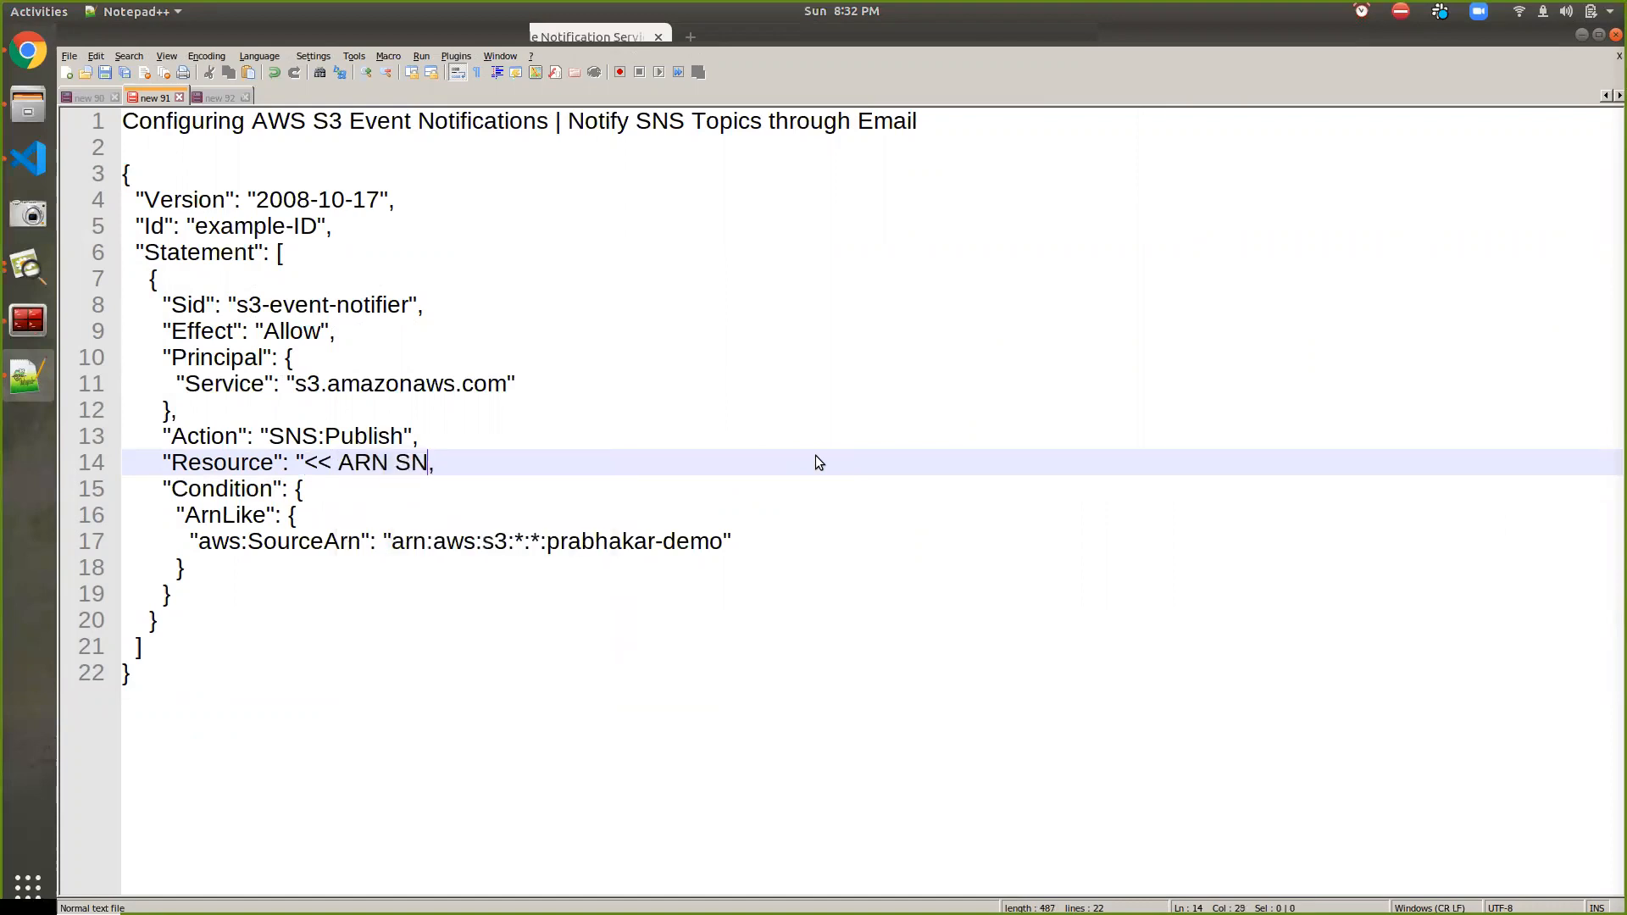
type(">>")
left_click_drag(546, 542, 722, 543)
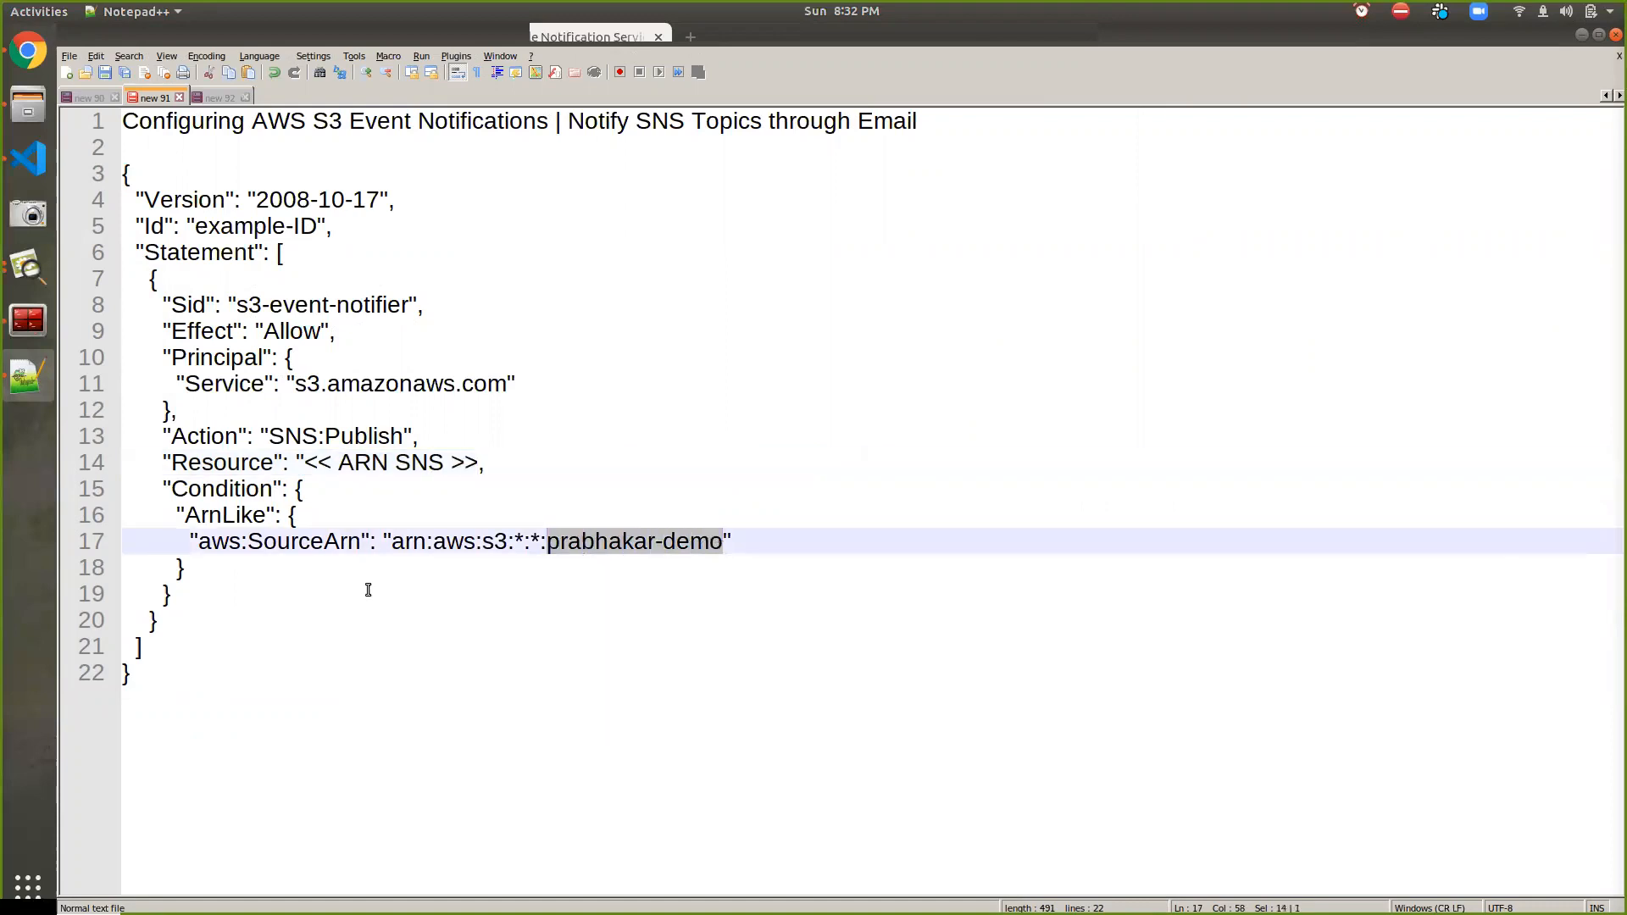
left_click(146, 680)
left_click_drag(146, 681, 10, 176)
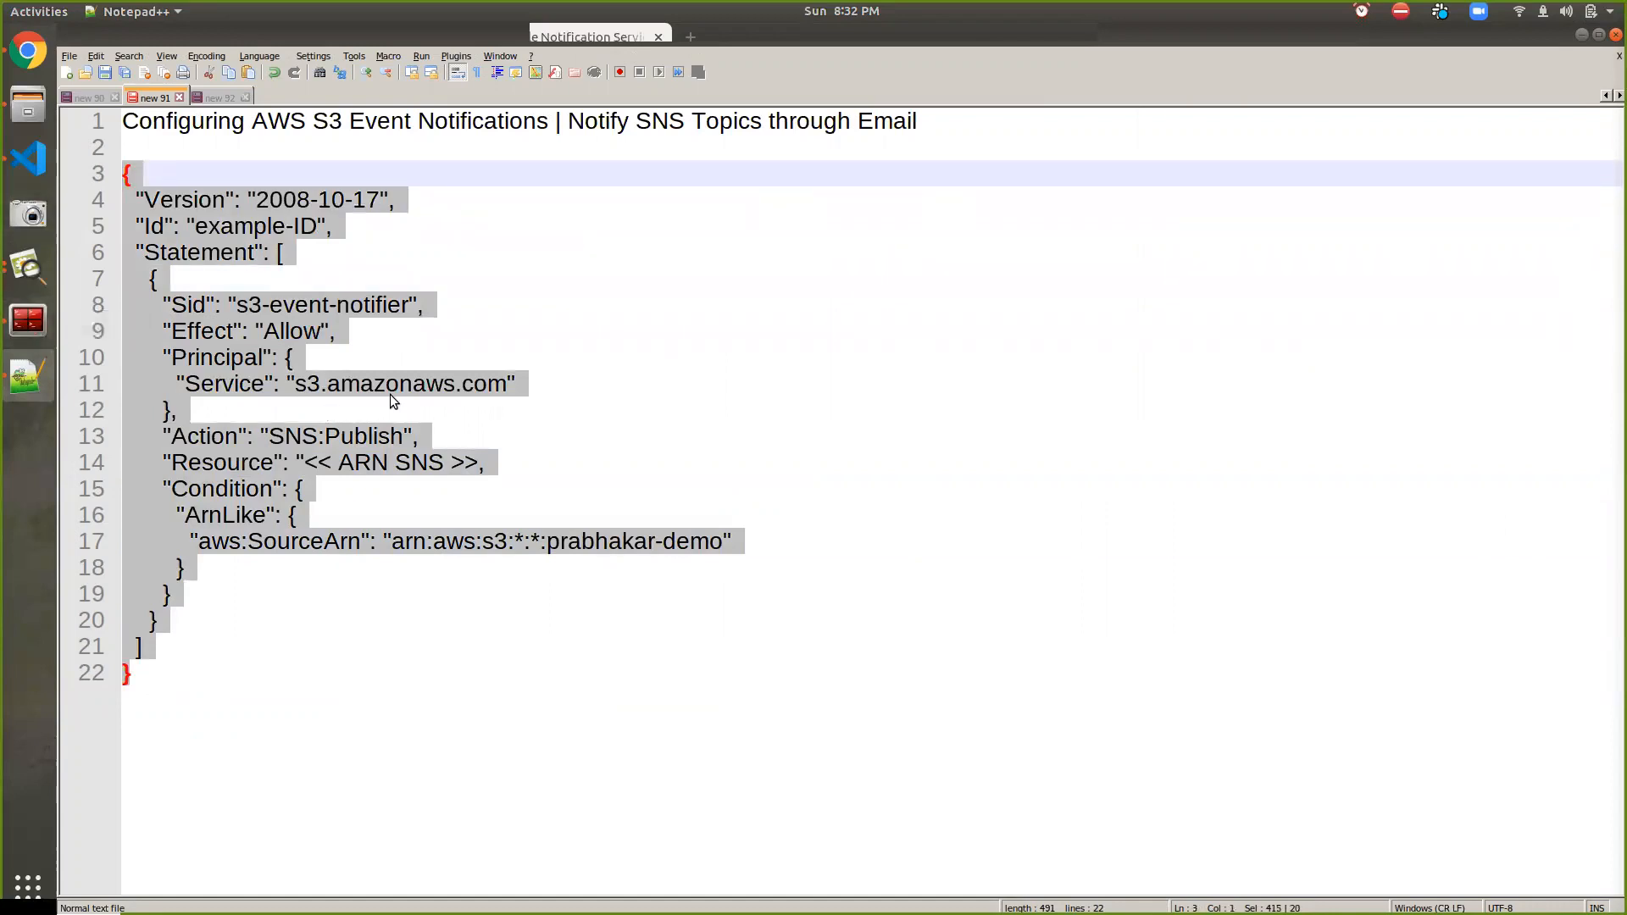
Select the s3-event topic's Resource ARN in the SNS access policy editor
key("alt+Tab")
left_click(310, 625)
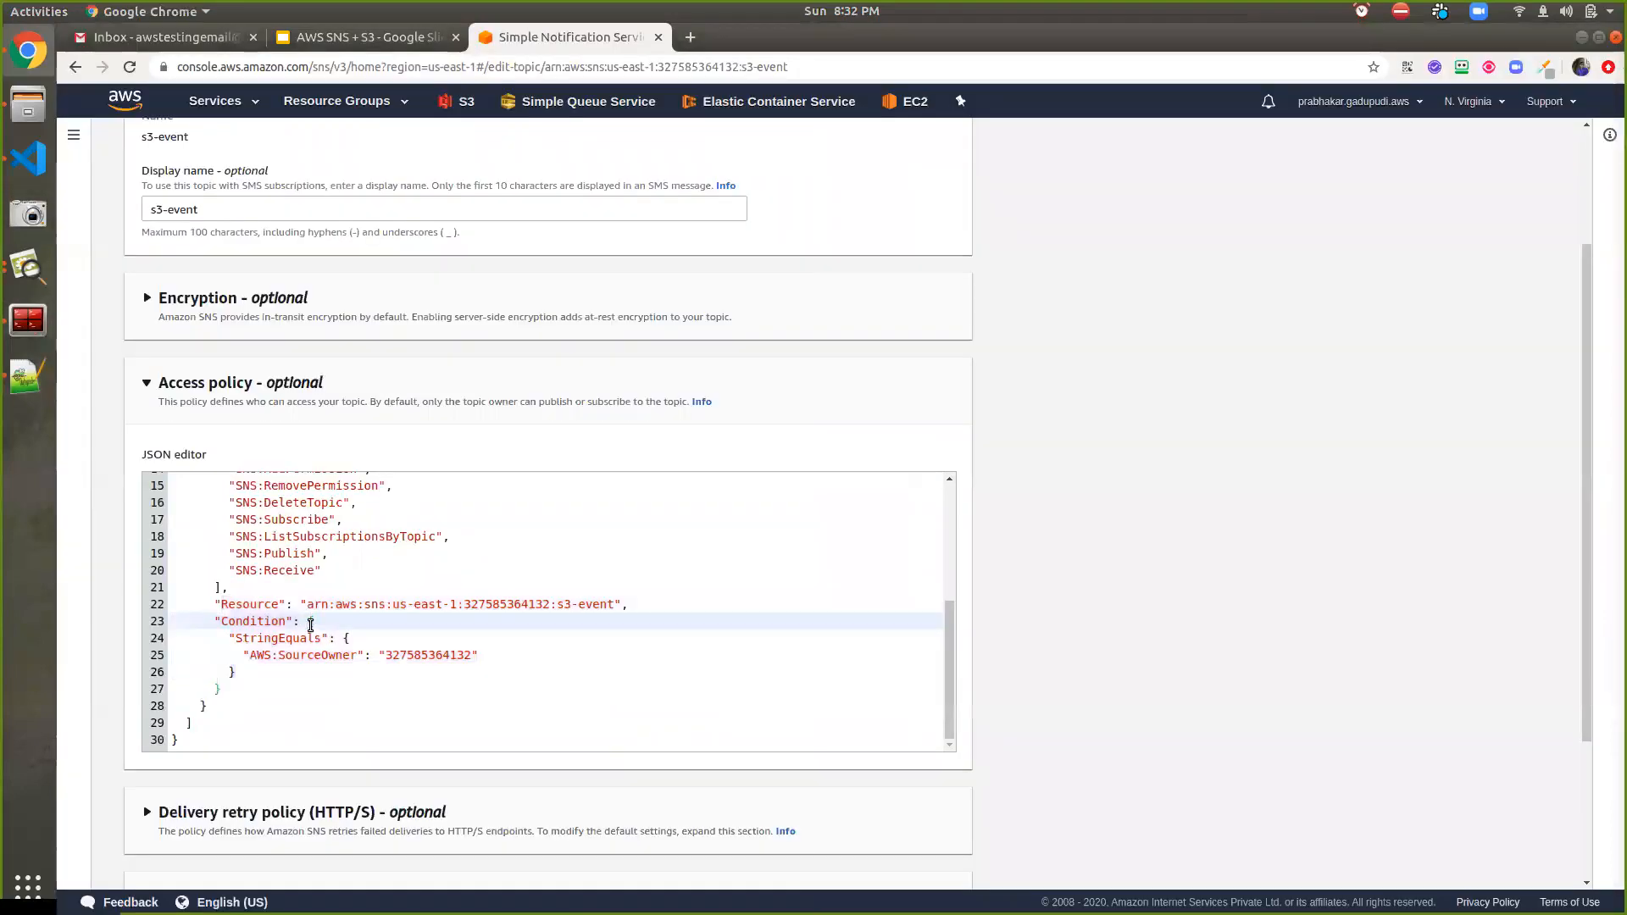
key("ctrl+a")
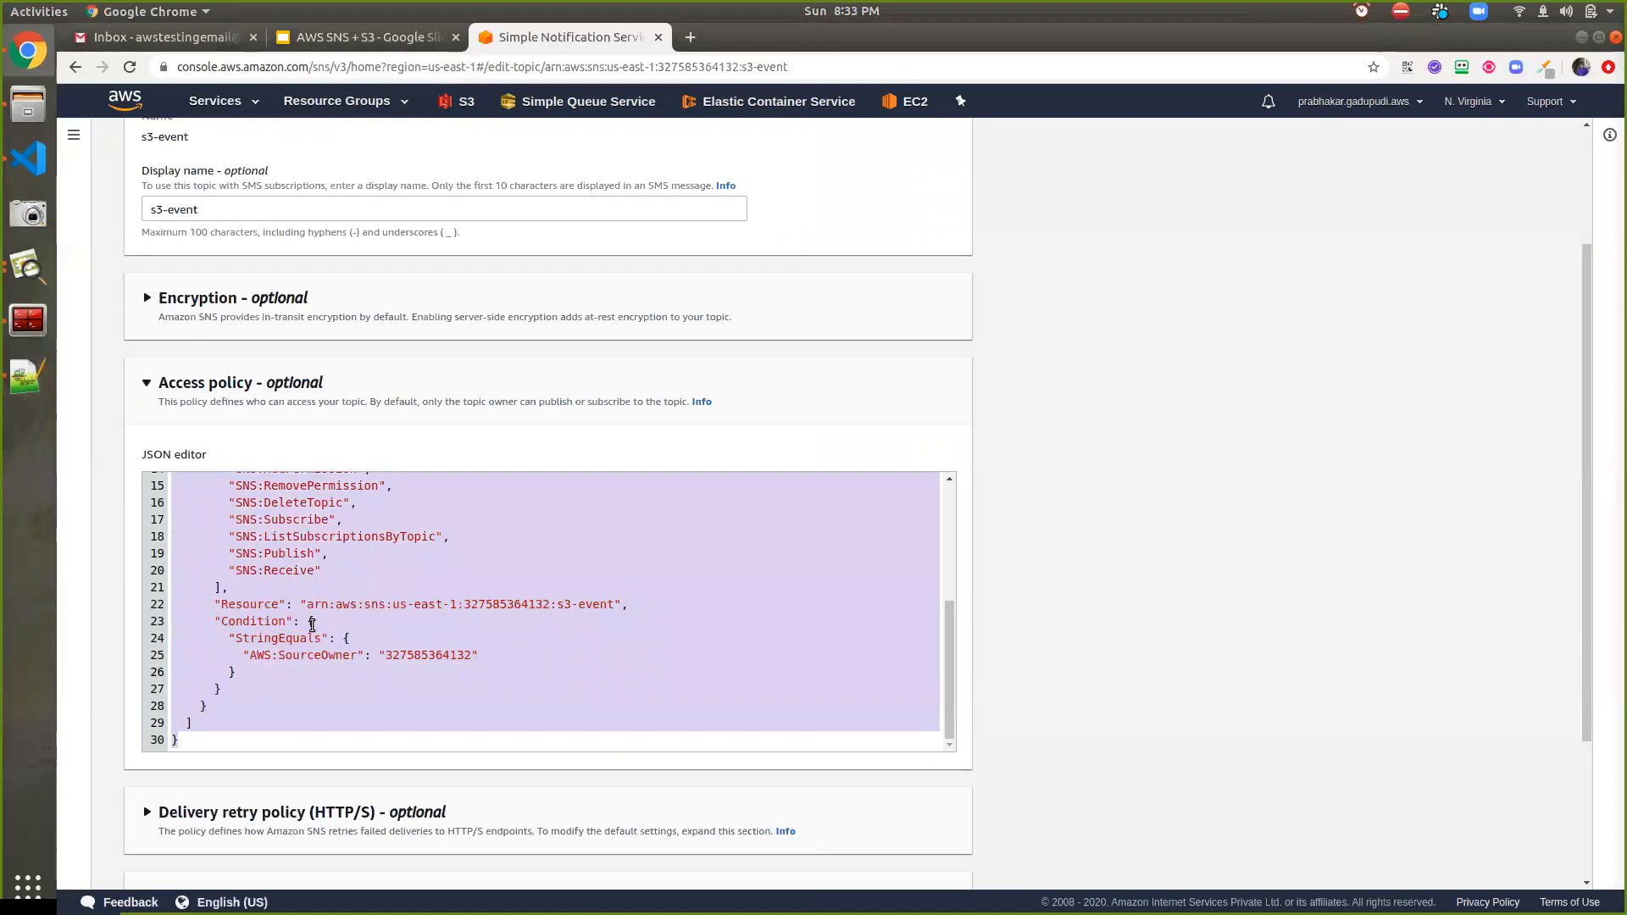
left_click(307, 605)
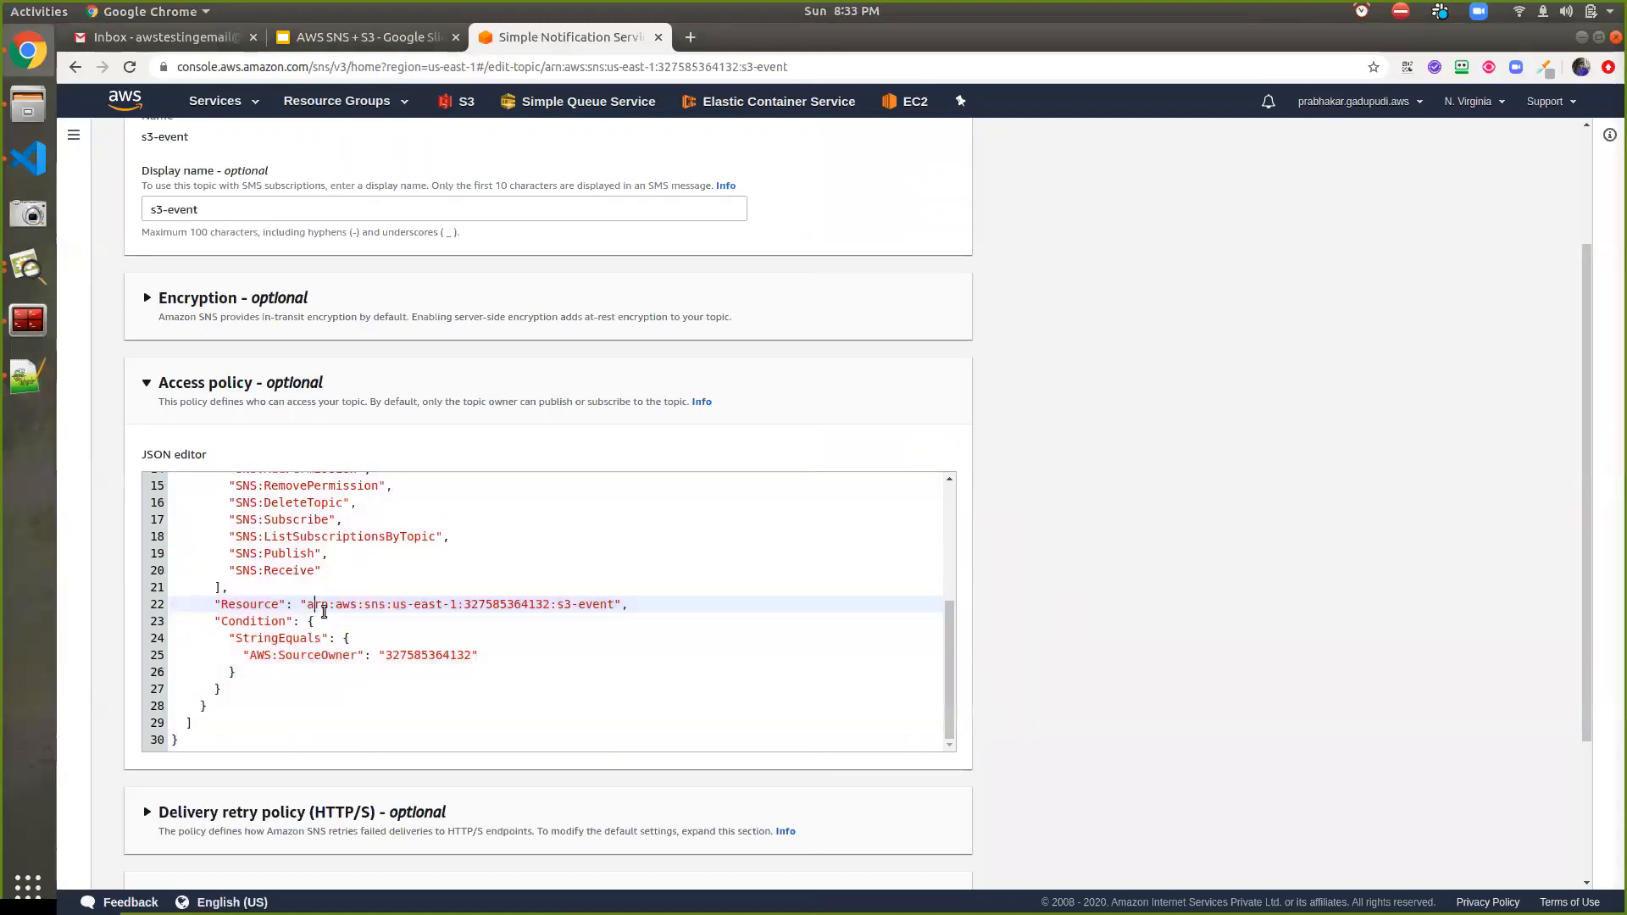
left_click_drag(304, 607, 612, 609)
Replace << ARN SNS >> with the s3-event ARN in Notepad++ and select the whole policy
key("alt+Tab")
left_click(302, 464)
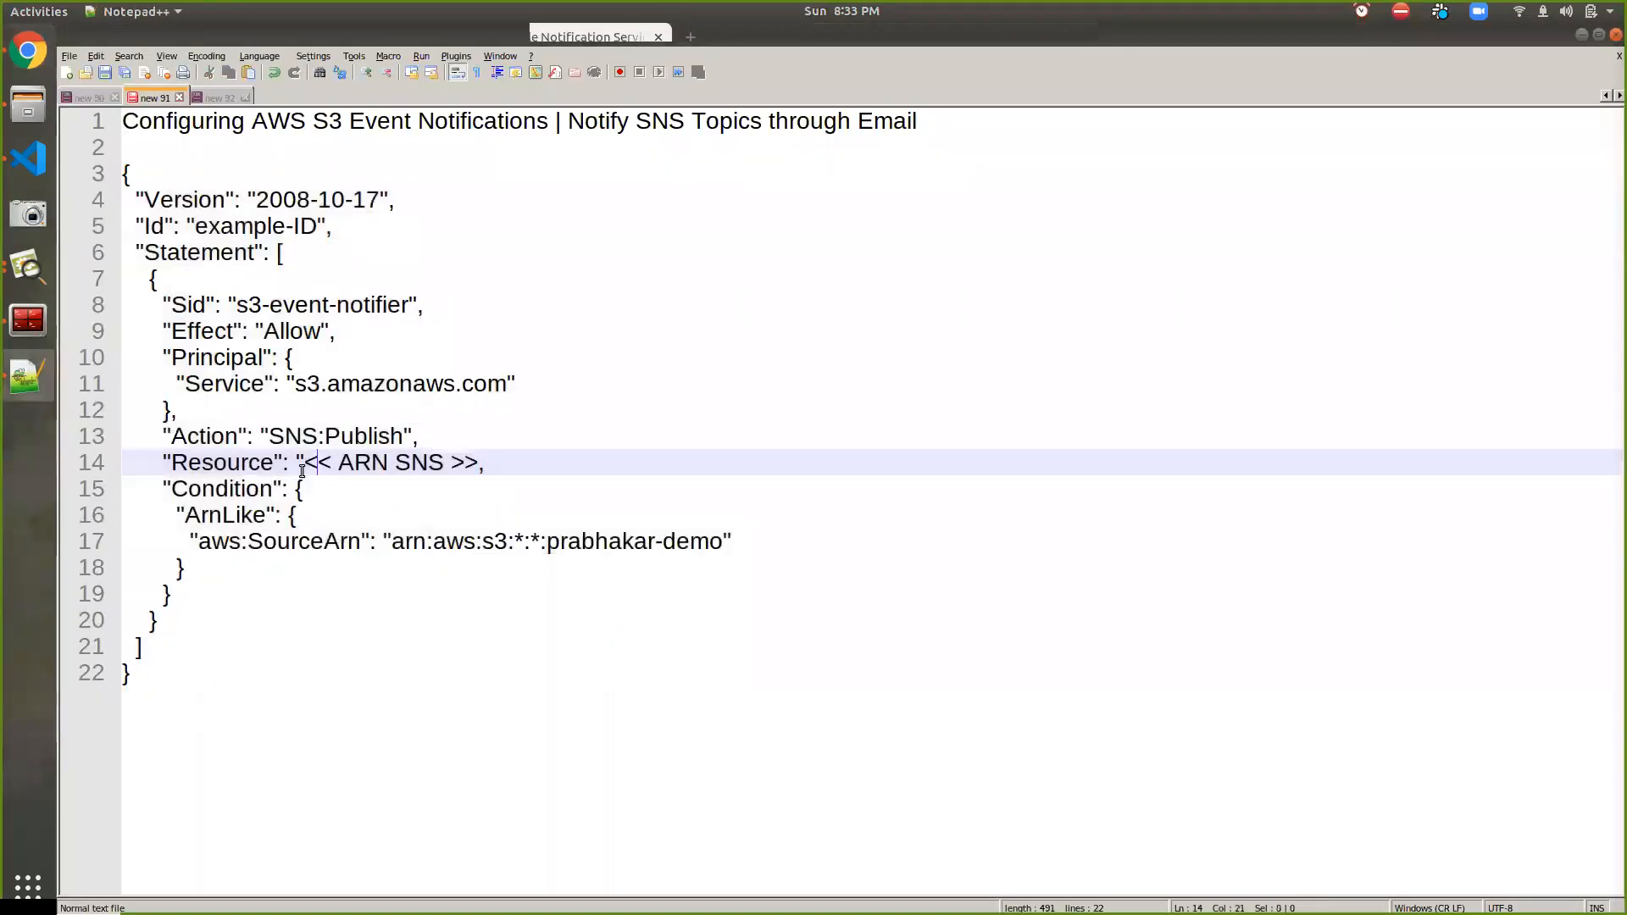
left_click_drag(301, 463, 480, 464)
key("BackSpace")
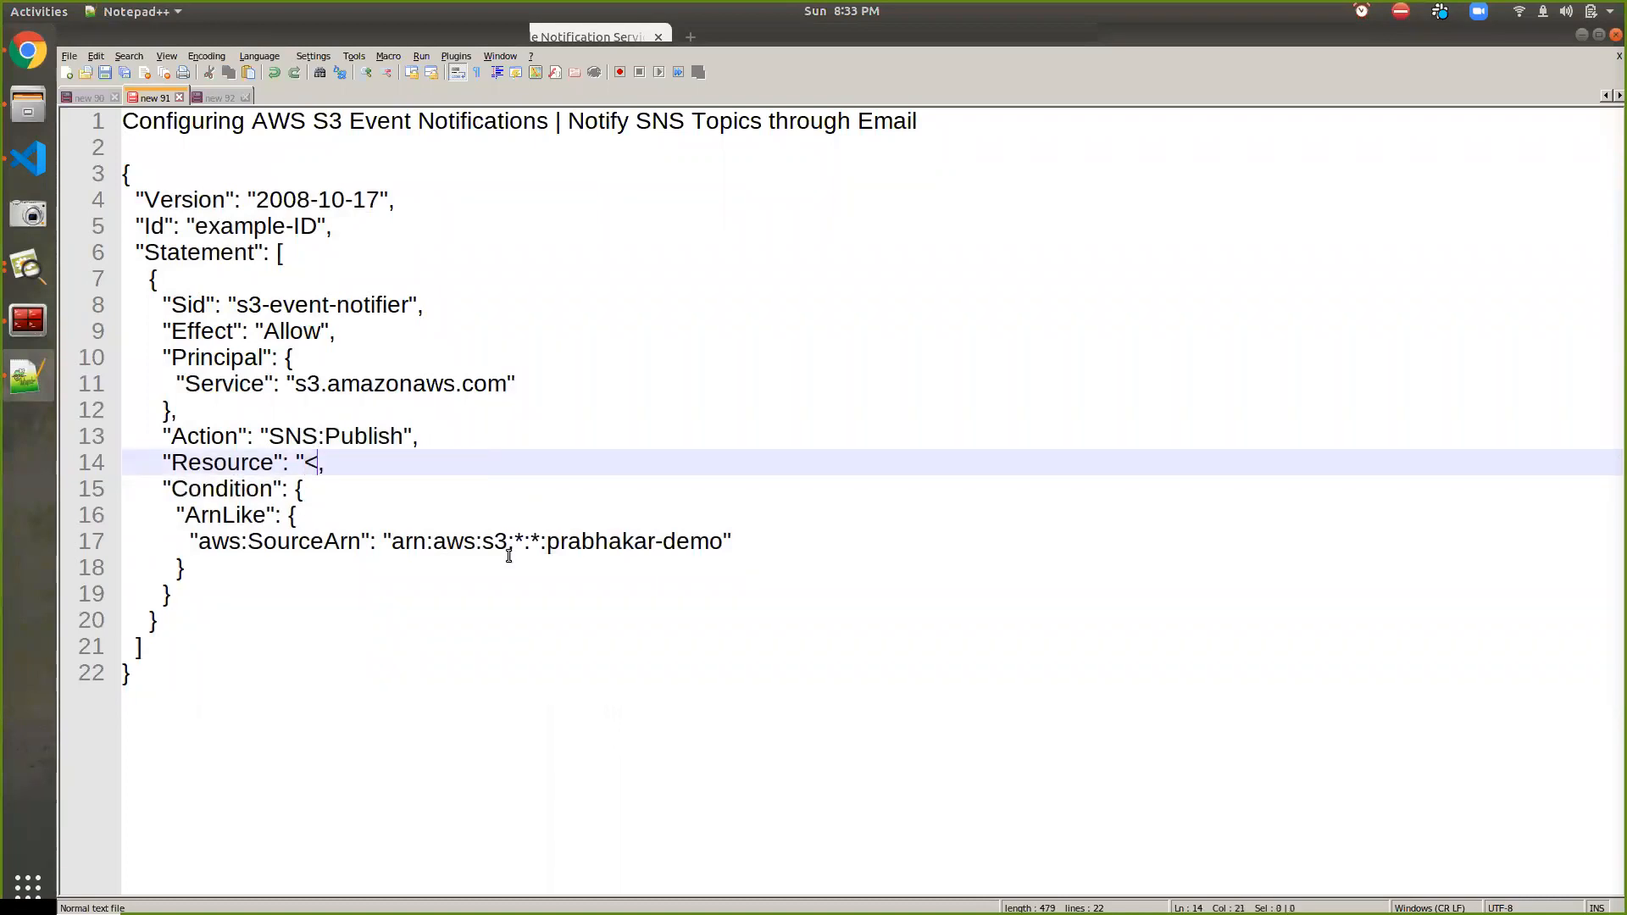
key("ctrl+v")
key("Left")
left_click(301, 462, "shift")
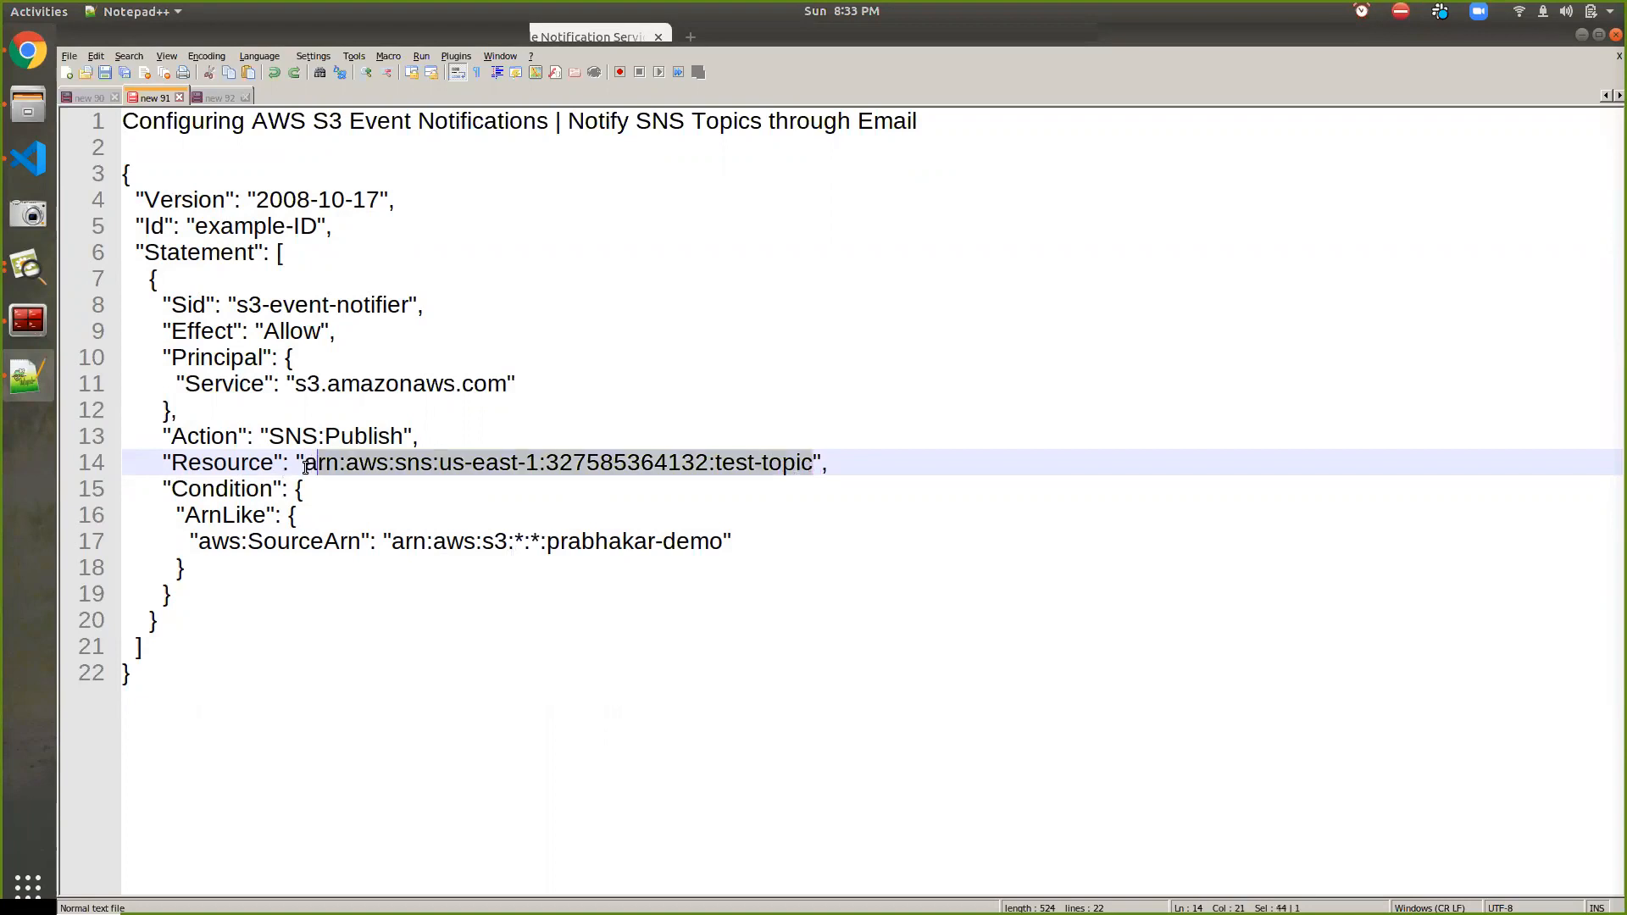
key("ctrl+v")
left_click_drag(158, 669, 43, 188)
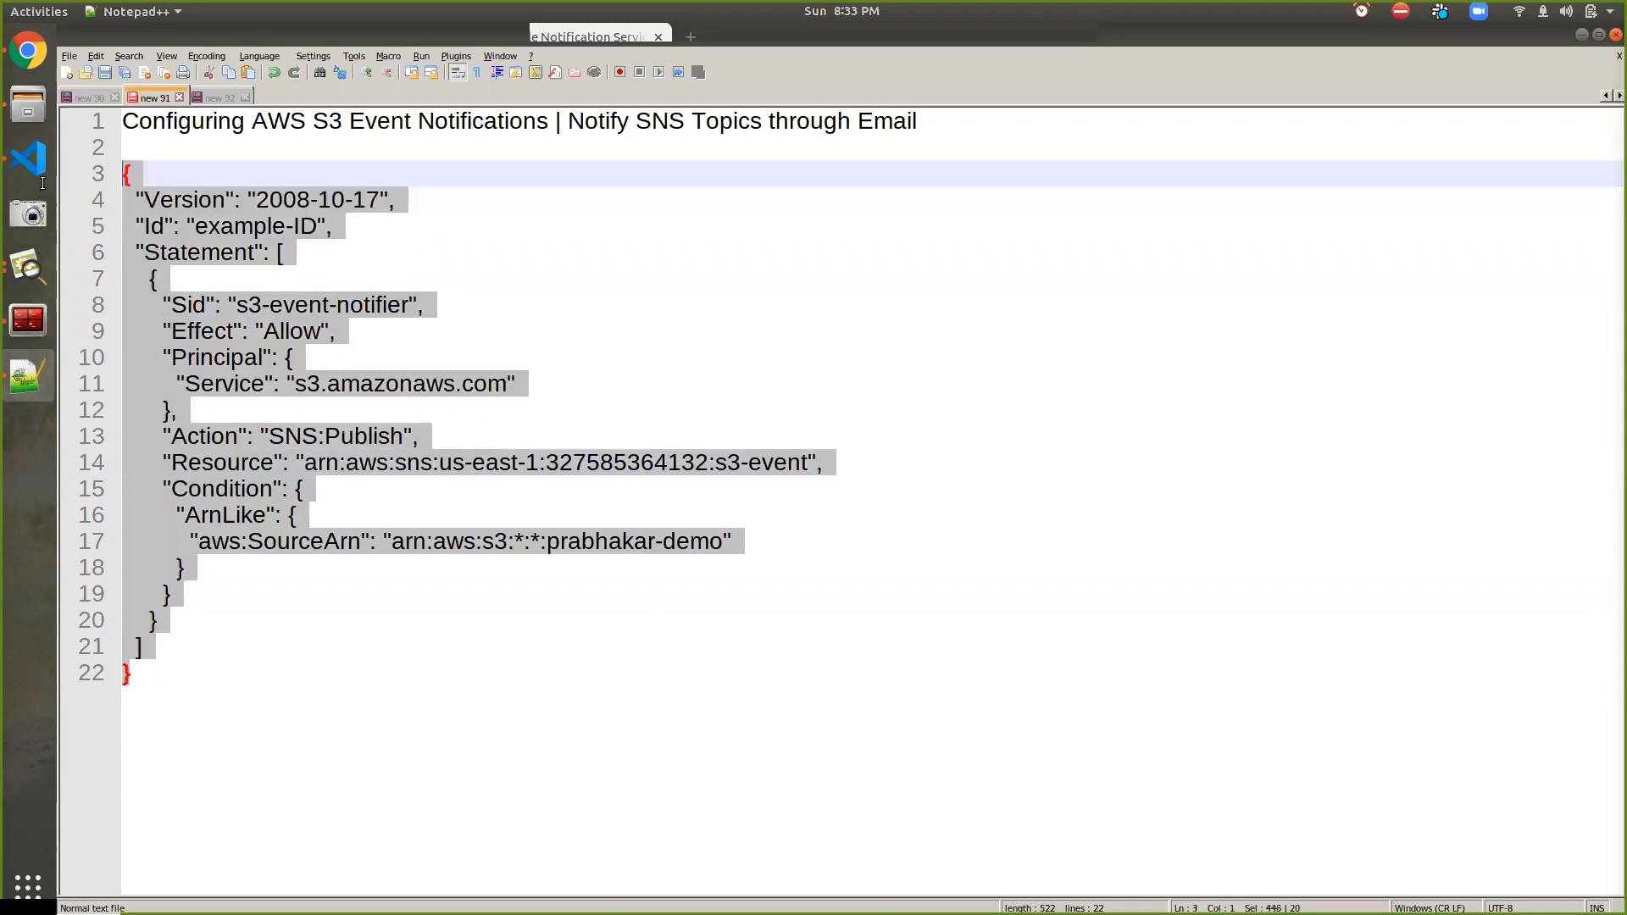
key("alt+Tab")
Overwrite the topic's access policy with the pasted s3-event-notifier policy and save changes
left_click(293, 610)
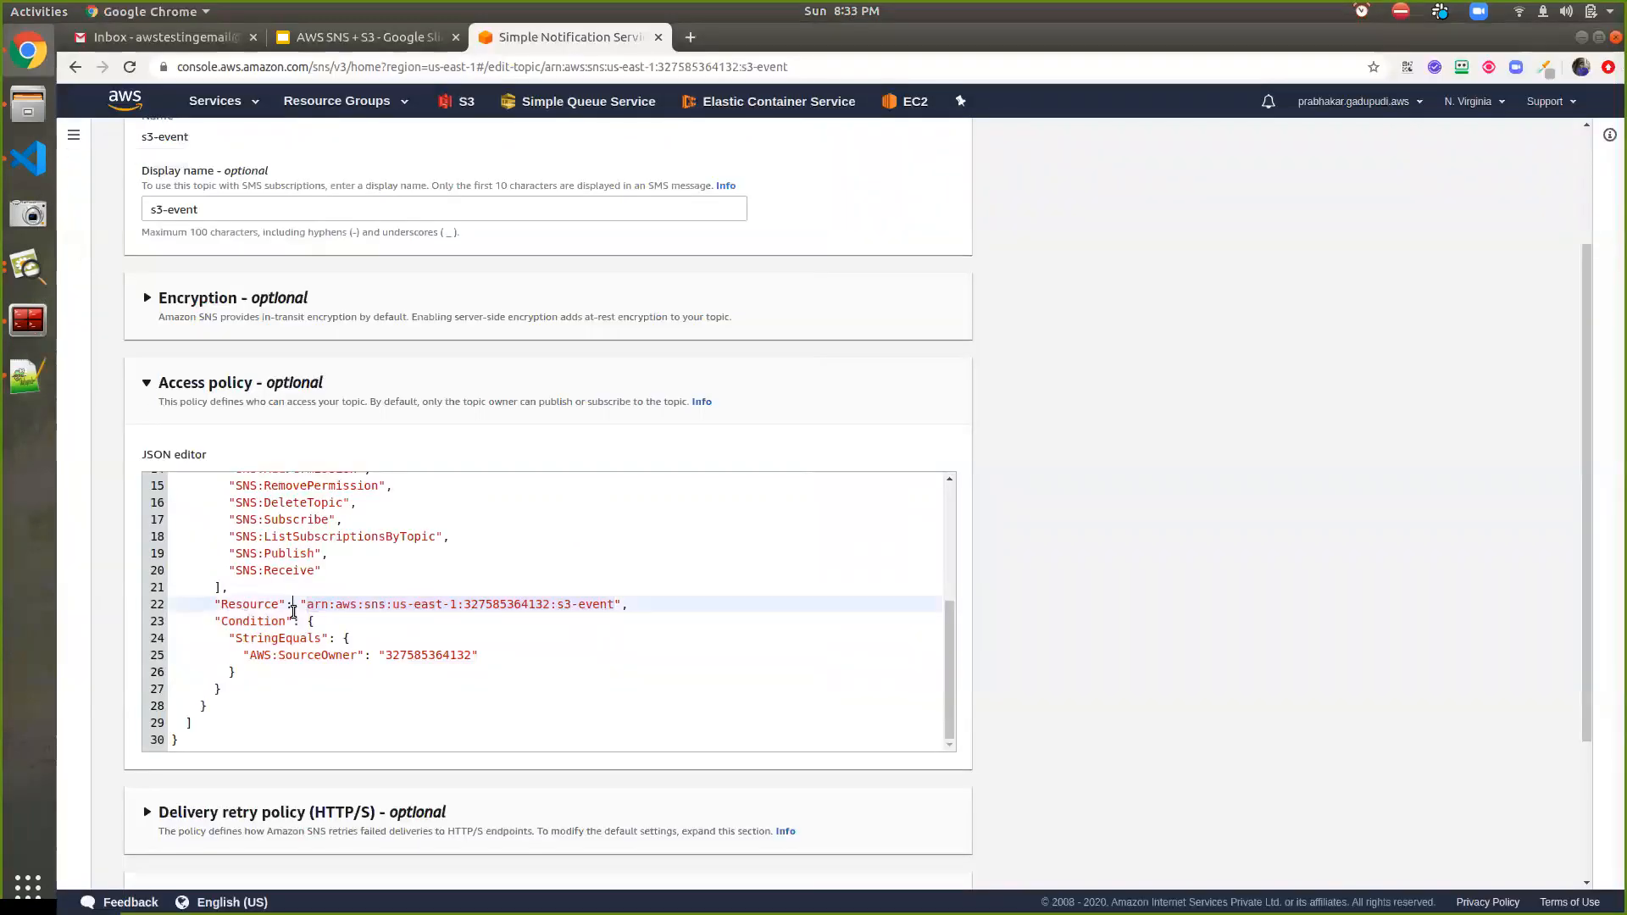
key("ctrl+a")
key("ctrl+v")
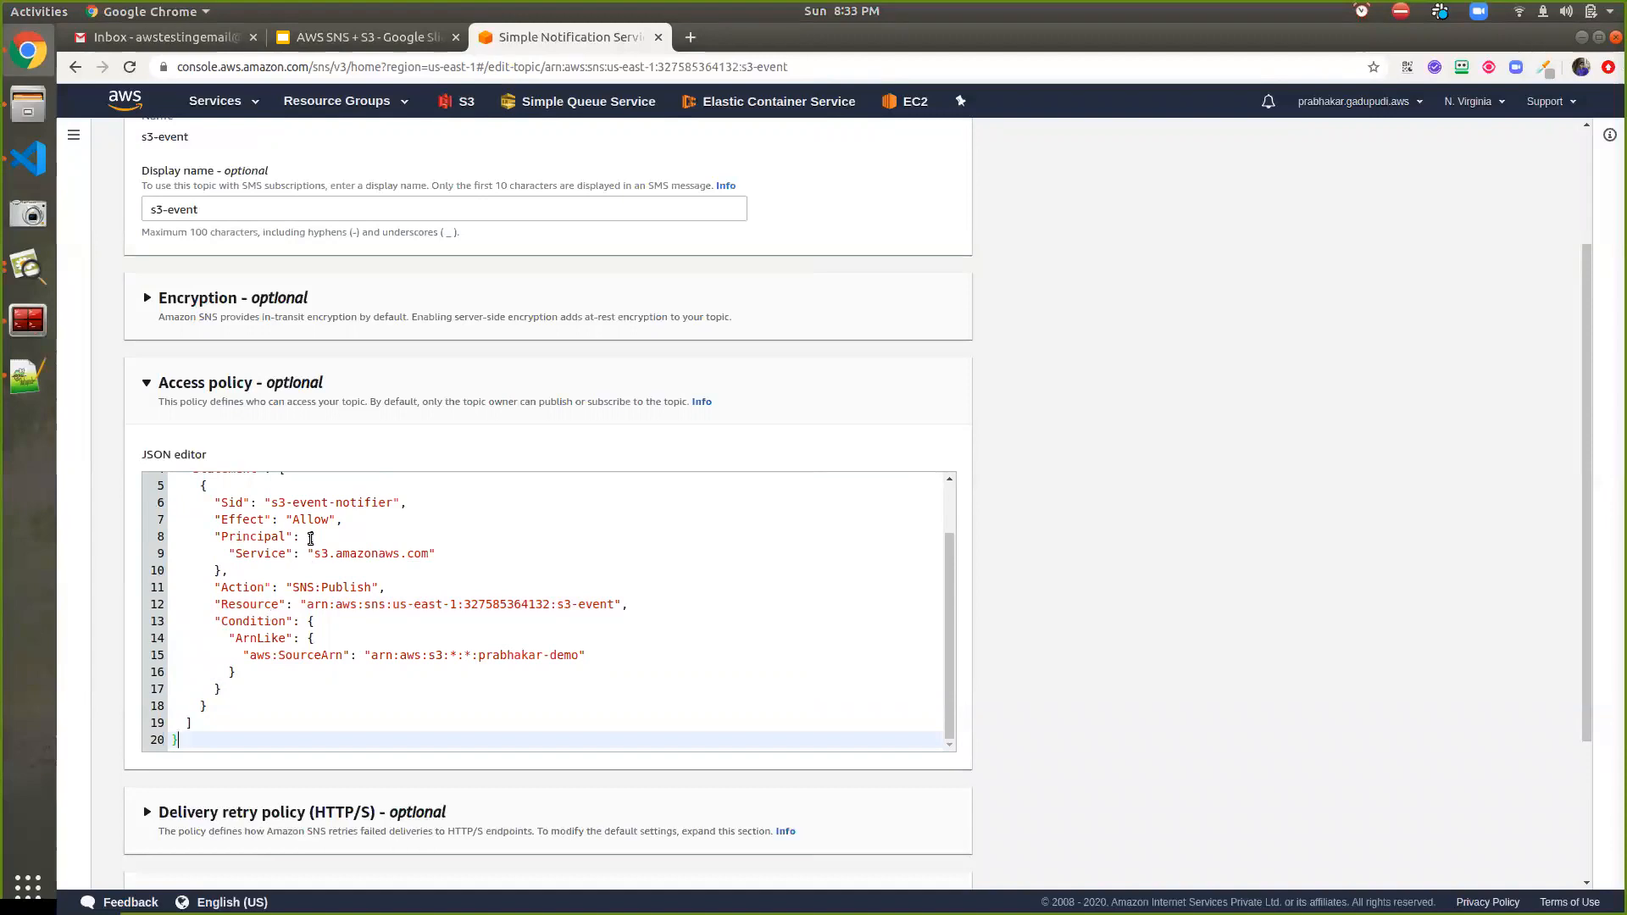
scroll(1083, 587, "down", 3)
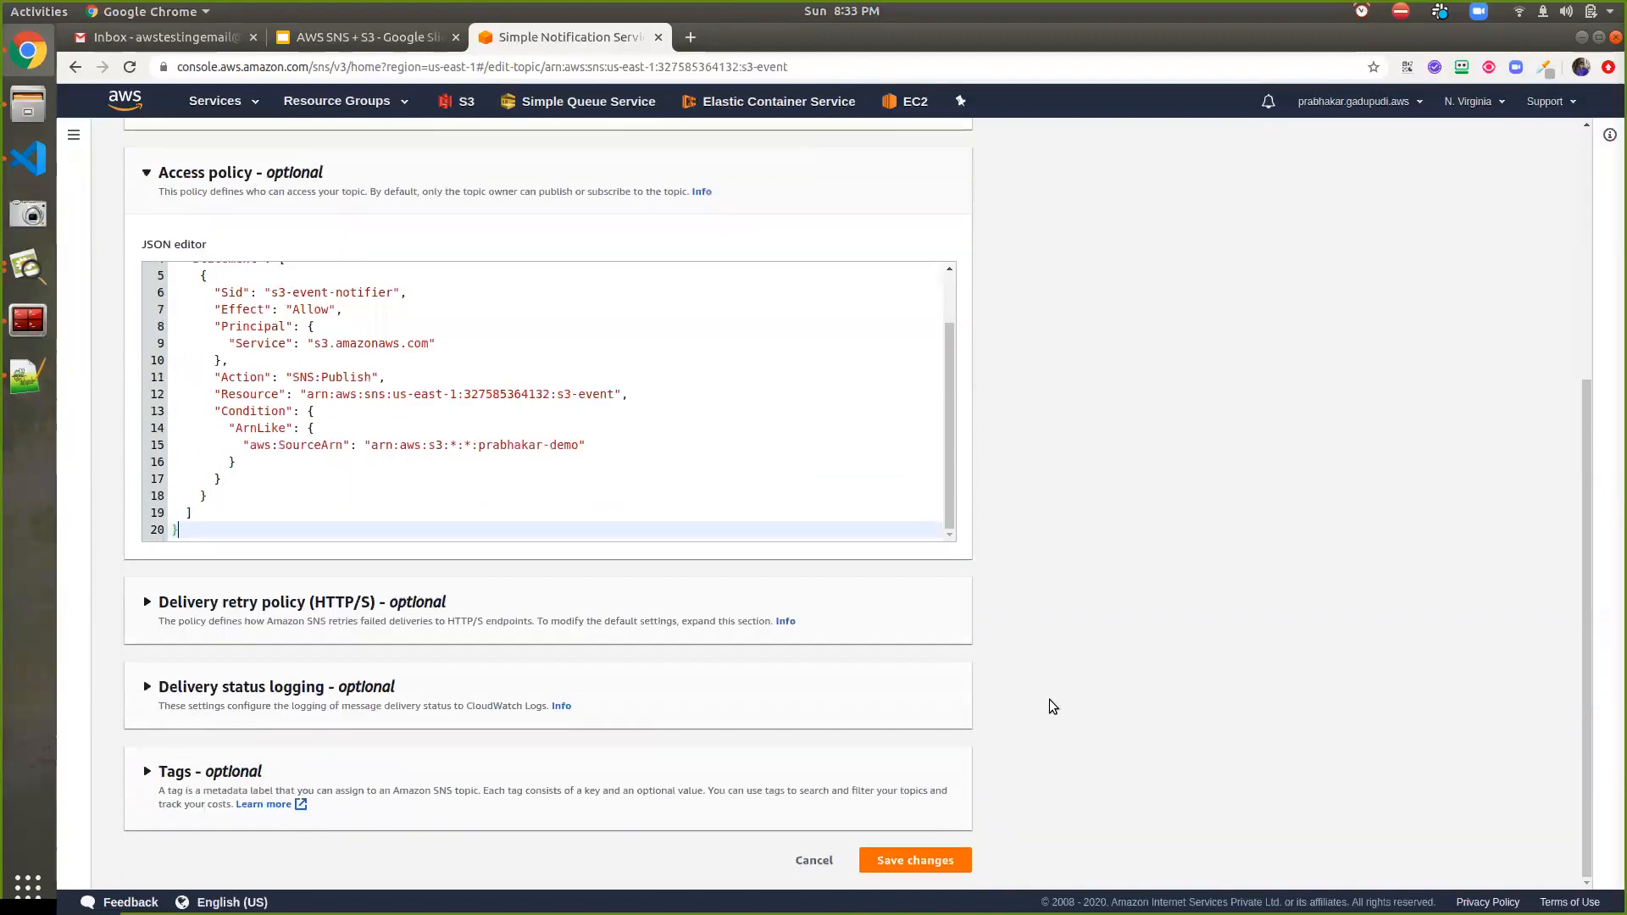
left_click(946, 860)
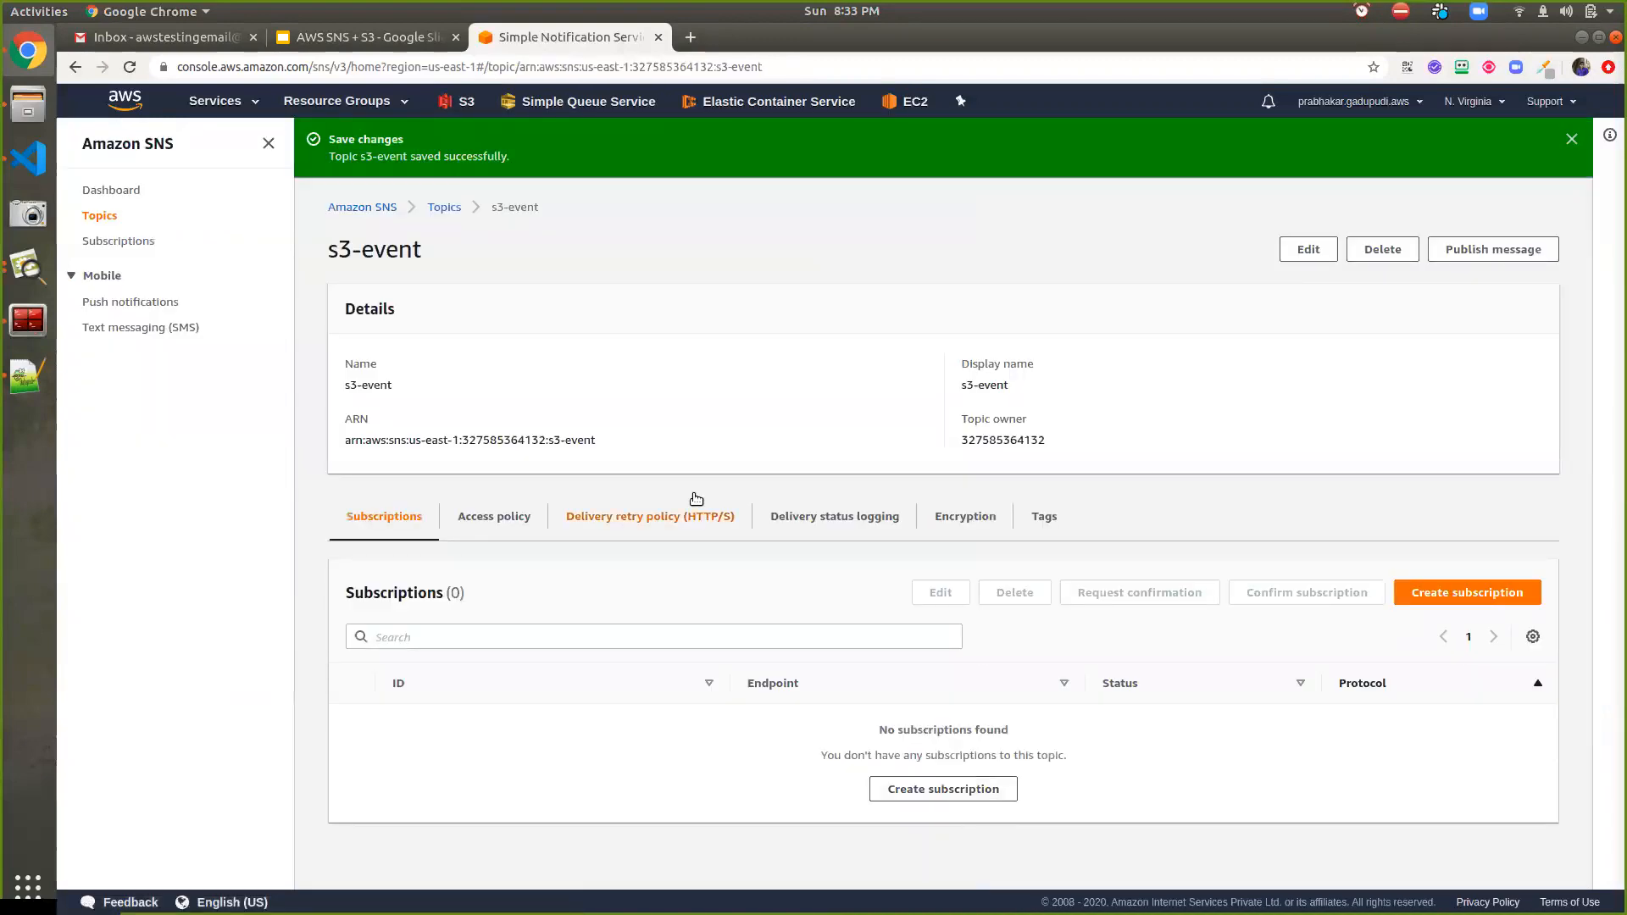
Start a new s3-event subscription and set its protocol to Email
left_click(1430, 591)
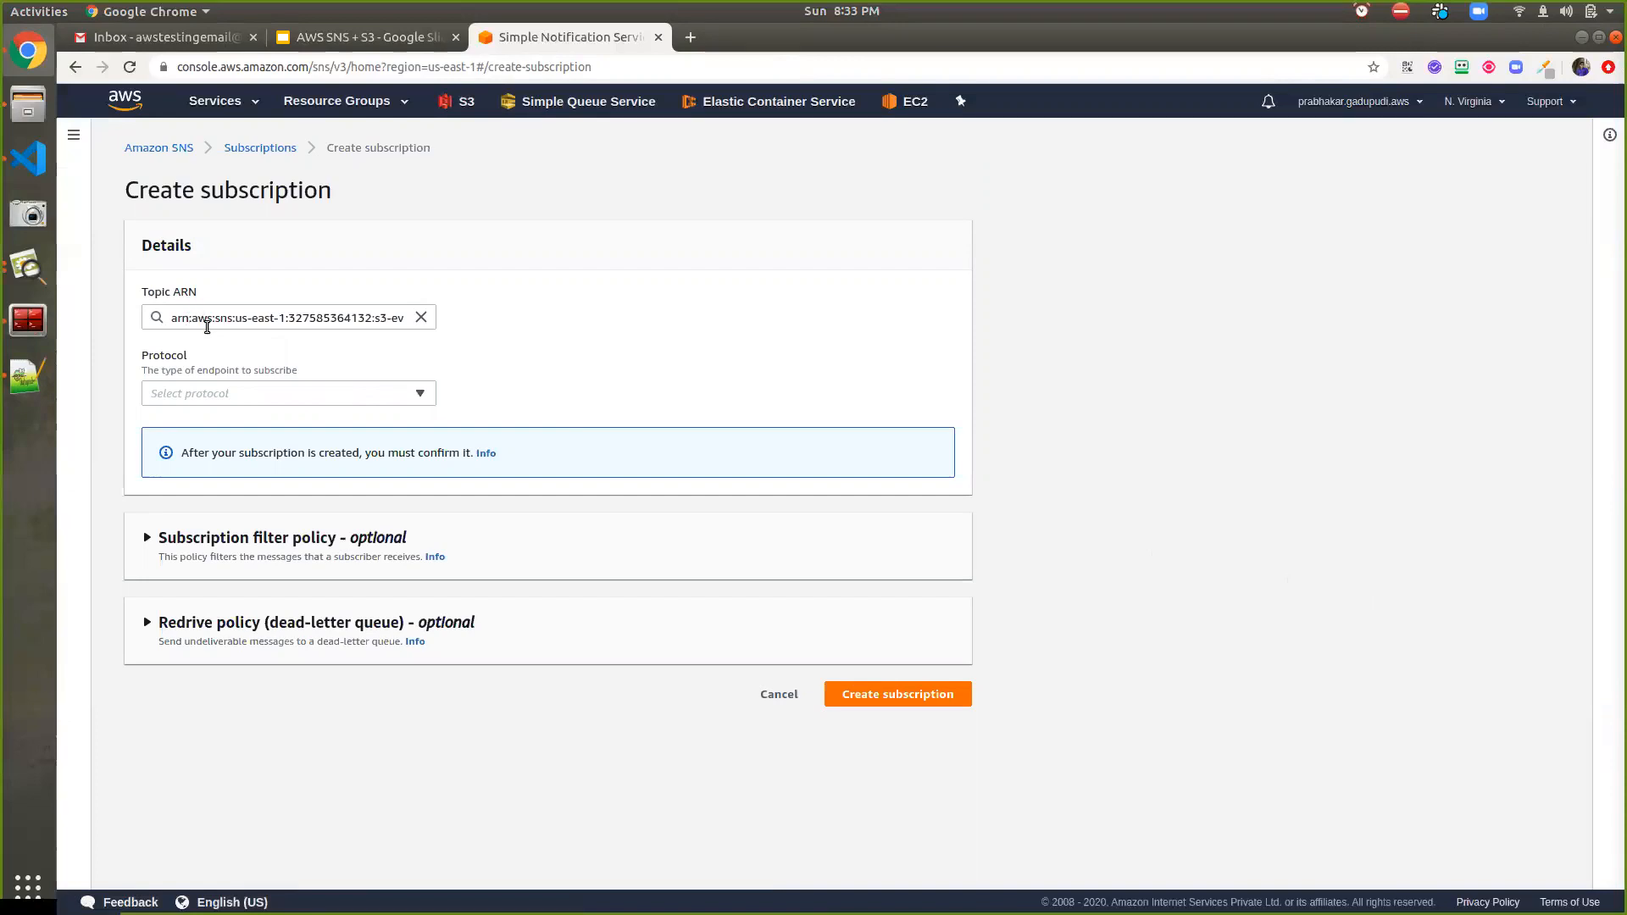
left_click(191, 398)
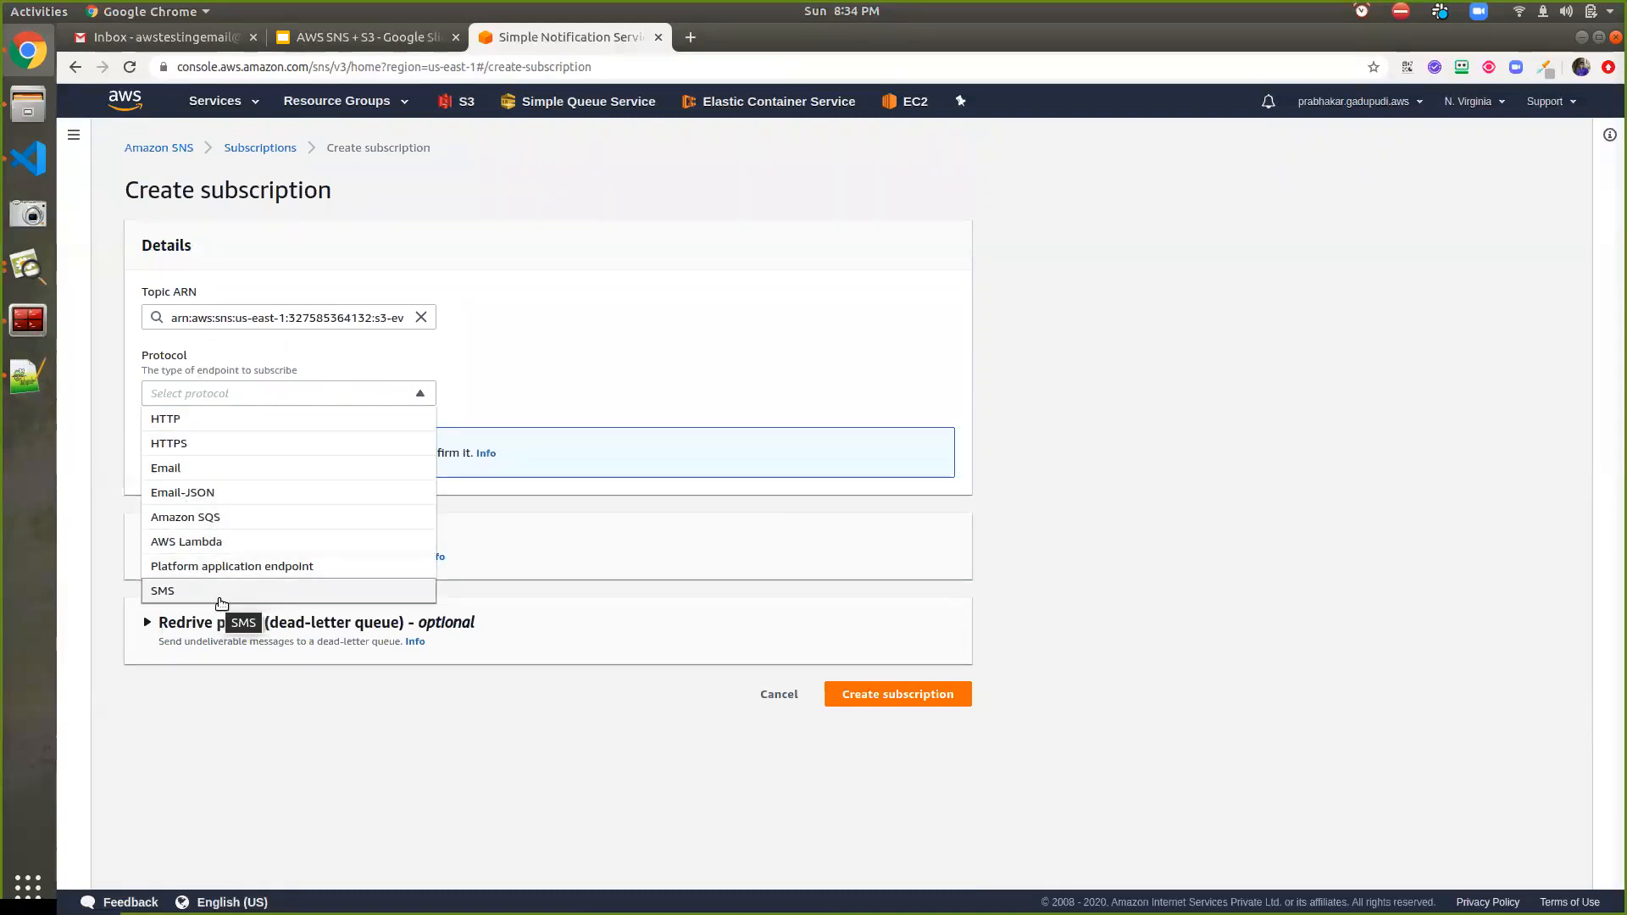
left_click(223, 593)
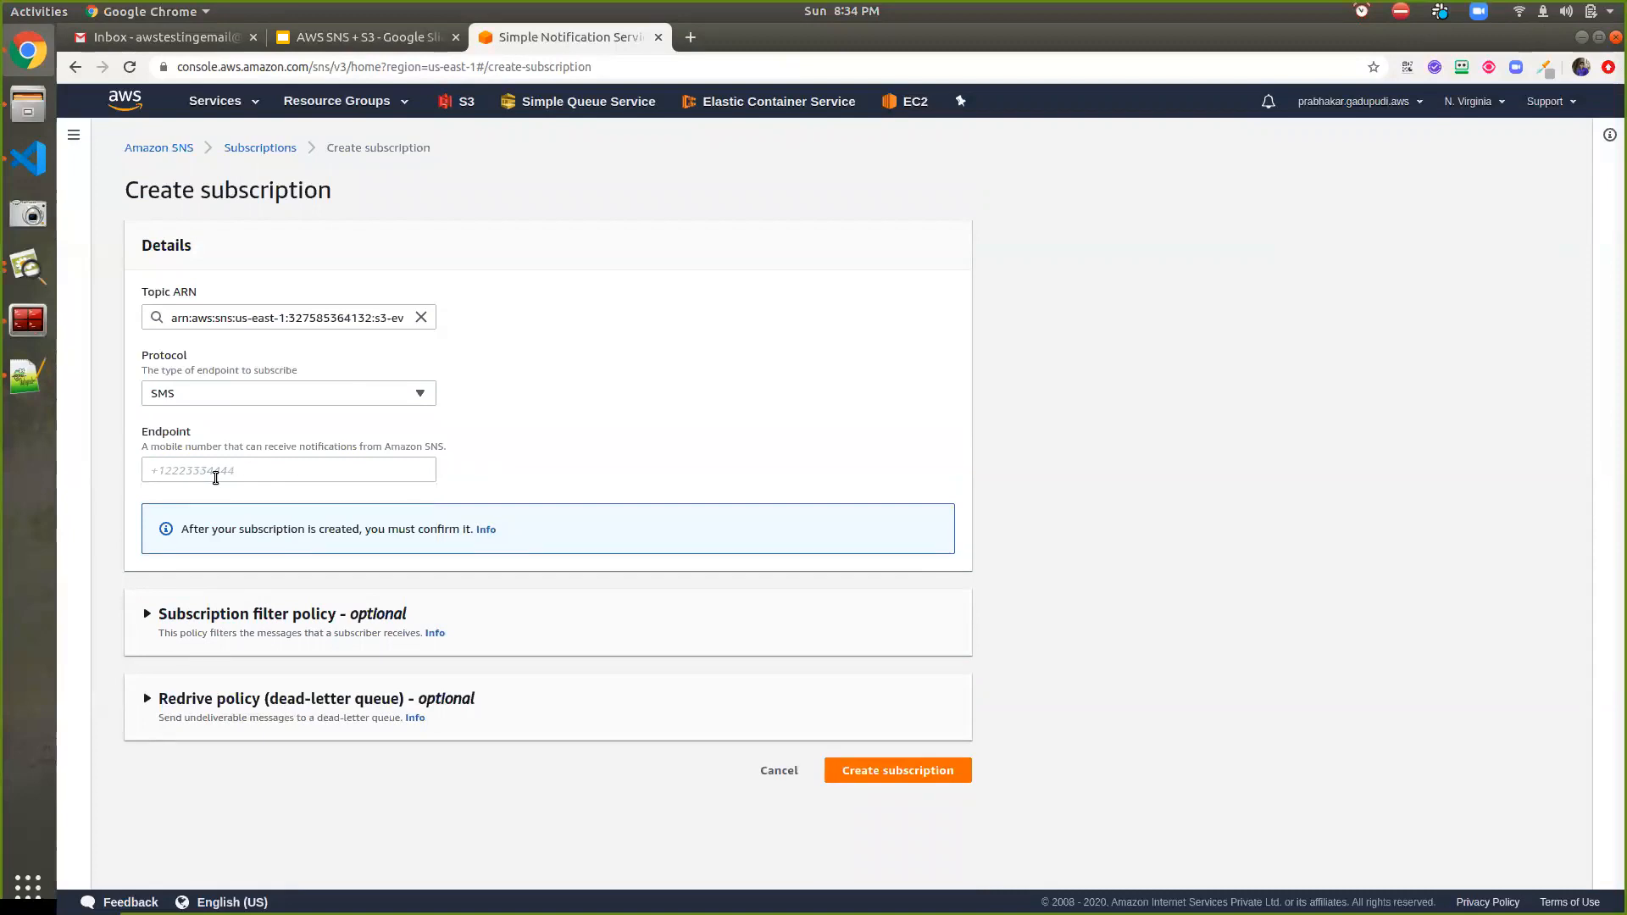
left_click(211, 388)
left_click(209, 383)
left_click(205, 383)
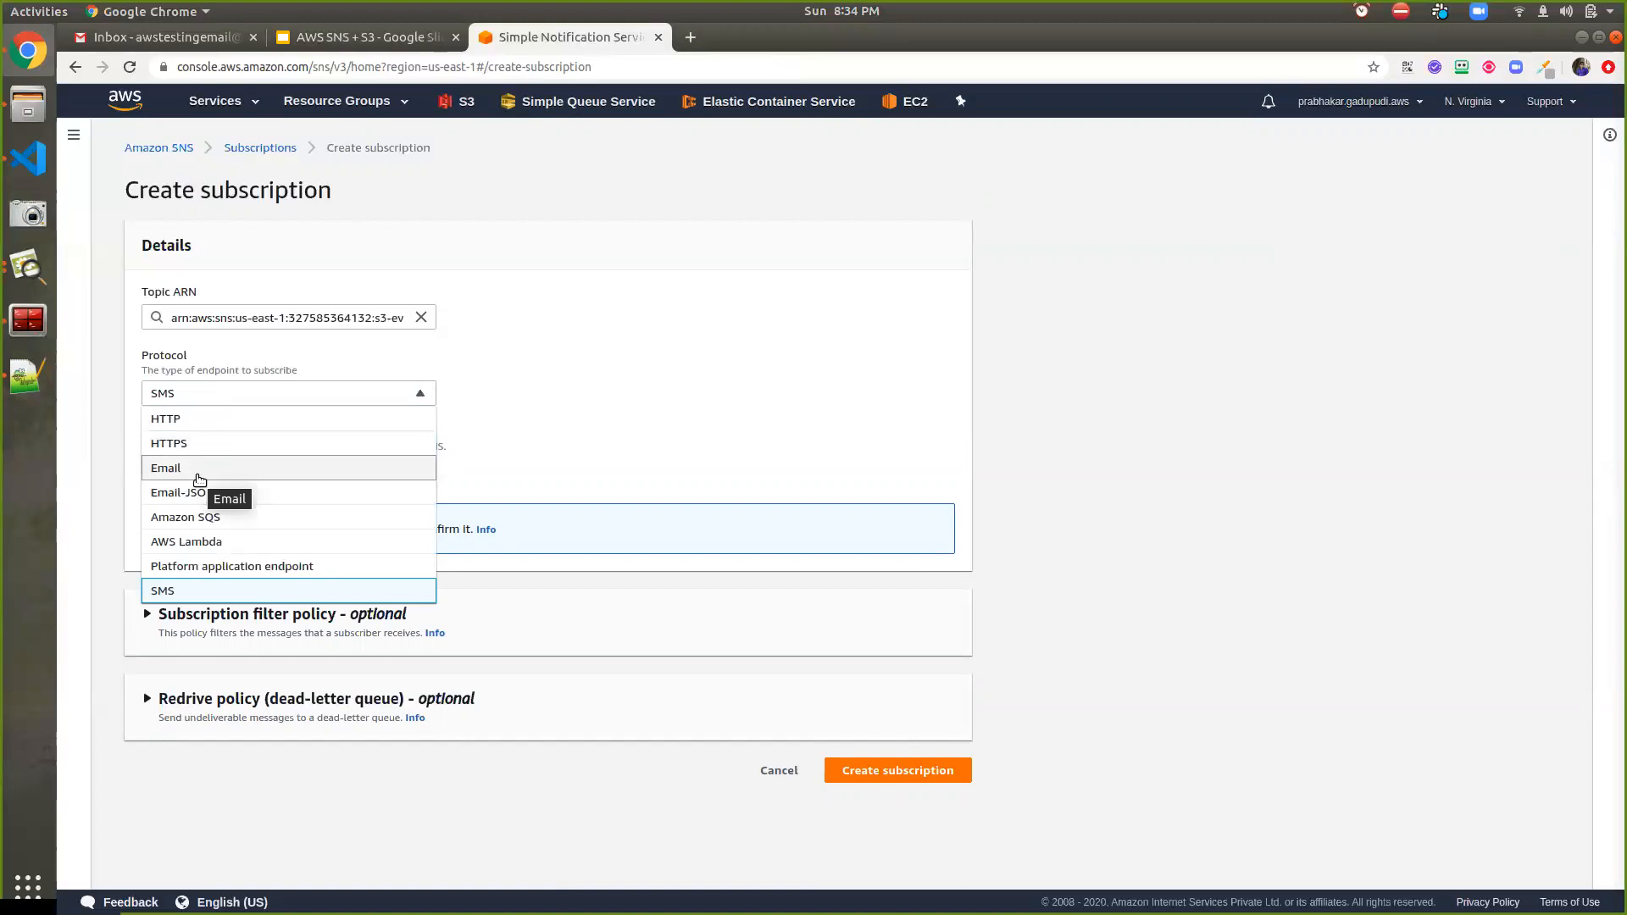
left_click(199, 470)
Enter the test Gmail address as endpoint, create the subscription, and check the Subscriptions list
left_click(198, 476)
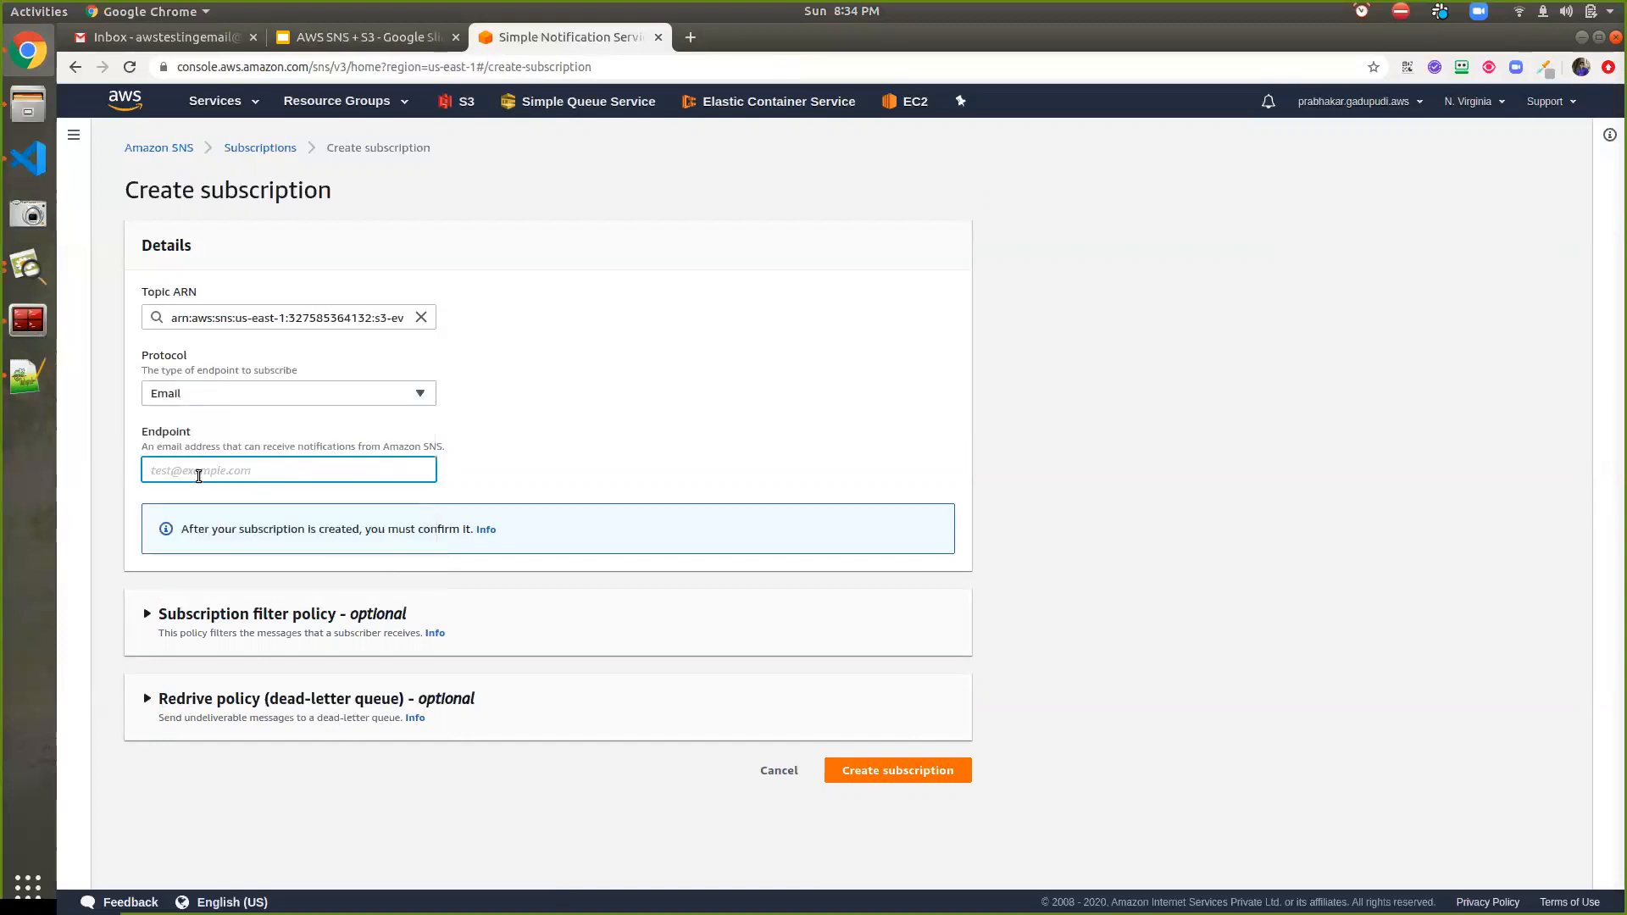
left_click(145, 38)
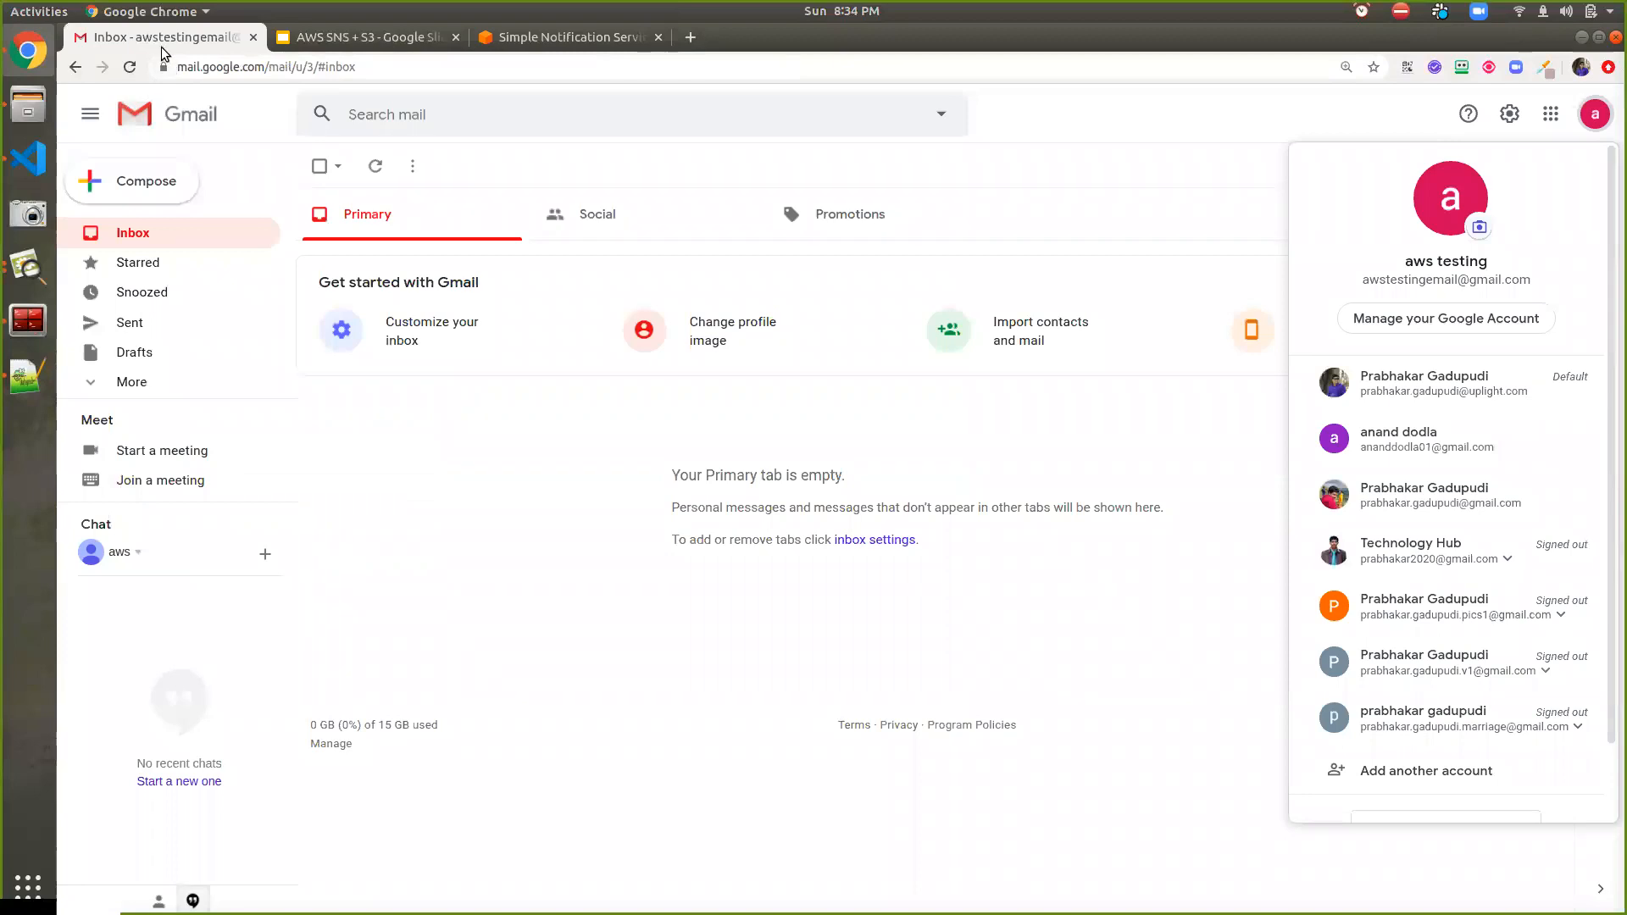
left_click(1016, 215)
left_click(566, 38)
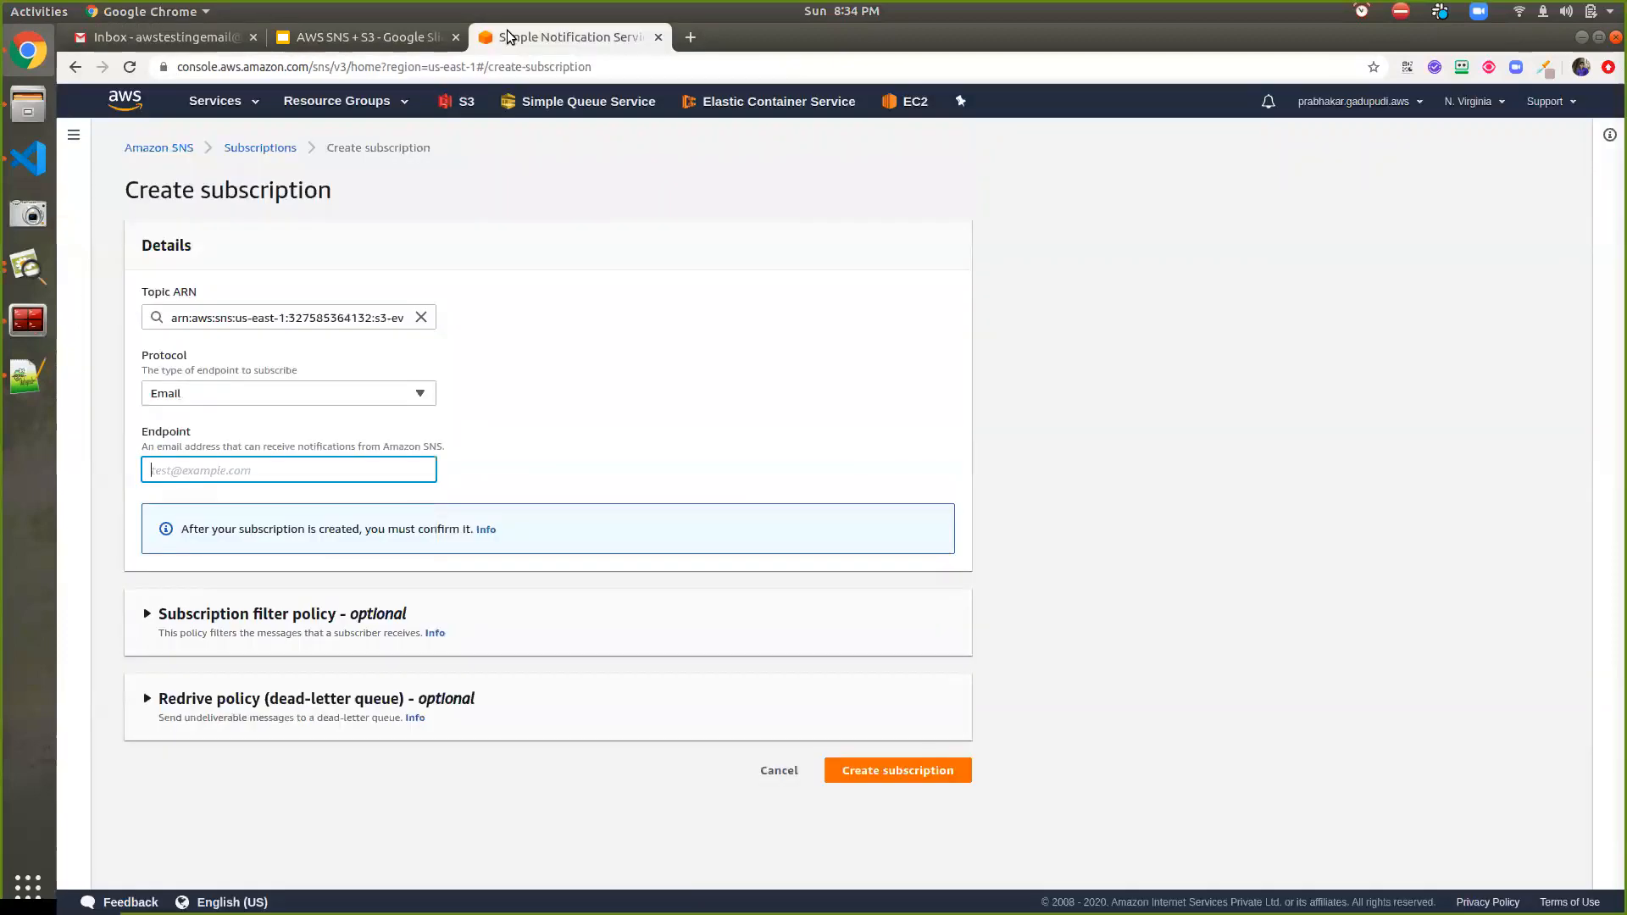
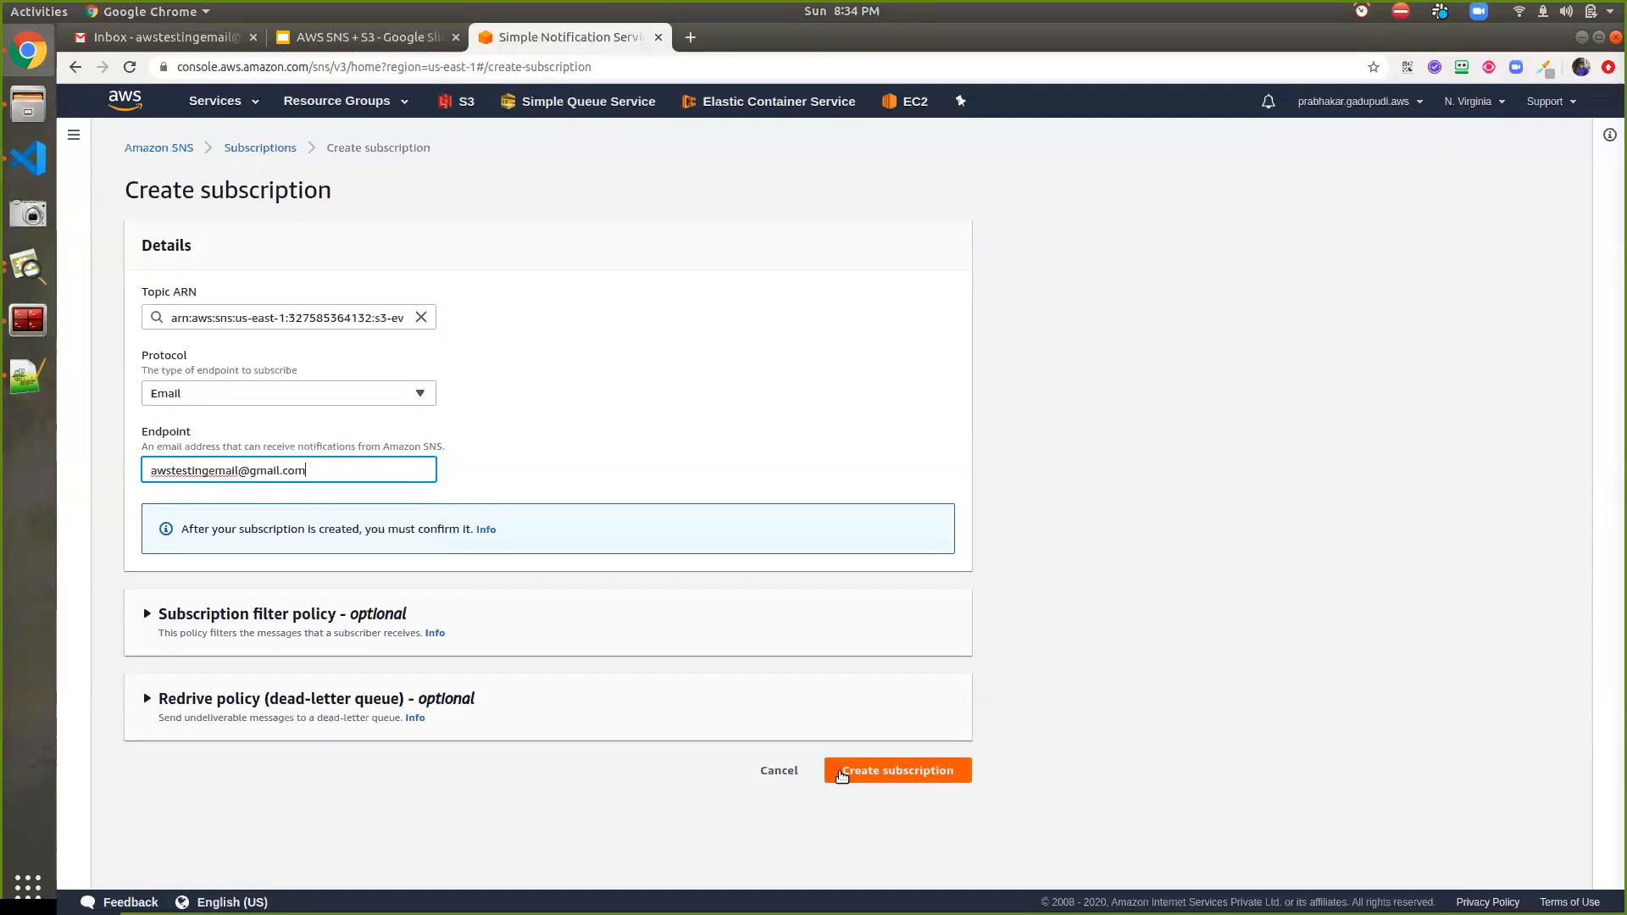
left_click(267, 715)
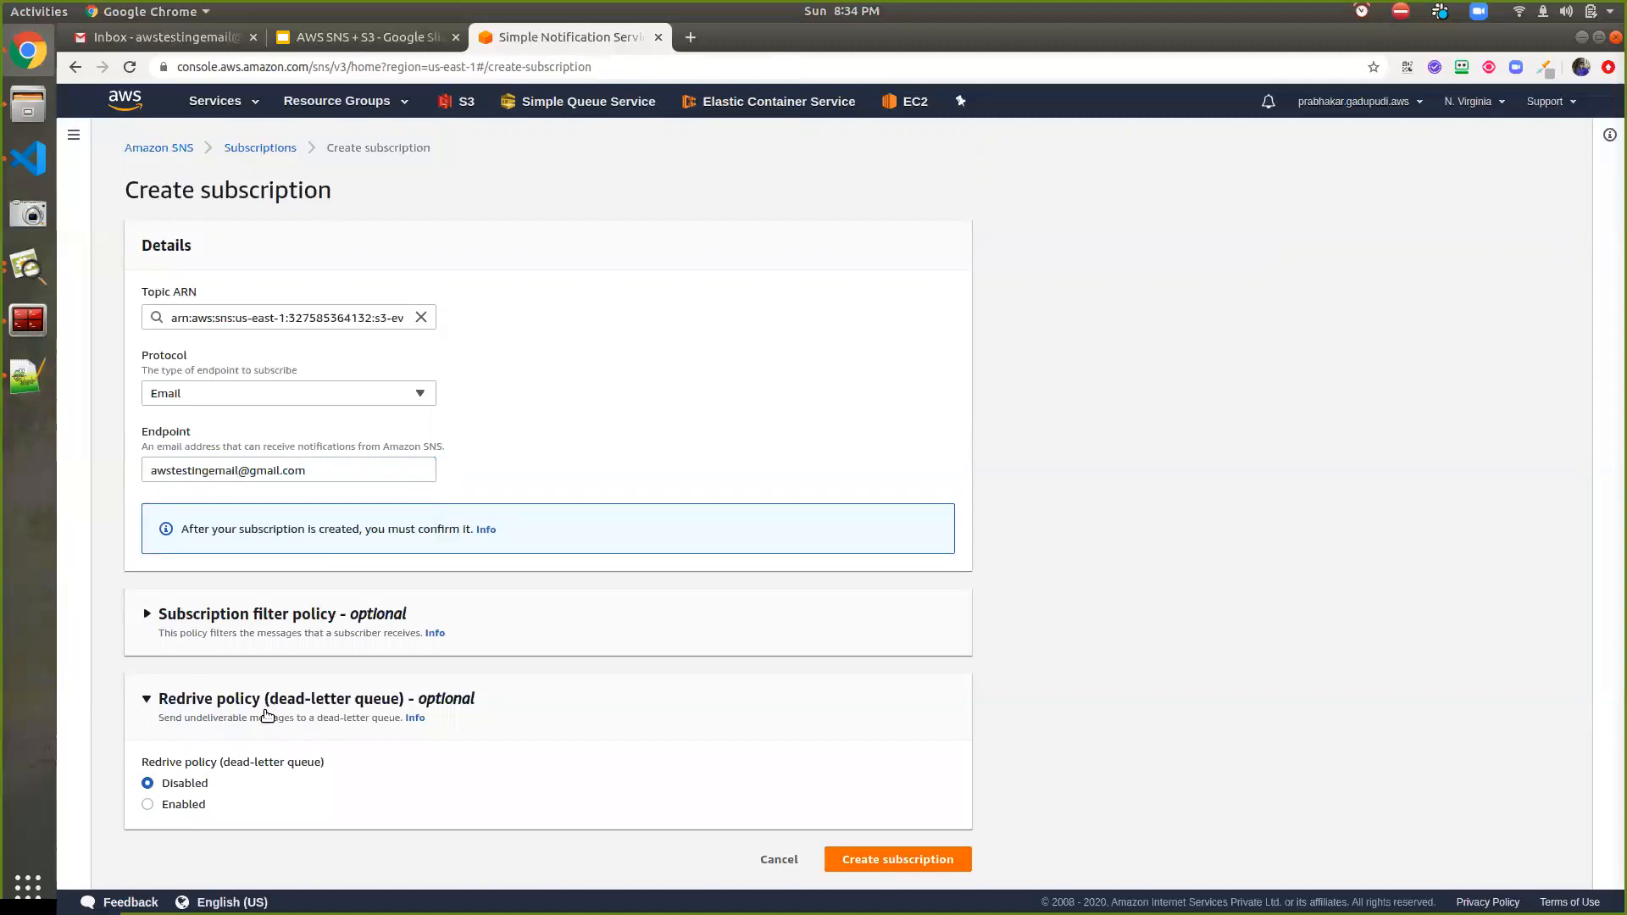
left_click(285, 631)
scroll(316, 699, "down", 5)
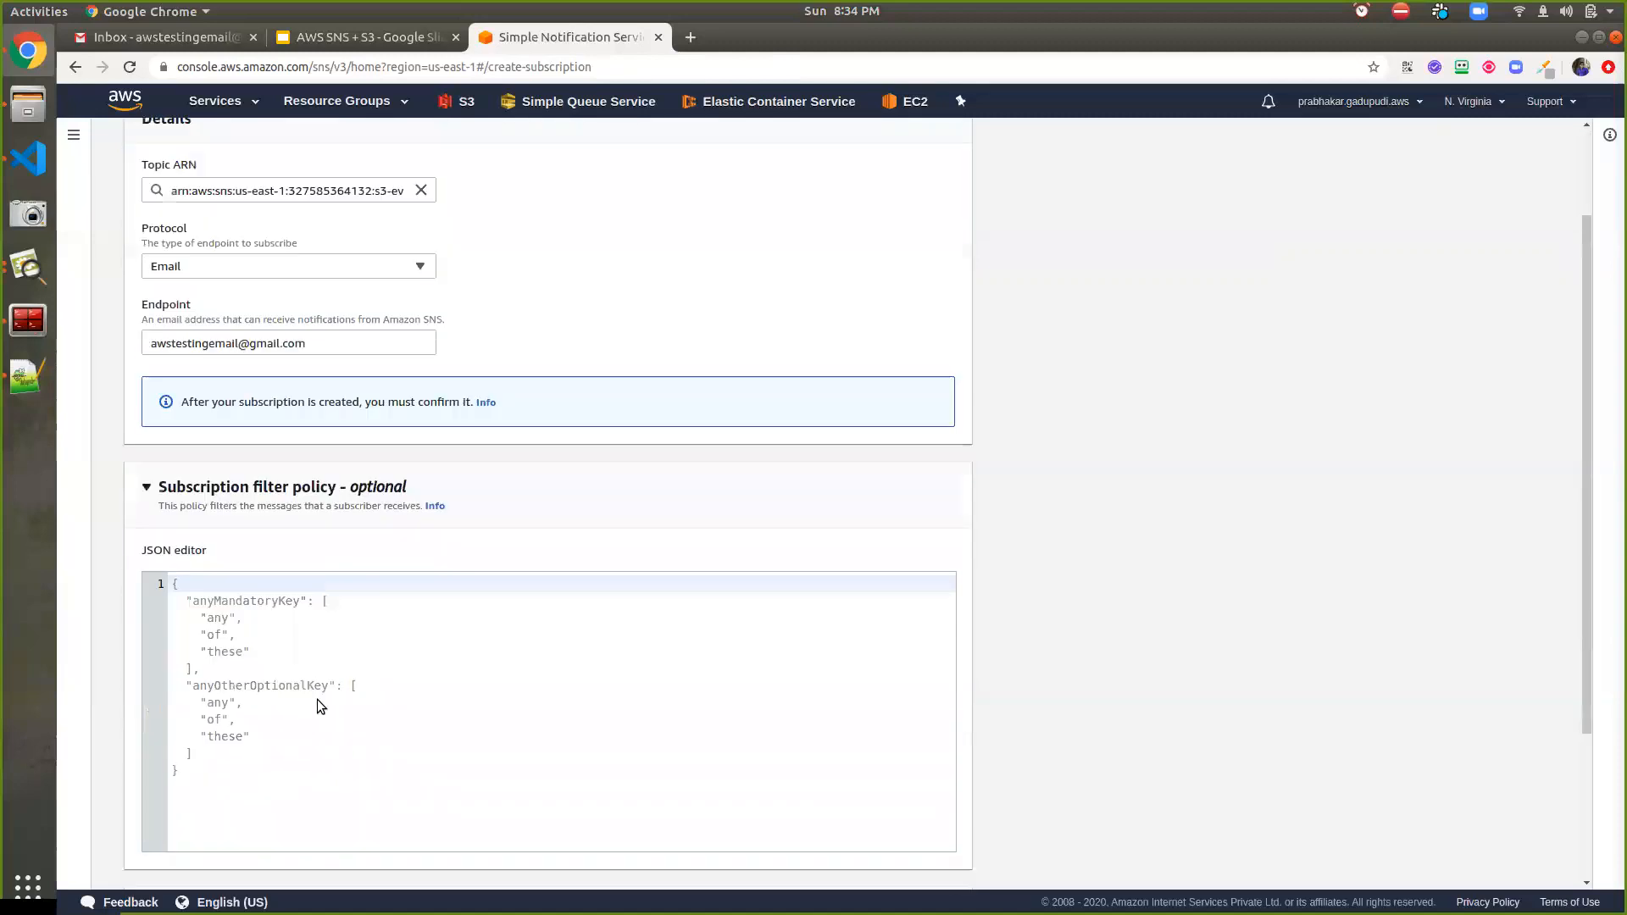
left_click(903, 857)
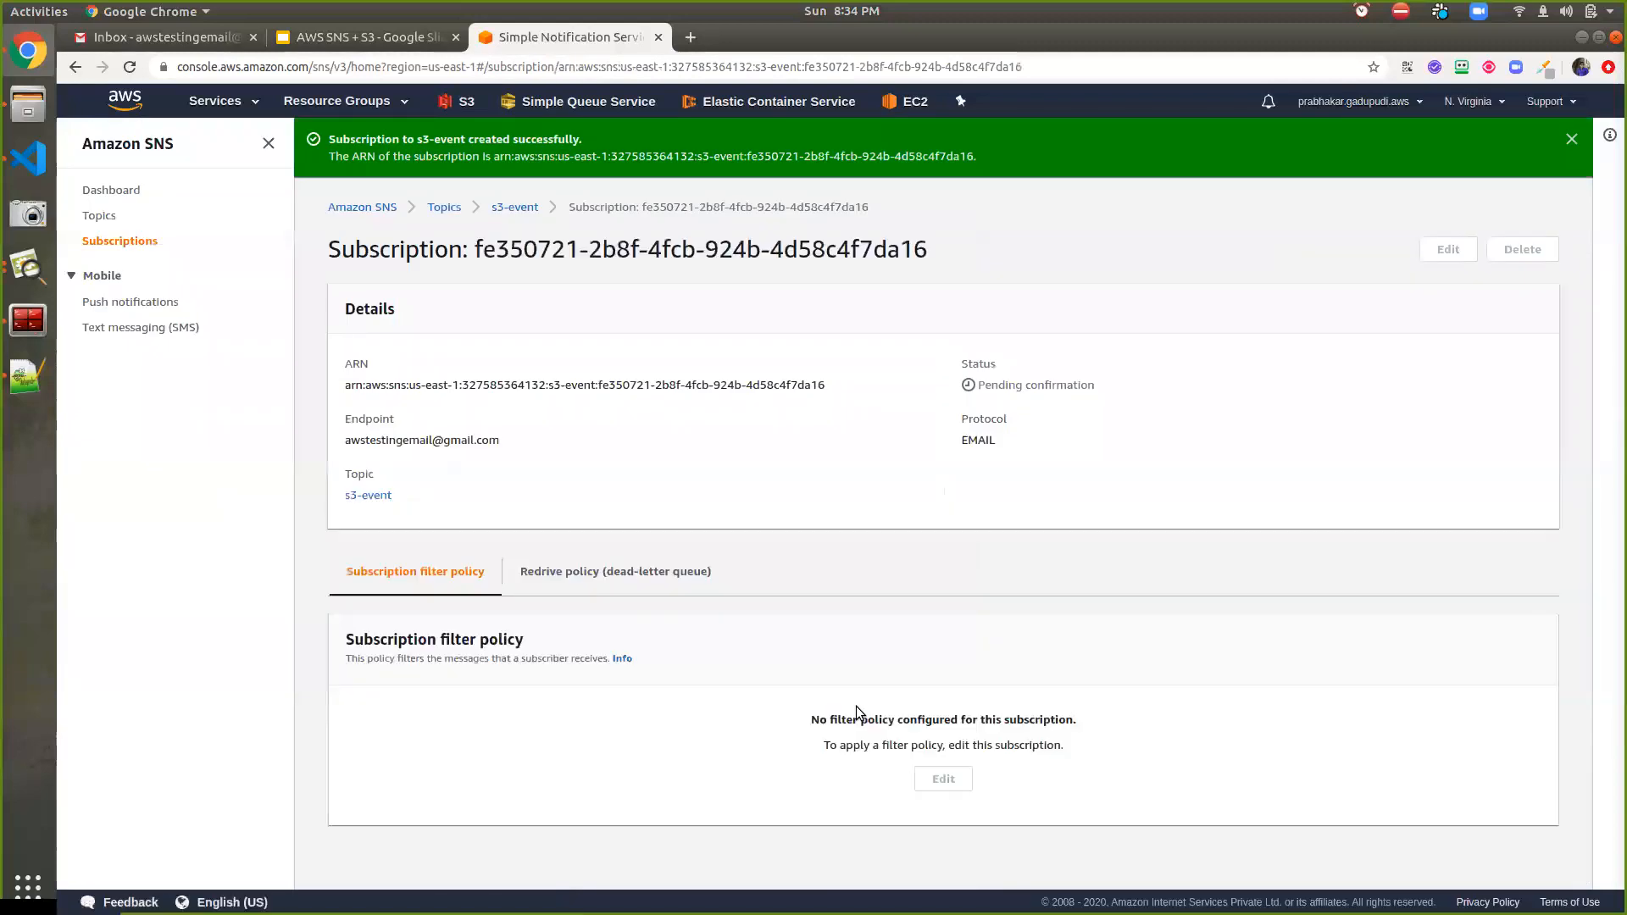
left_click(127, 241)
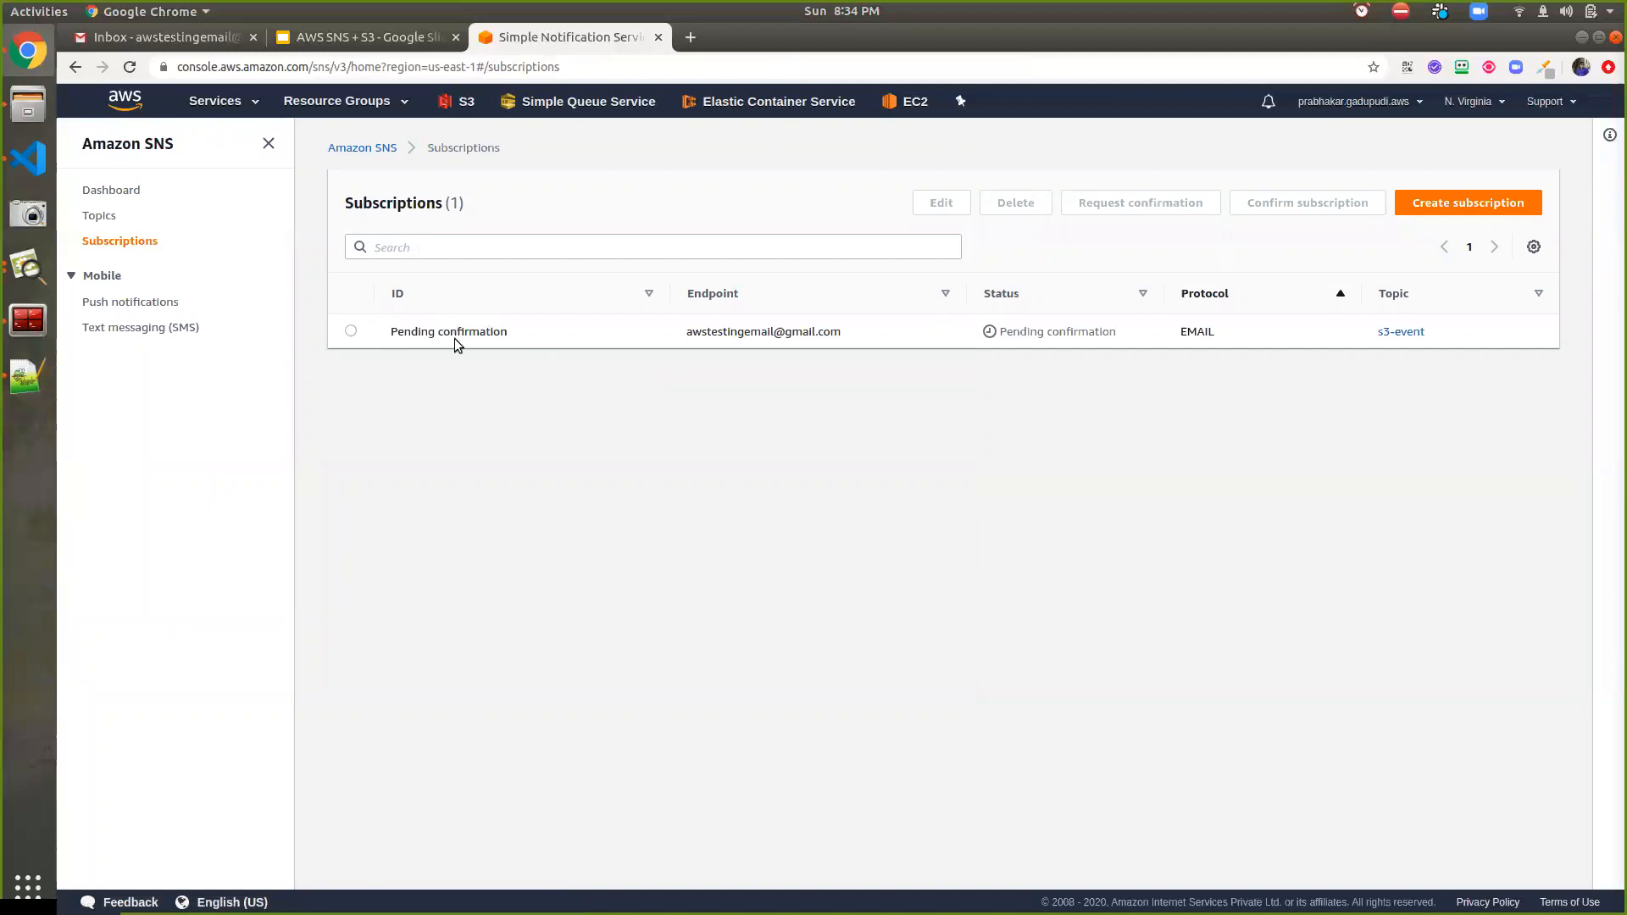
left_click(191, 43)
Open the subscription confirmation email in Gmail and confirm the s3-event subscription through its link
left_click(373, 166)
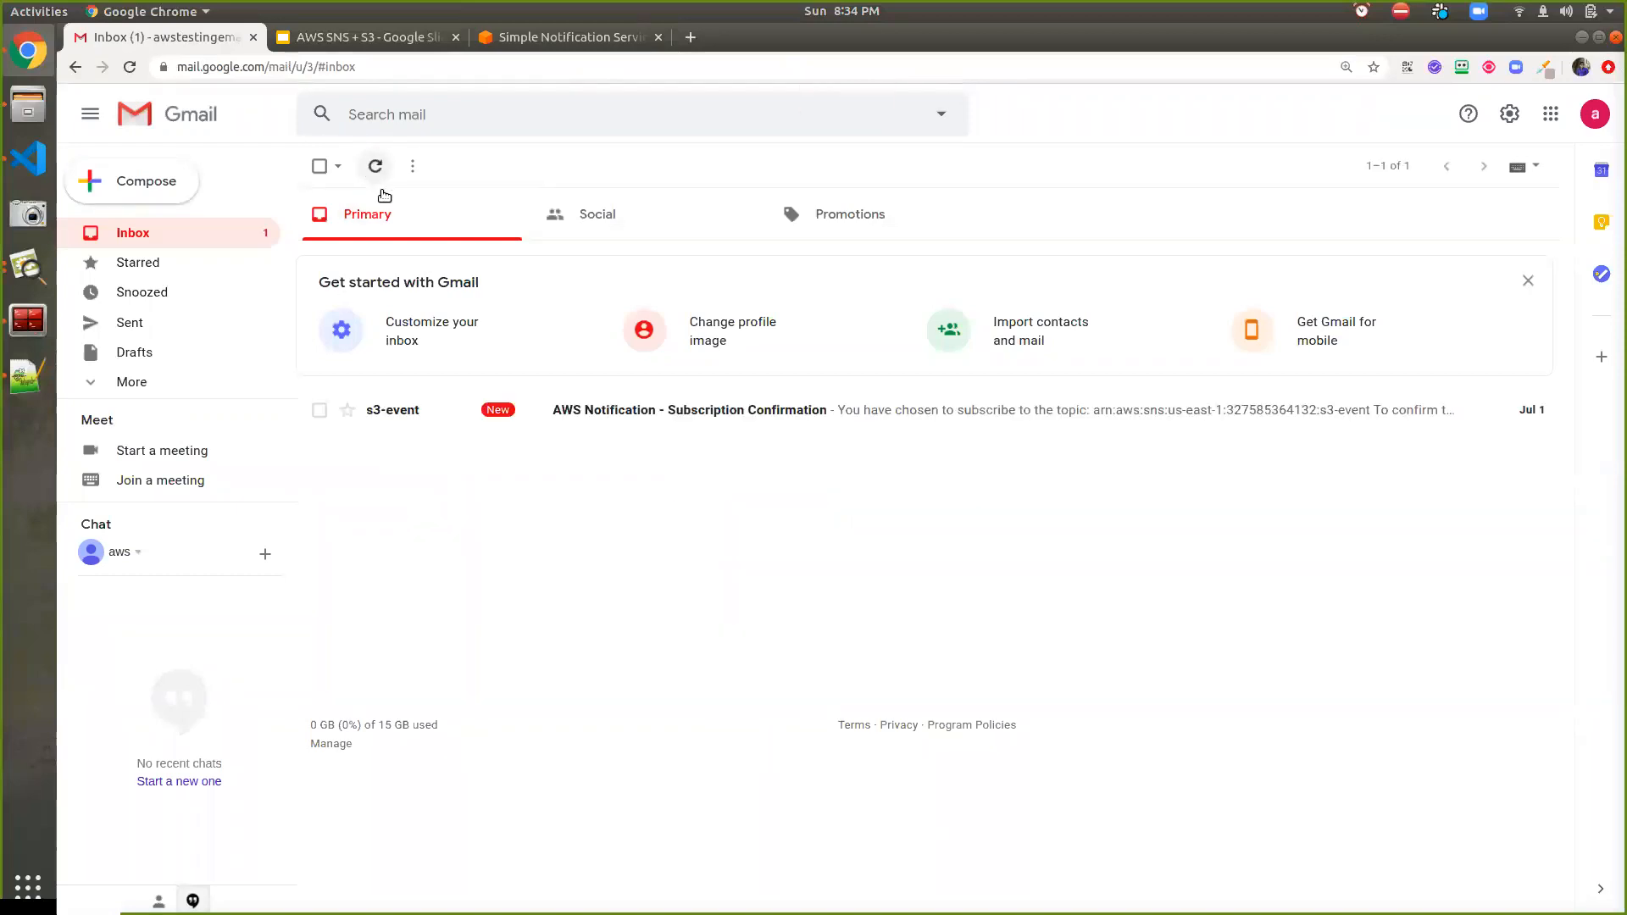
left_click(599, 411)
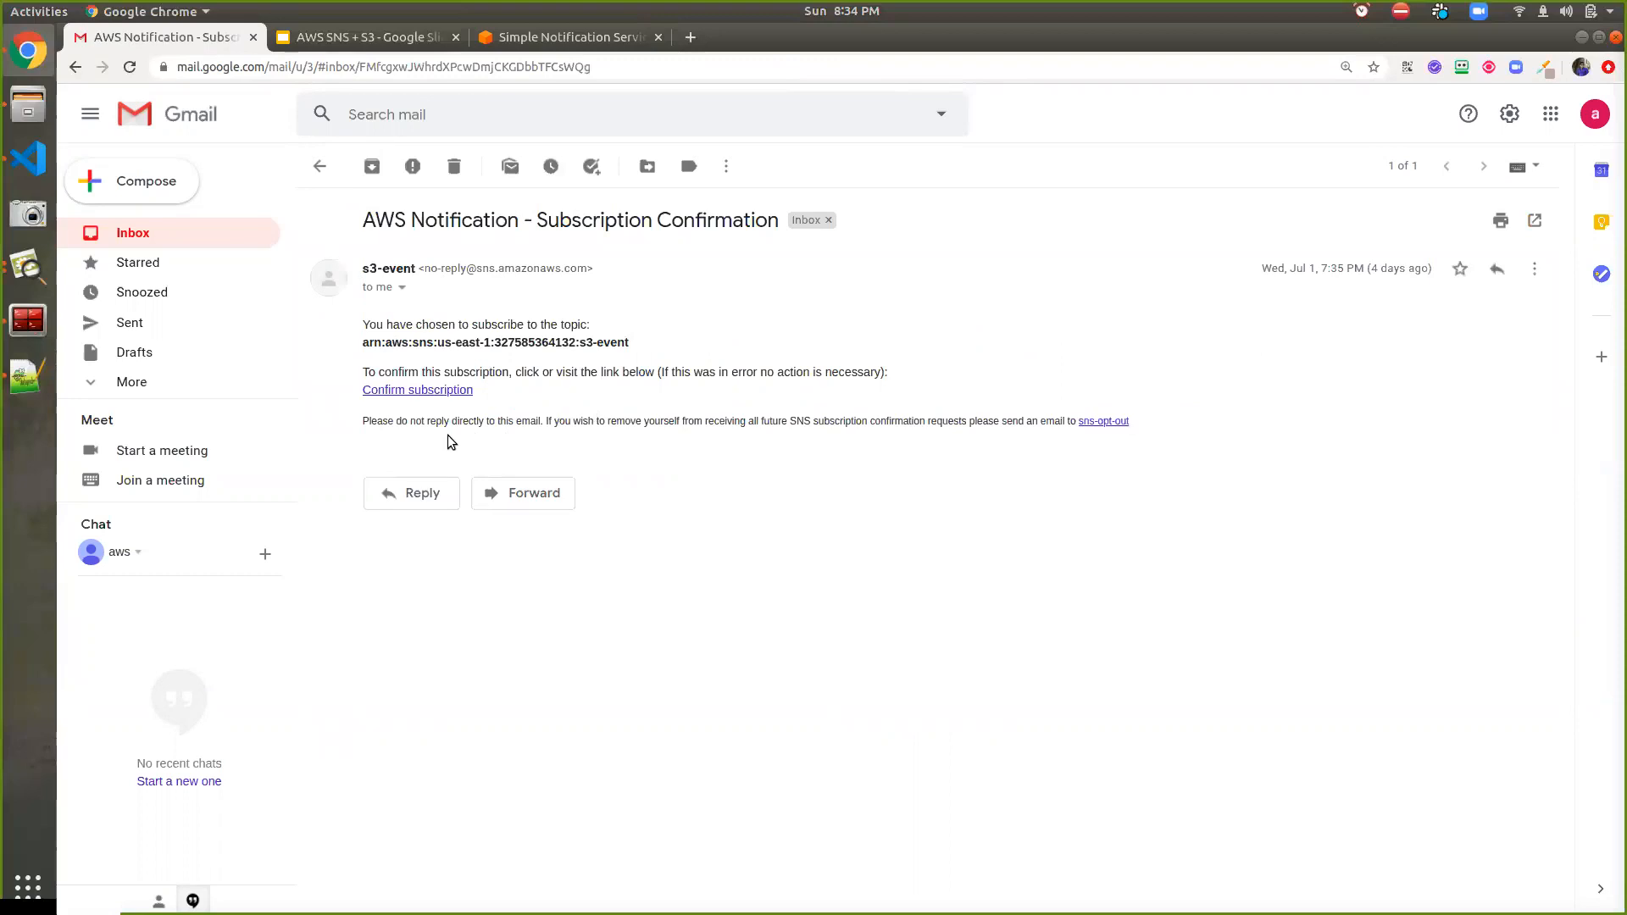
left_click(433, 391)
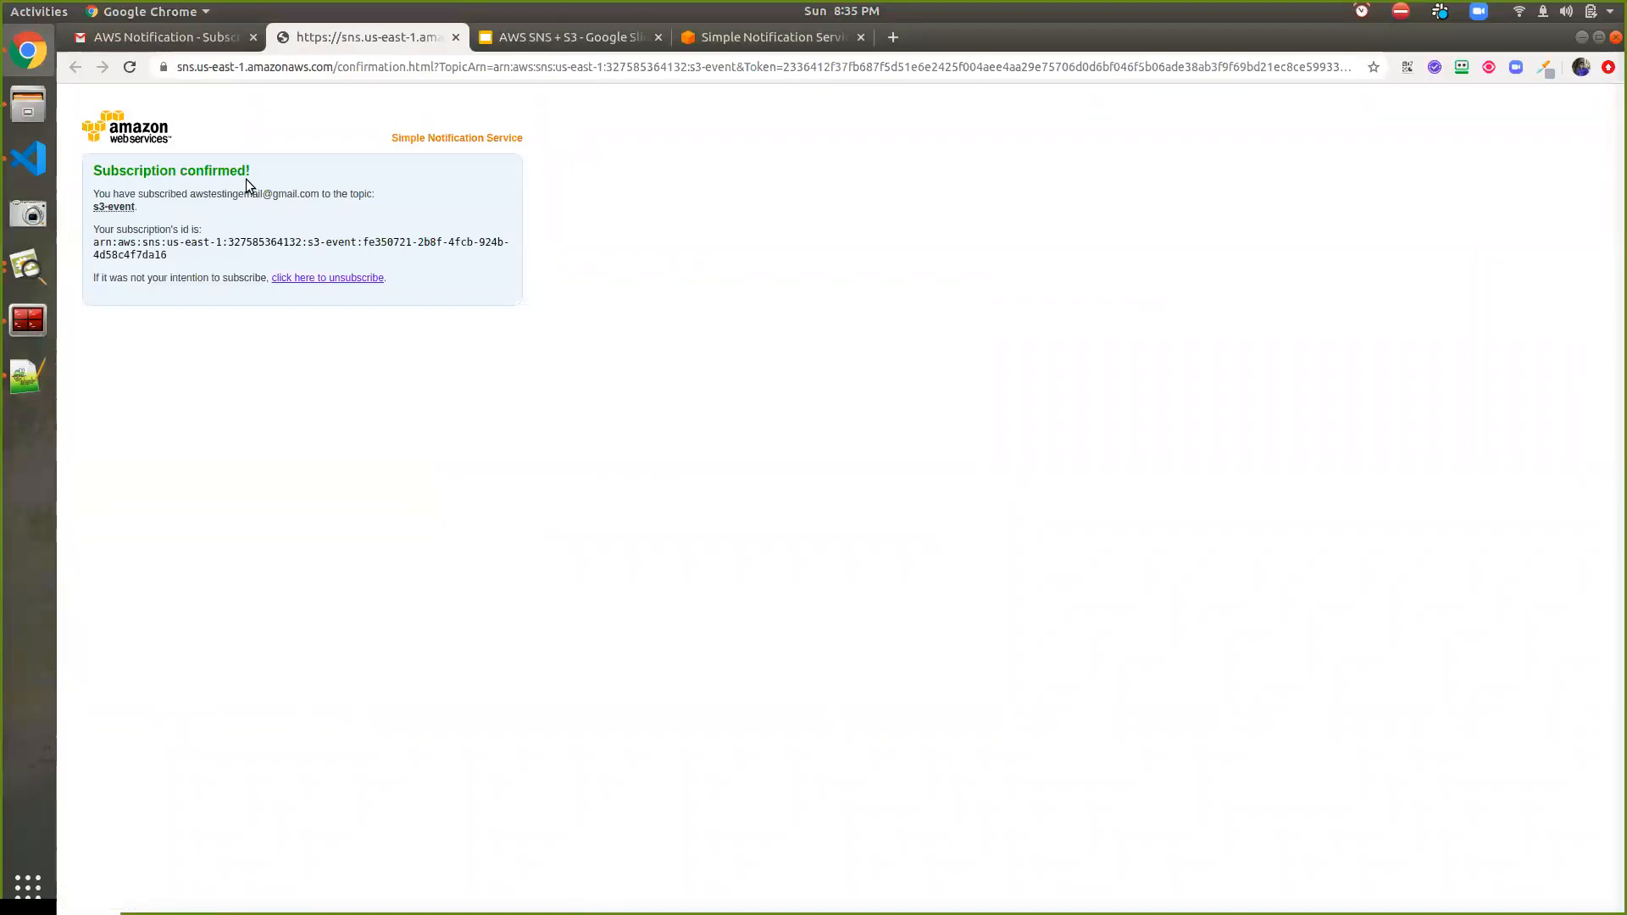
Trash the s3-event confirmation email and return to the SNS subscriptions list
left_click(197, 39)
left_click(194, 238)
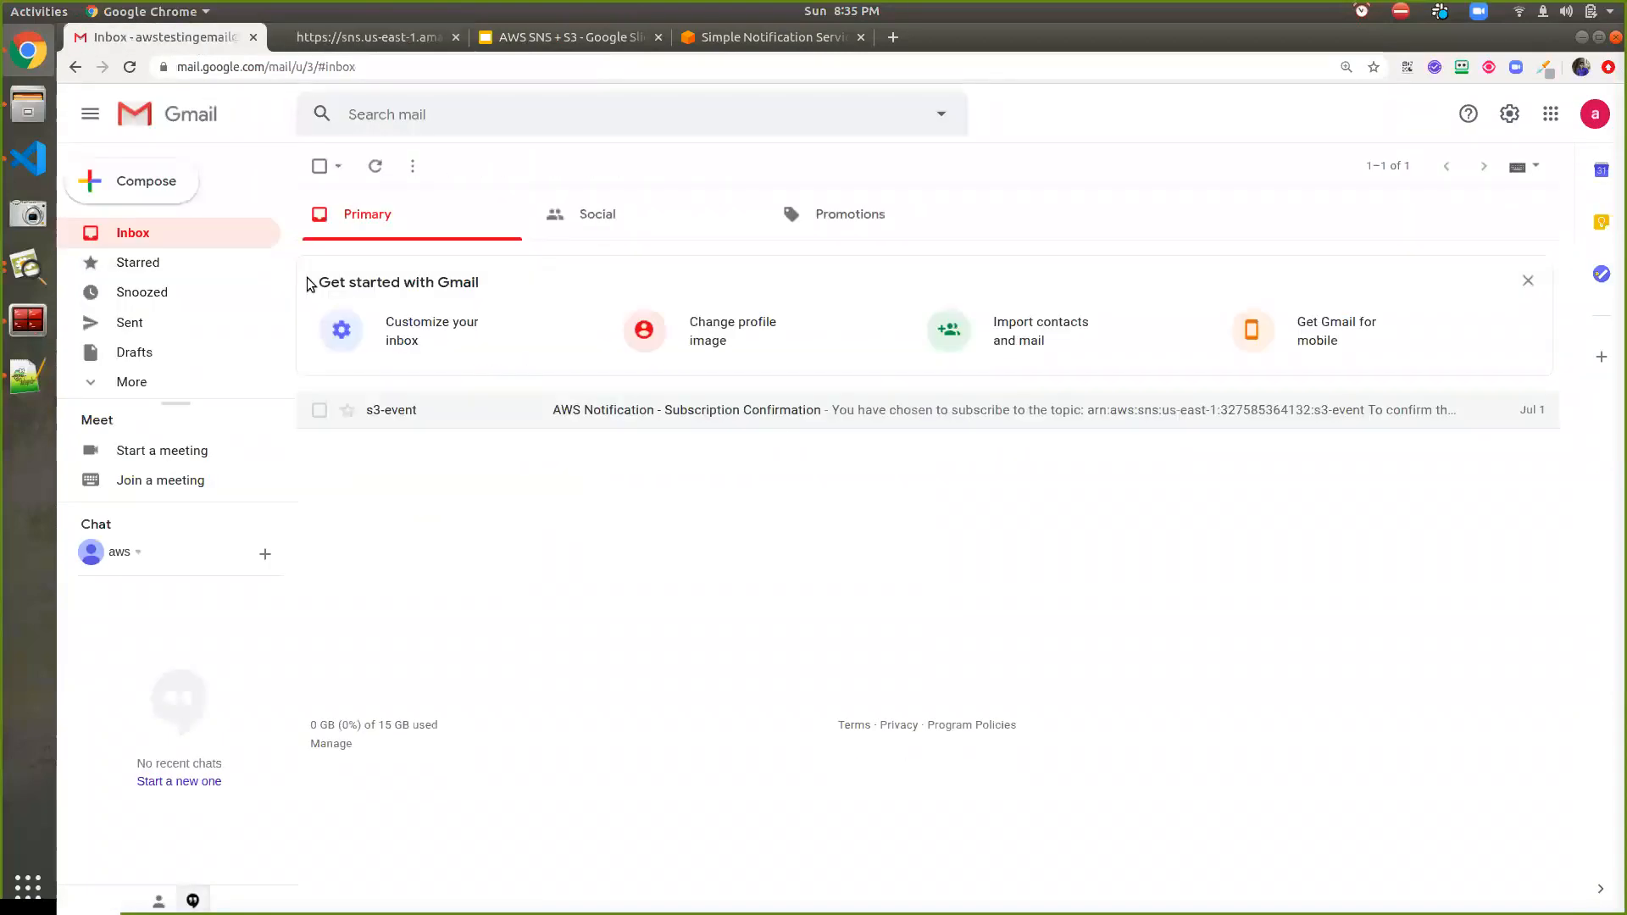
left_click(319, 411)
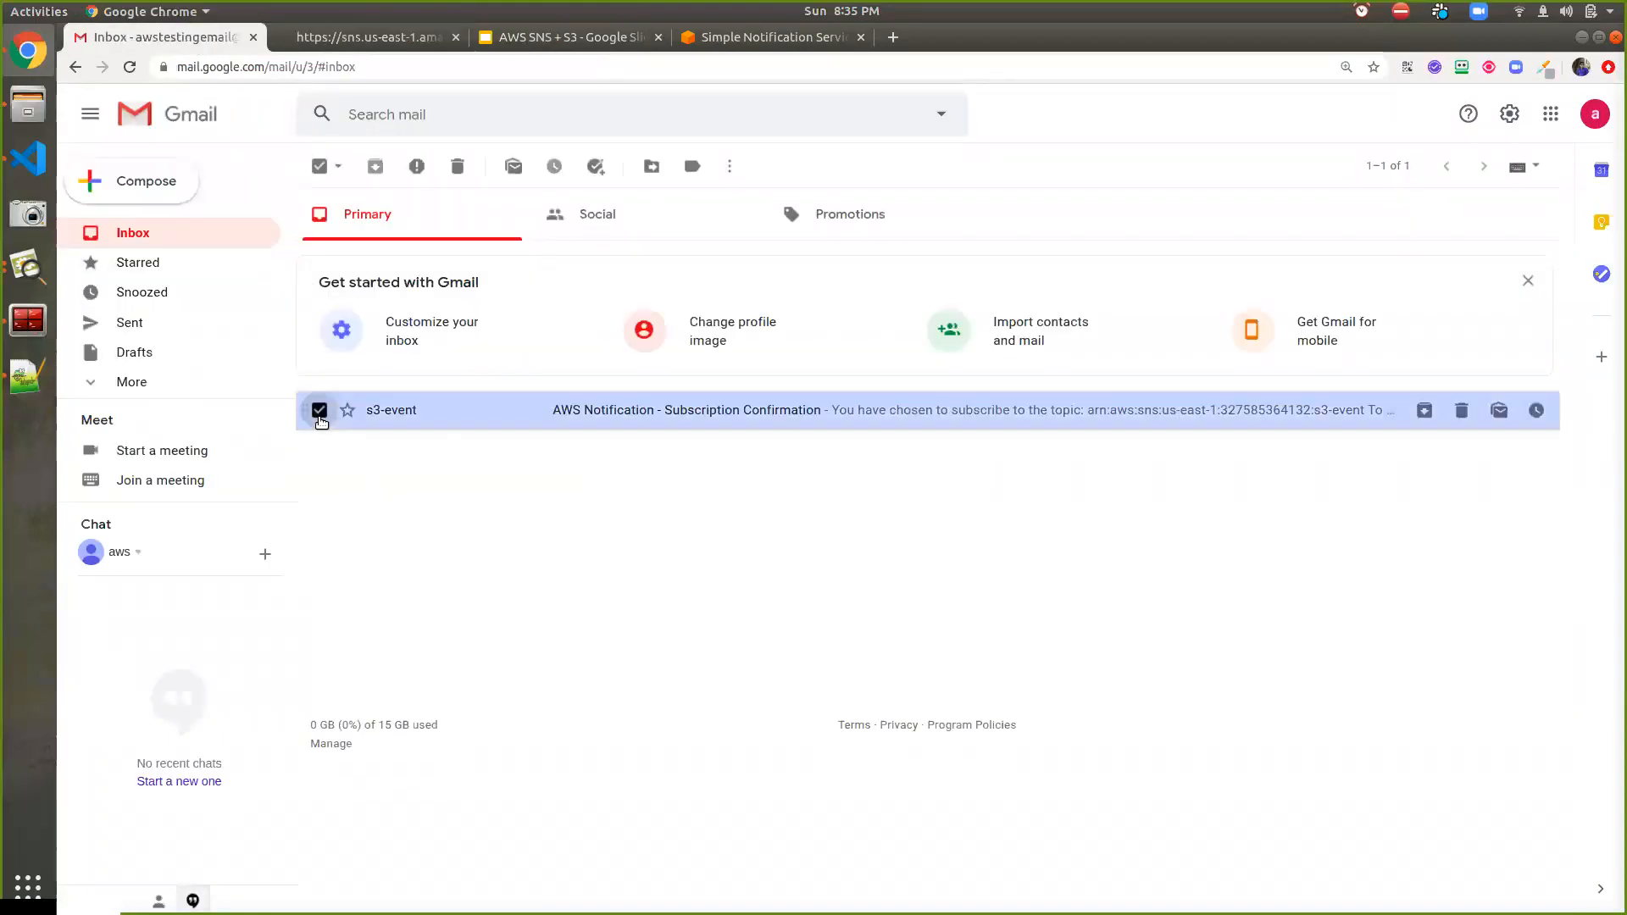
left_click(456, 166)
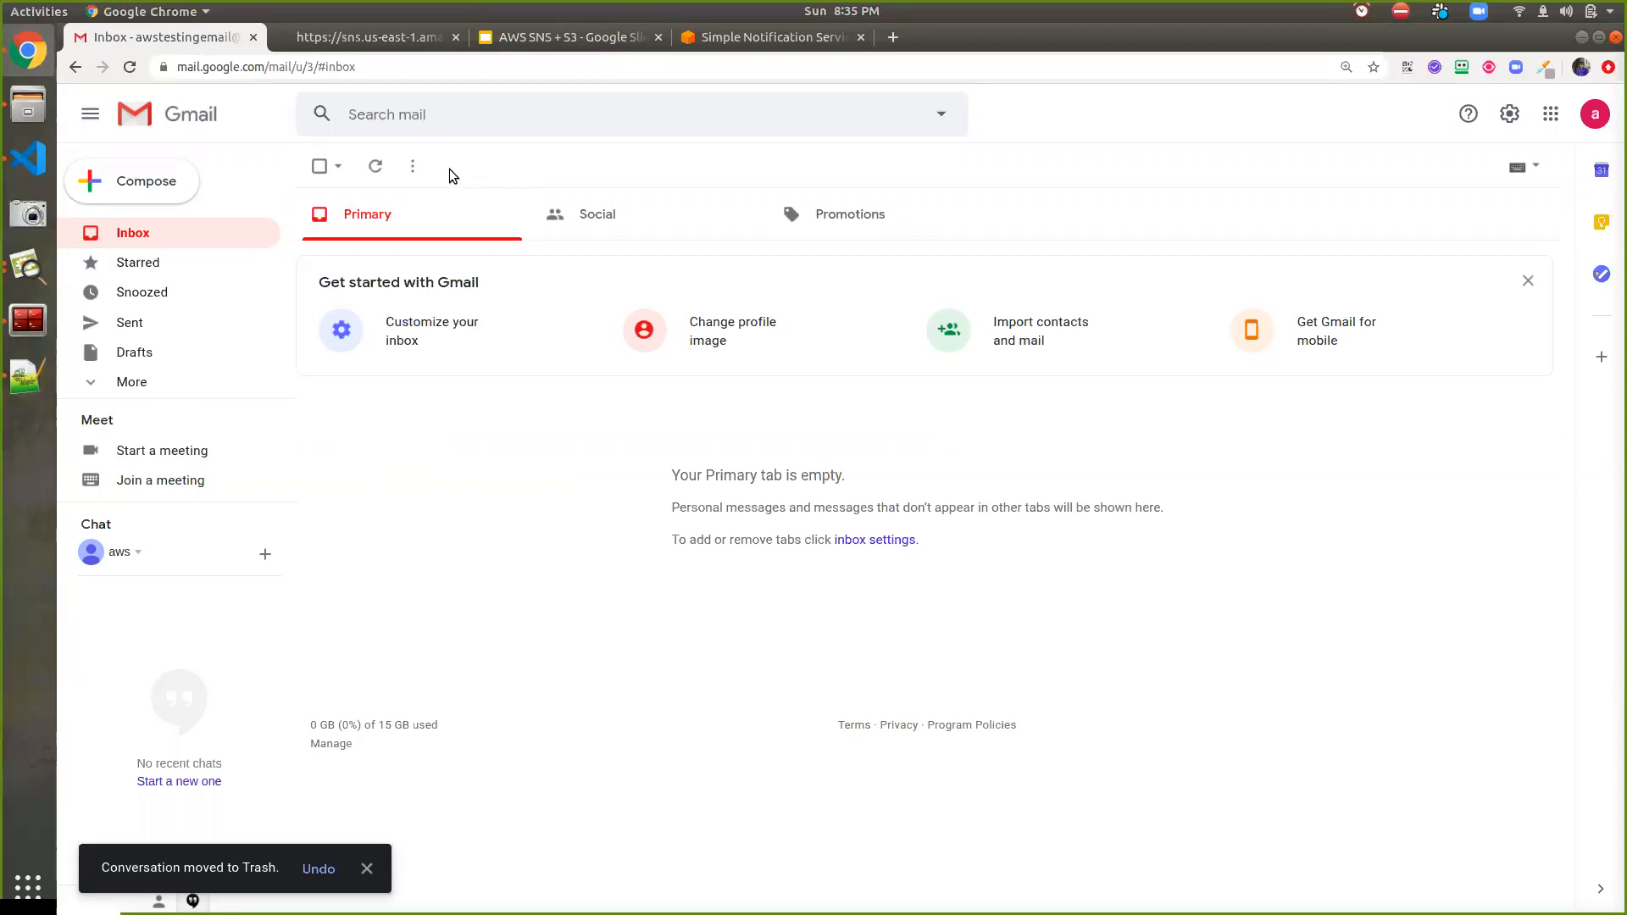
left_click(425, 37)
left_click(455, 37)
left_click(582, 41)
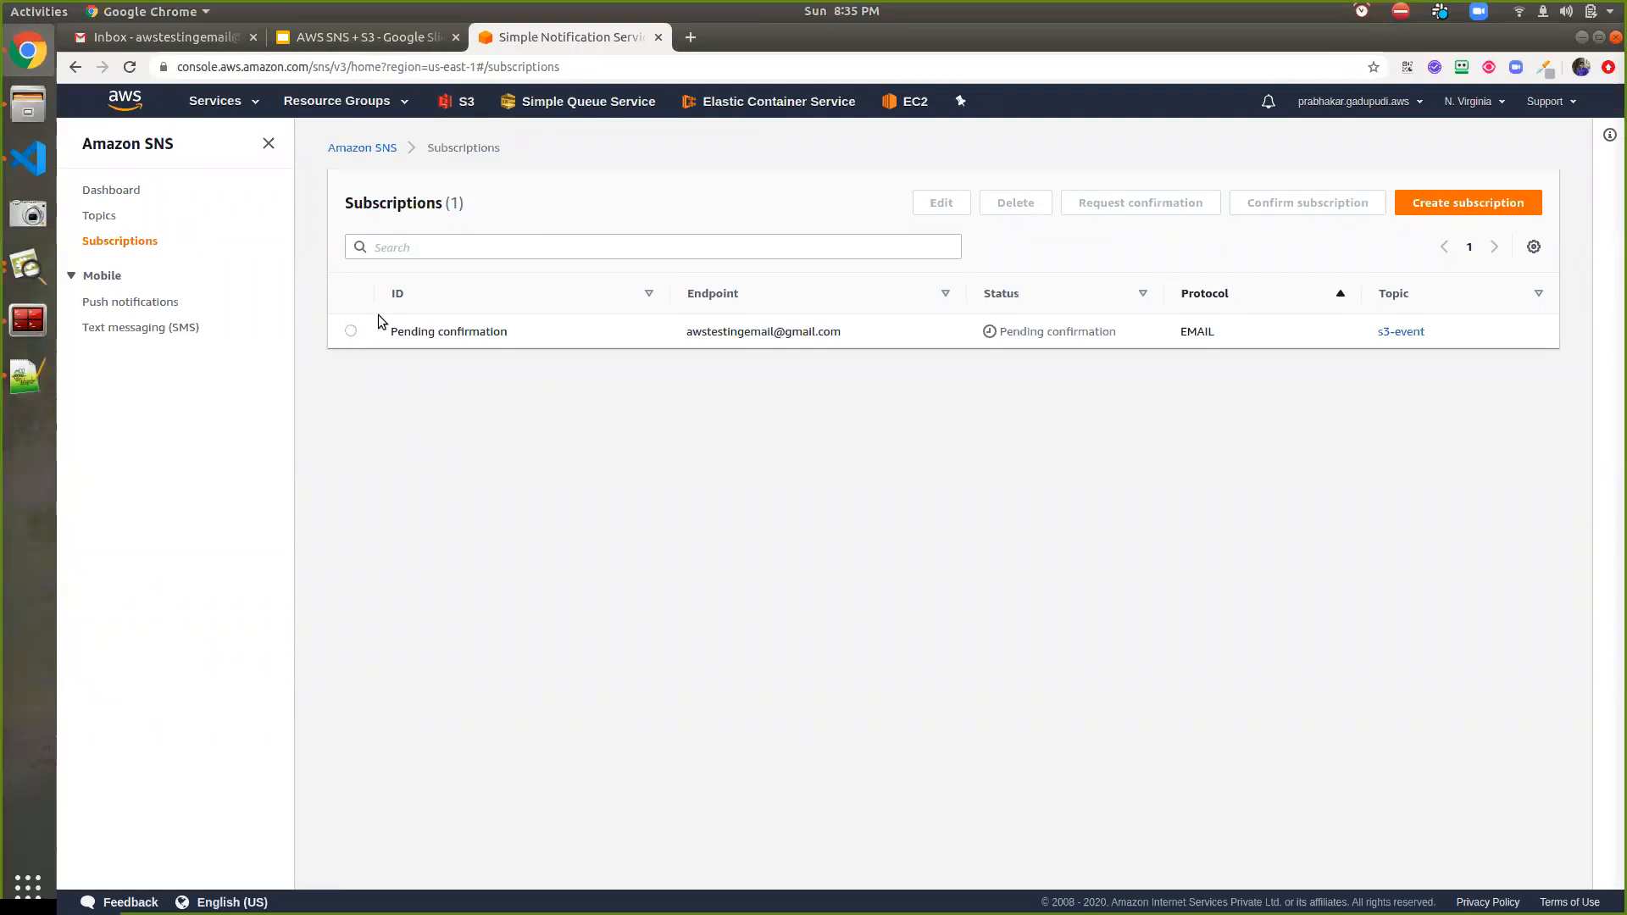
Go to S3 via a Services search for 's3' and open prabhakar-demo's Properties > Events settings
left_click(231, 105)
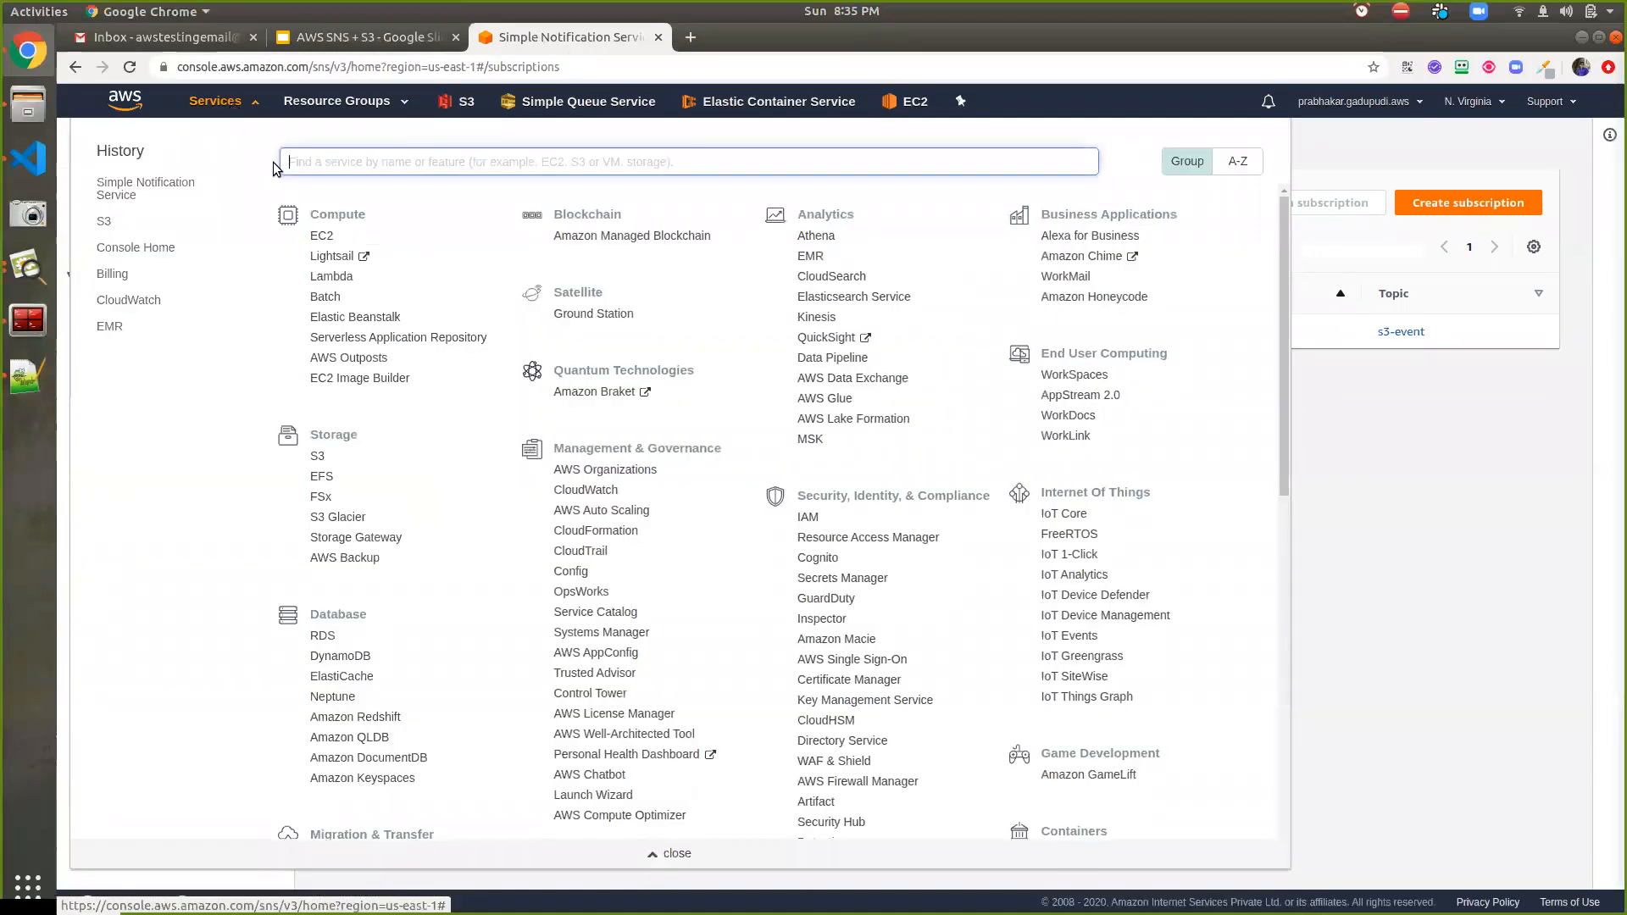
type("s3")
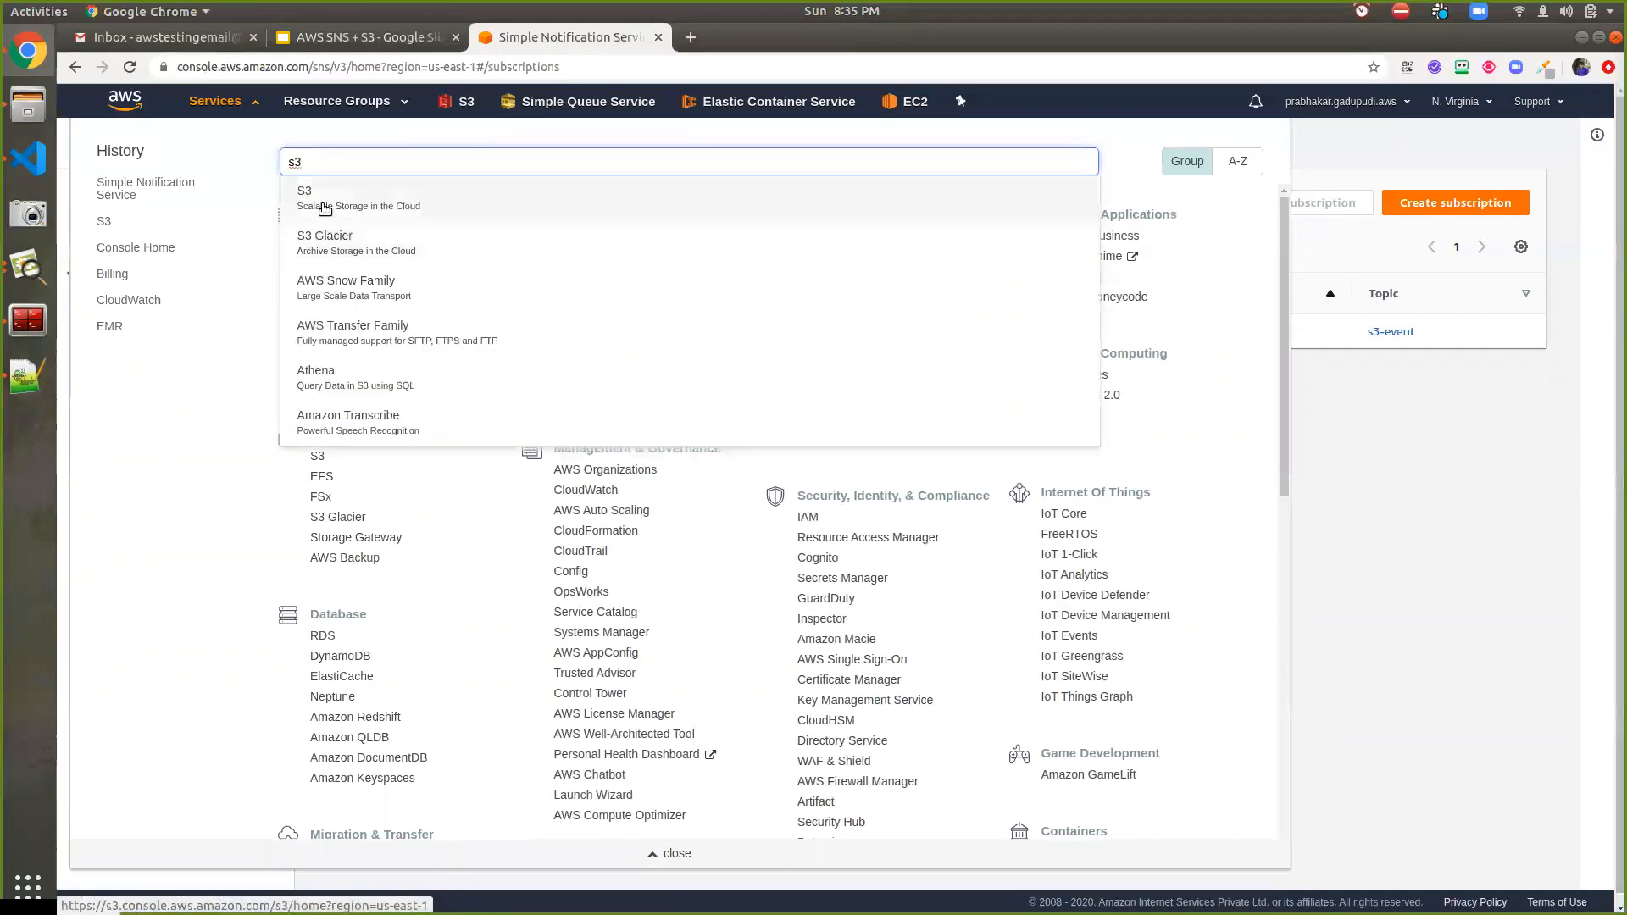
left_click(297, 193)
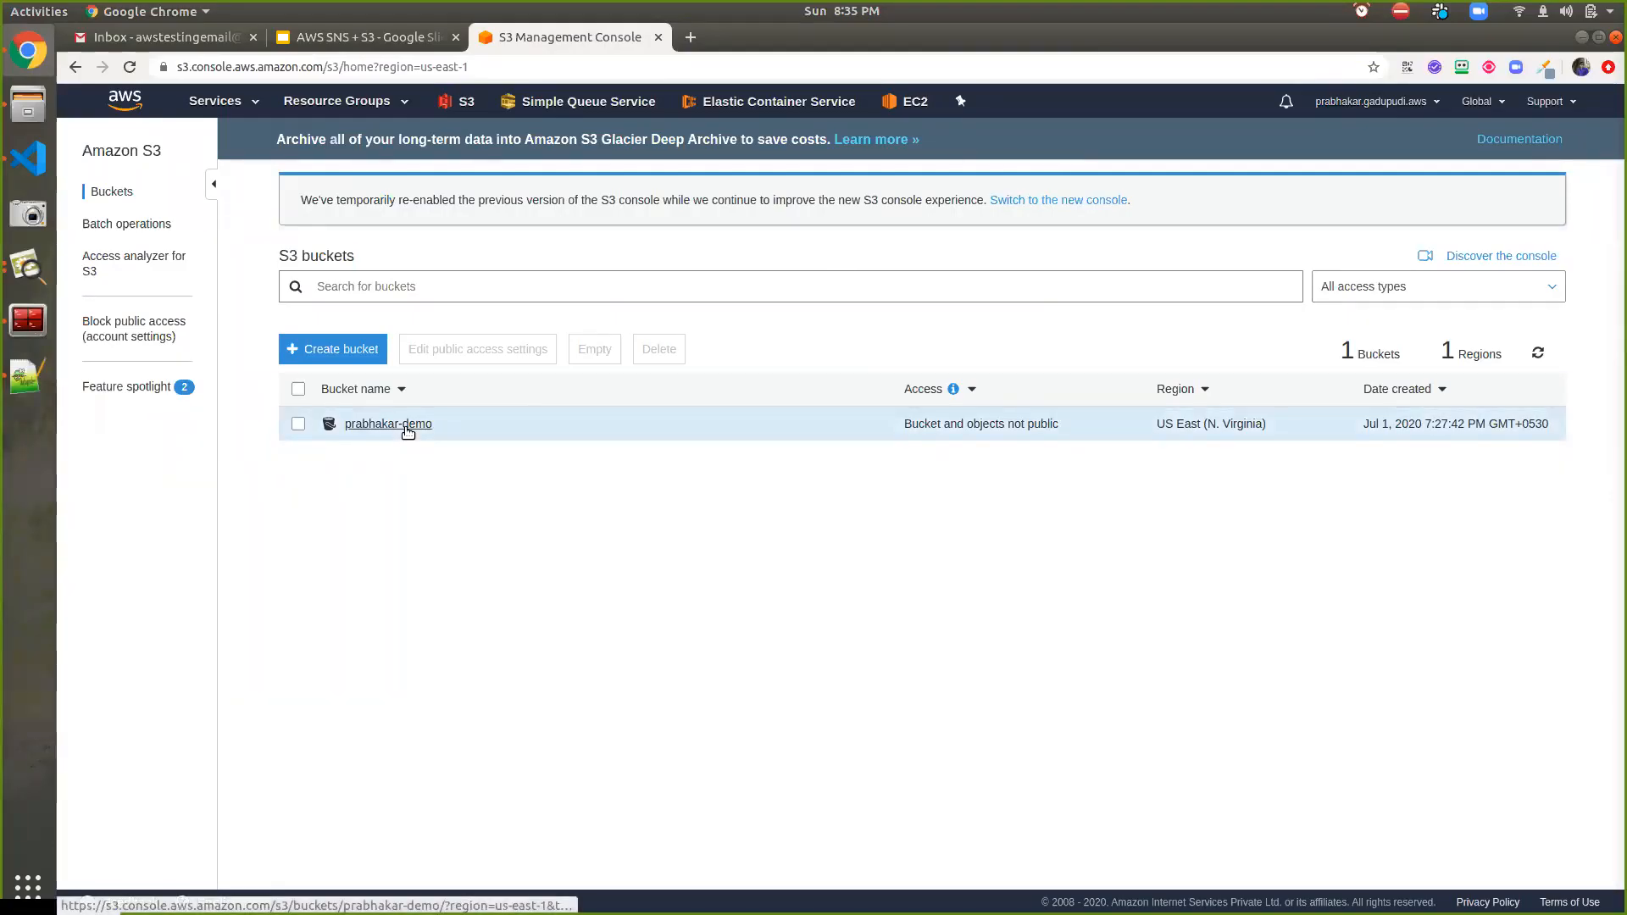
left_click(407, 426)
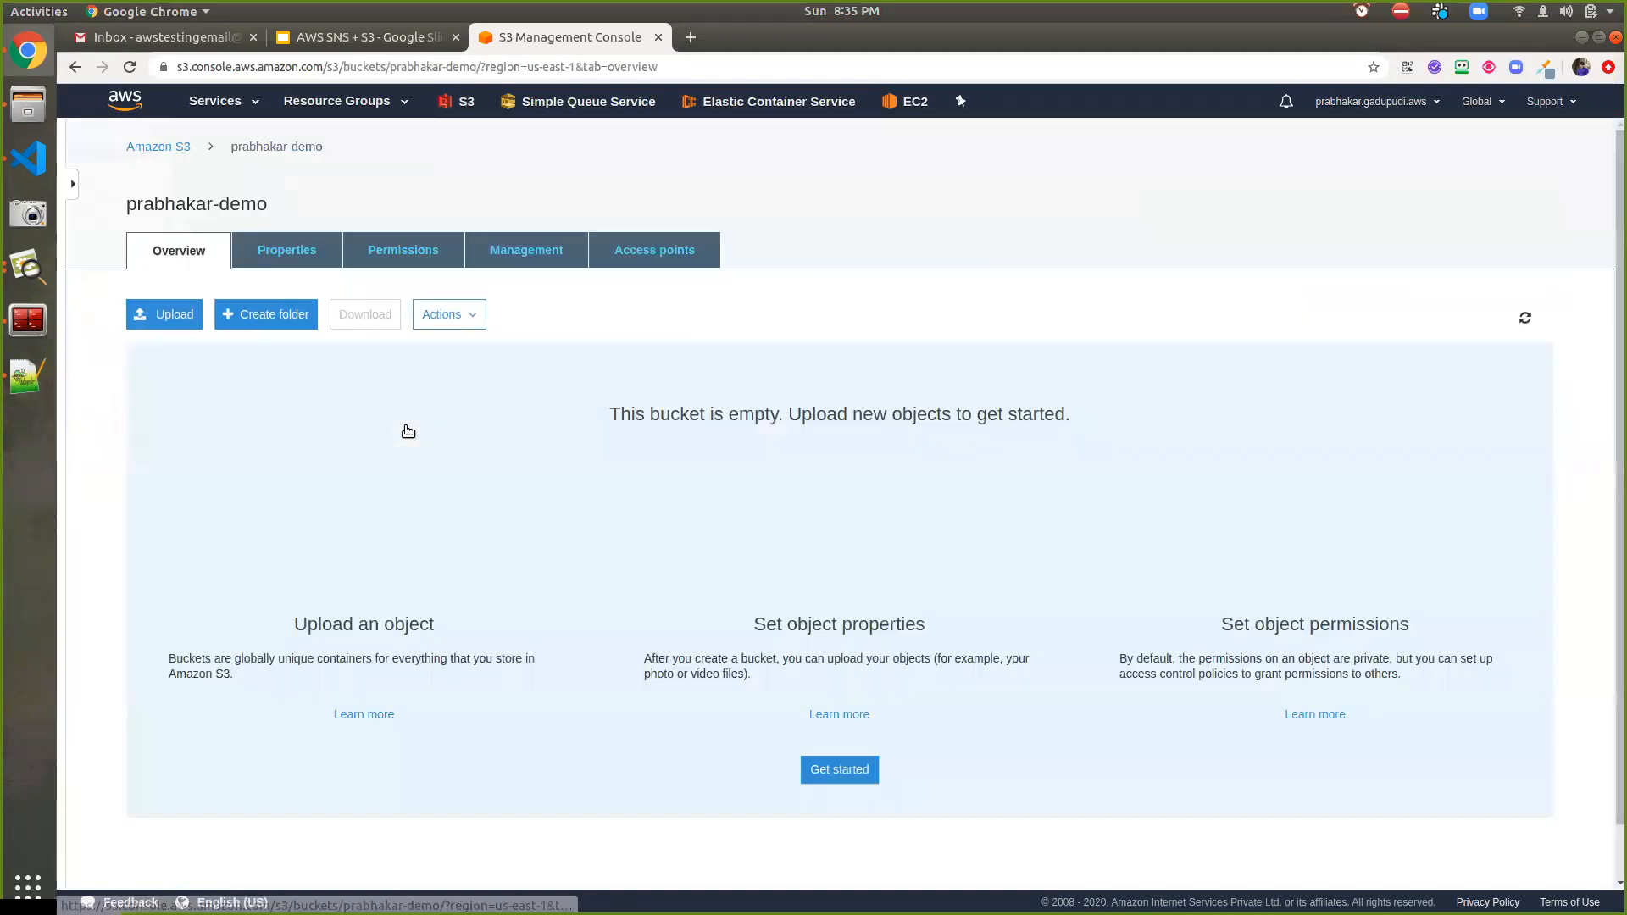
left_click(290, 258)
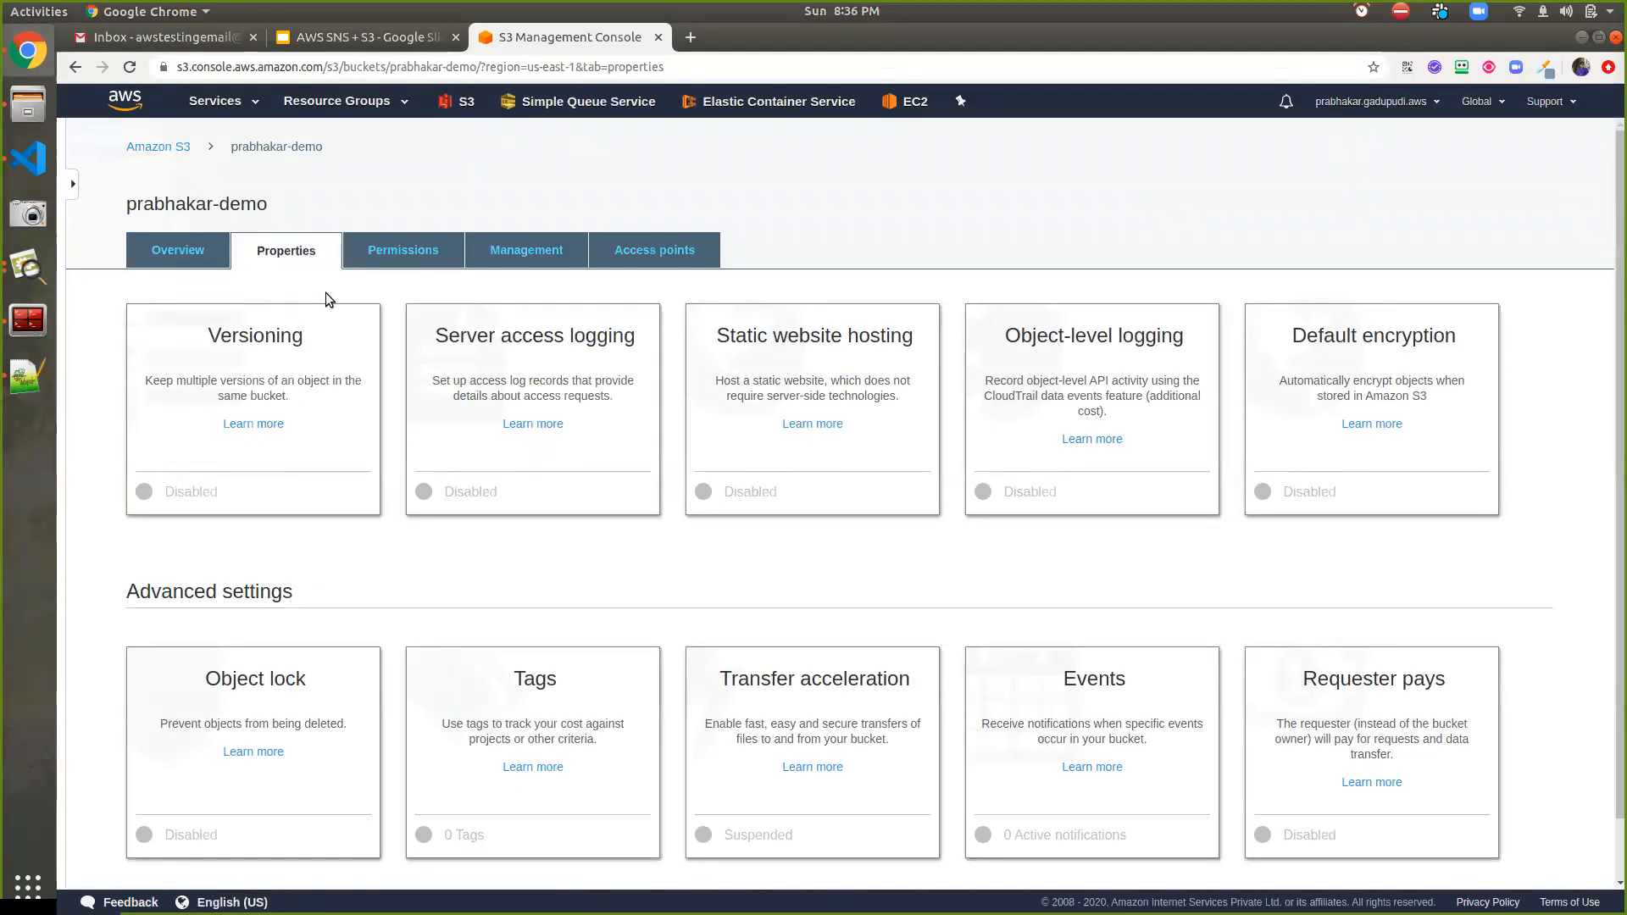
left_click(1143, 729)
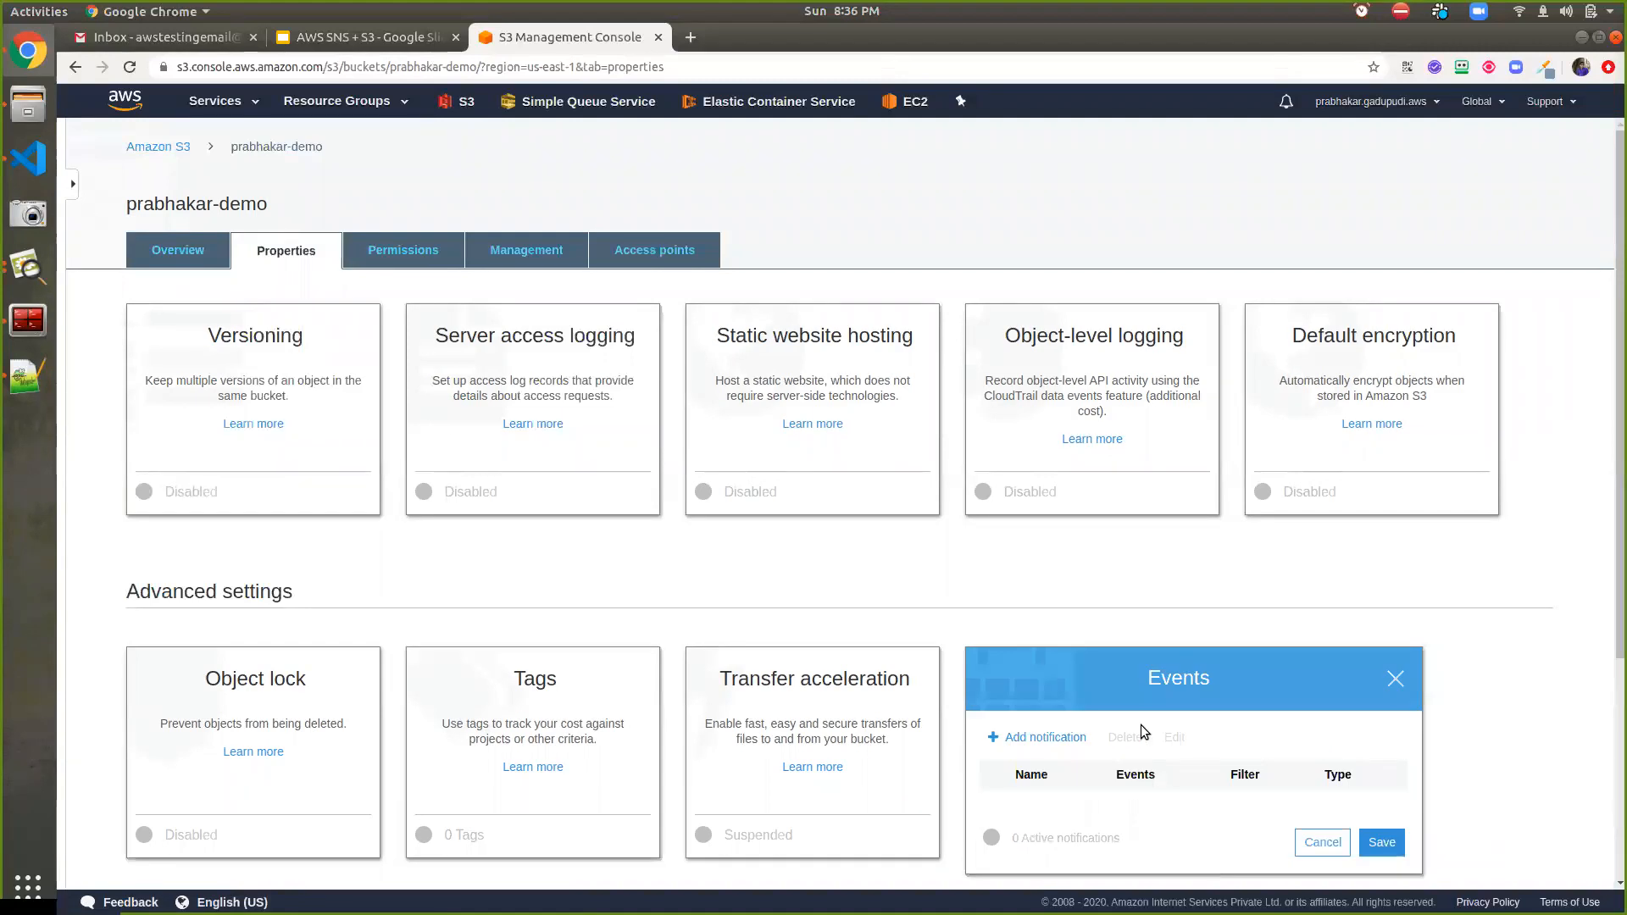
Add a notification named s3-bucket-event with All object create events and All object delete events checked
scroll(1140, 724, "down", 2)
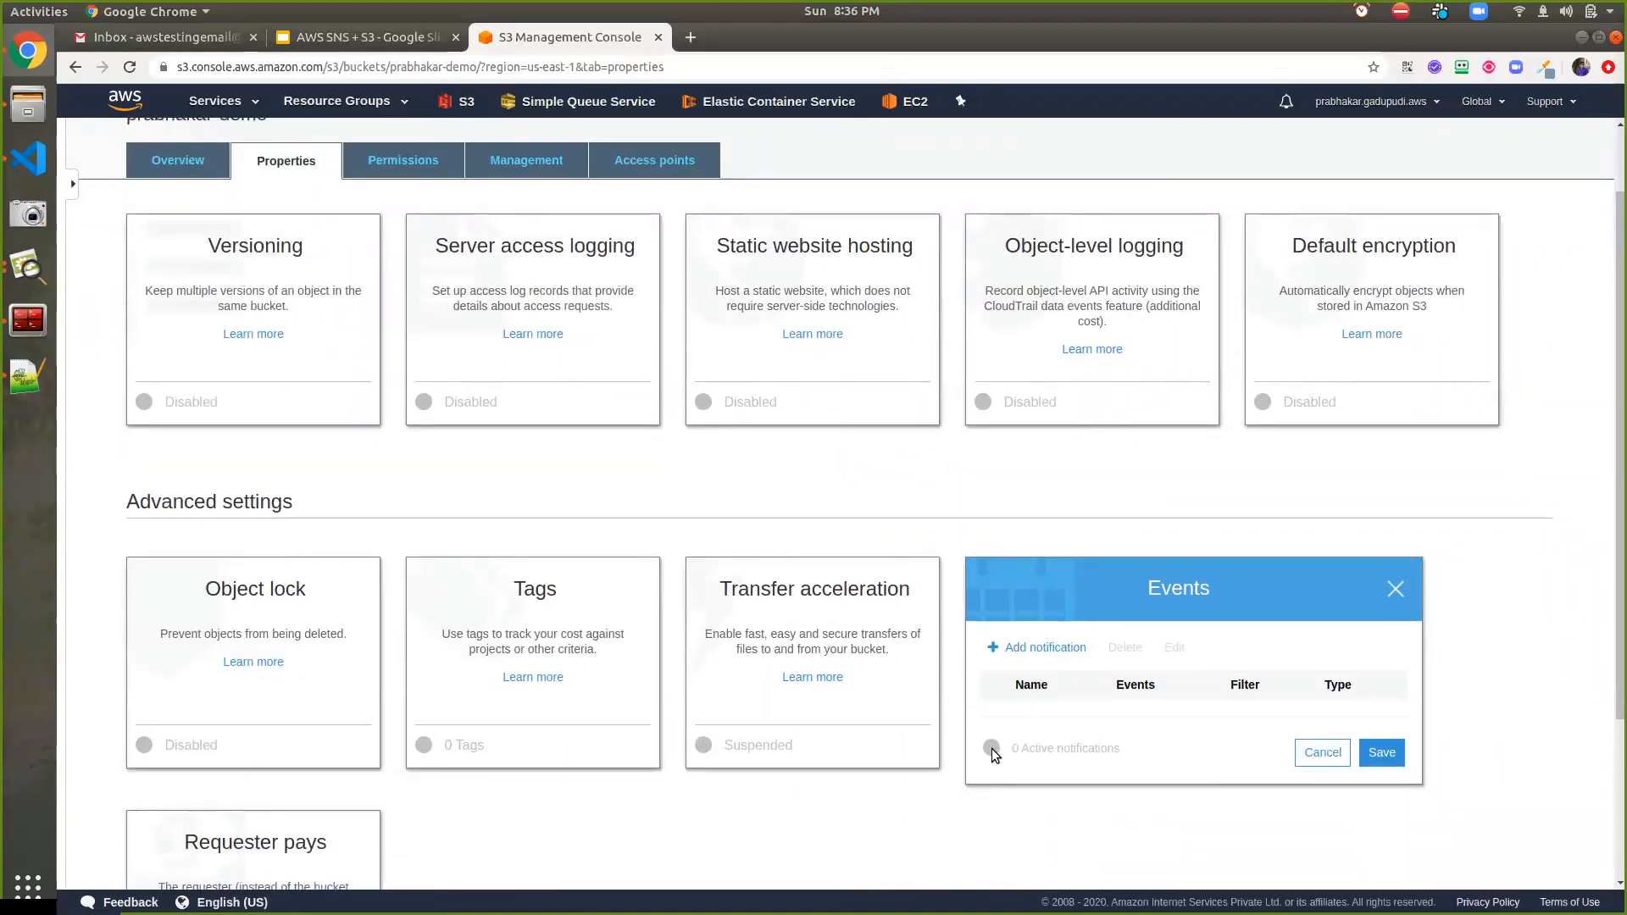
left_click(1034, 649)
scroll(1027, 689, "down", 3)
left_click(1054, 516)
type("s3-bucket-event")
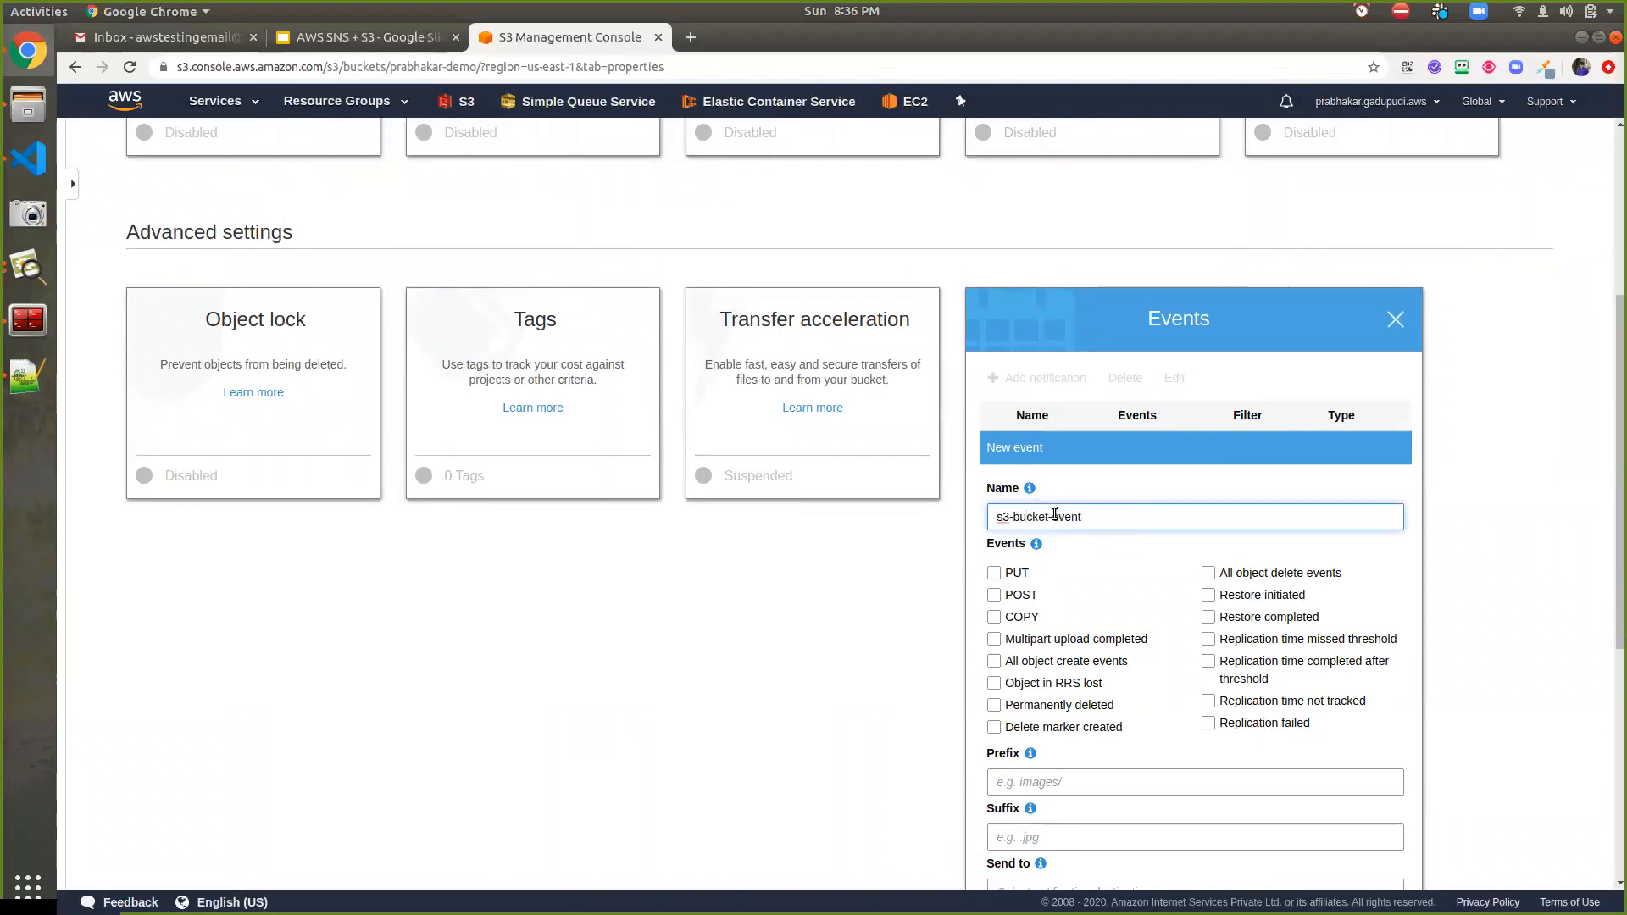
scroll(1108, 577, "down", 1)
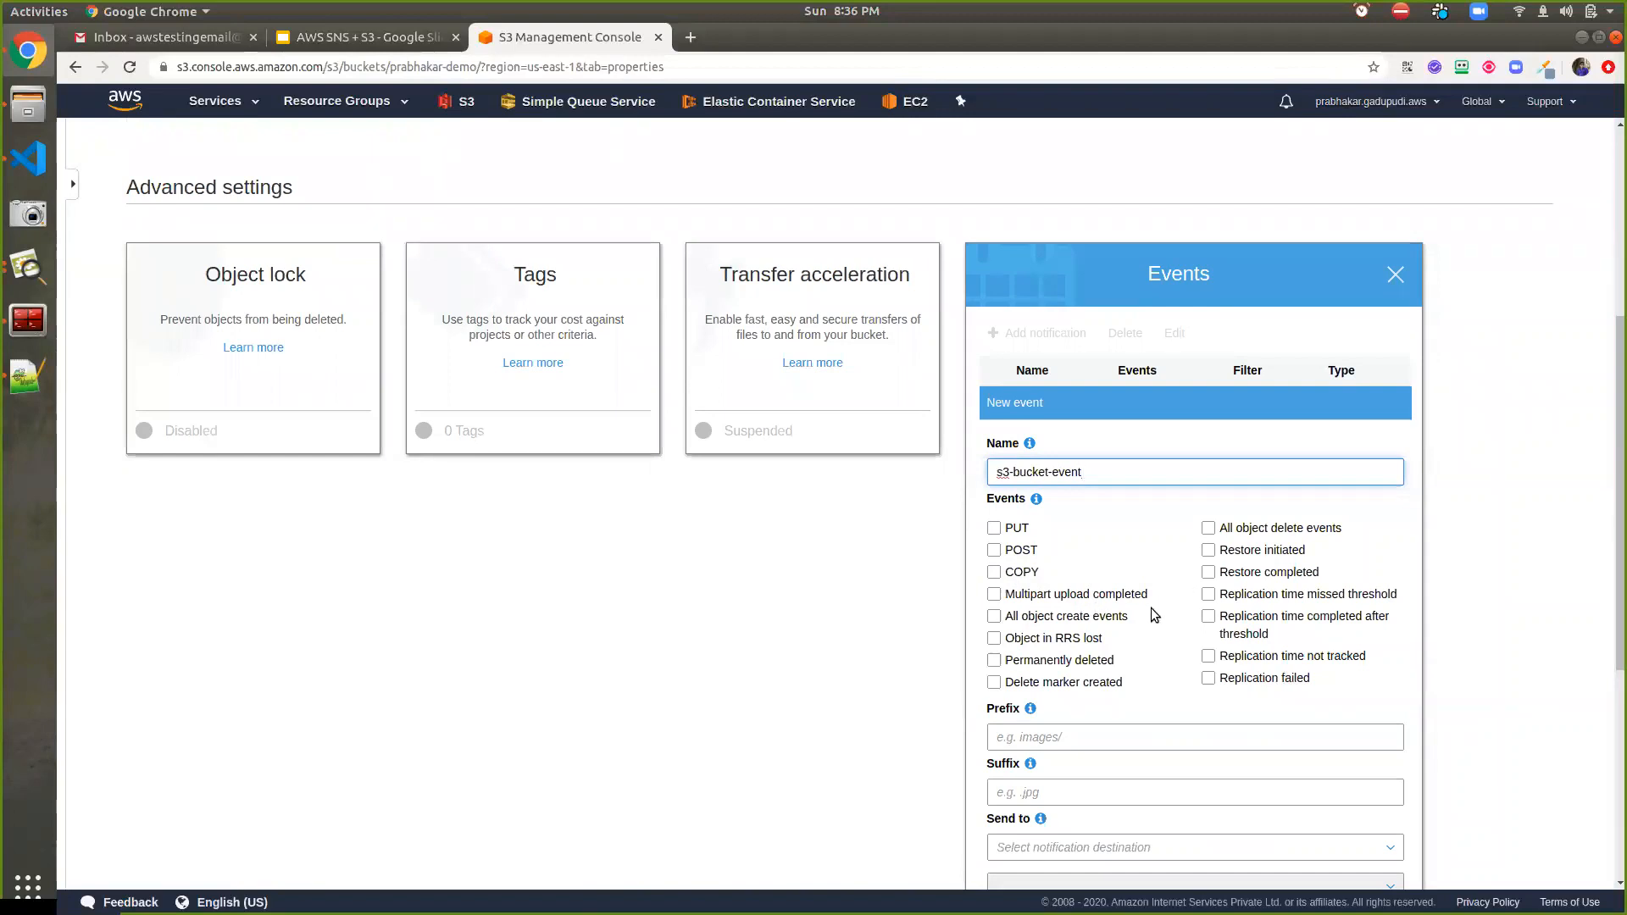
left_click(1074, 619)
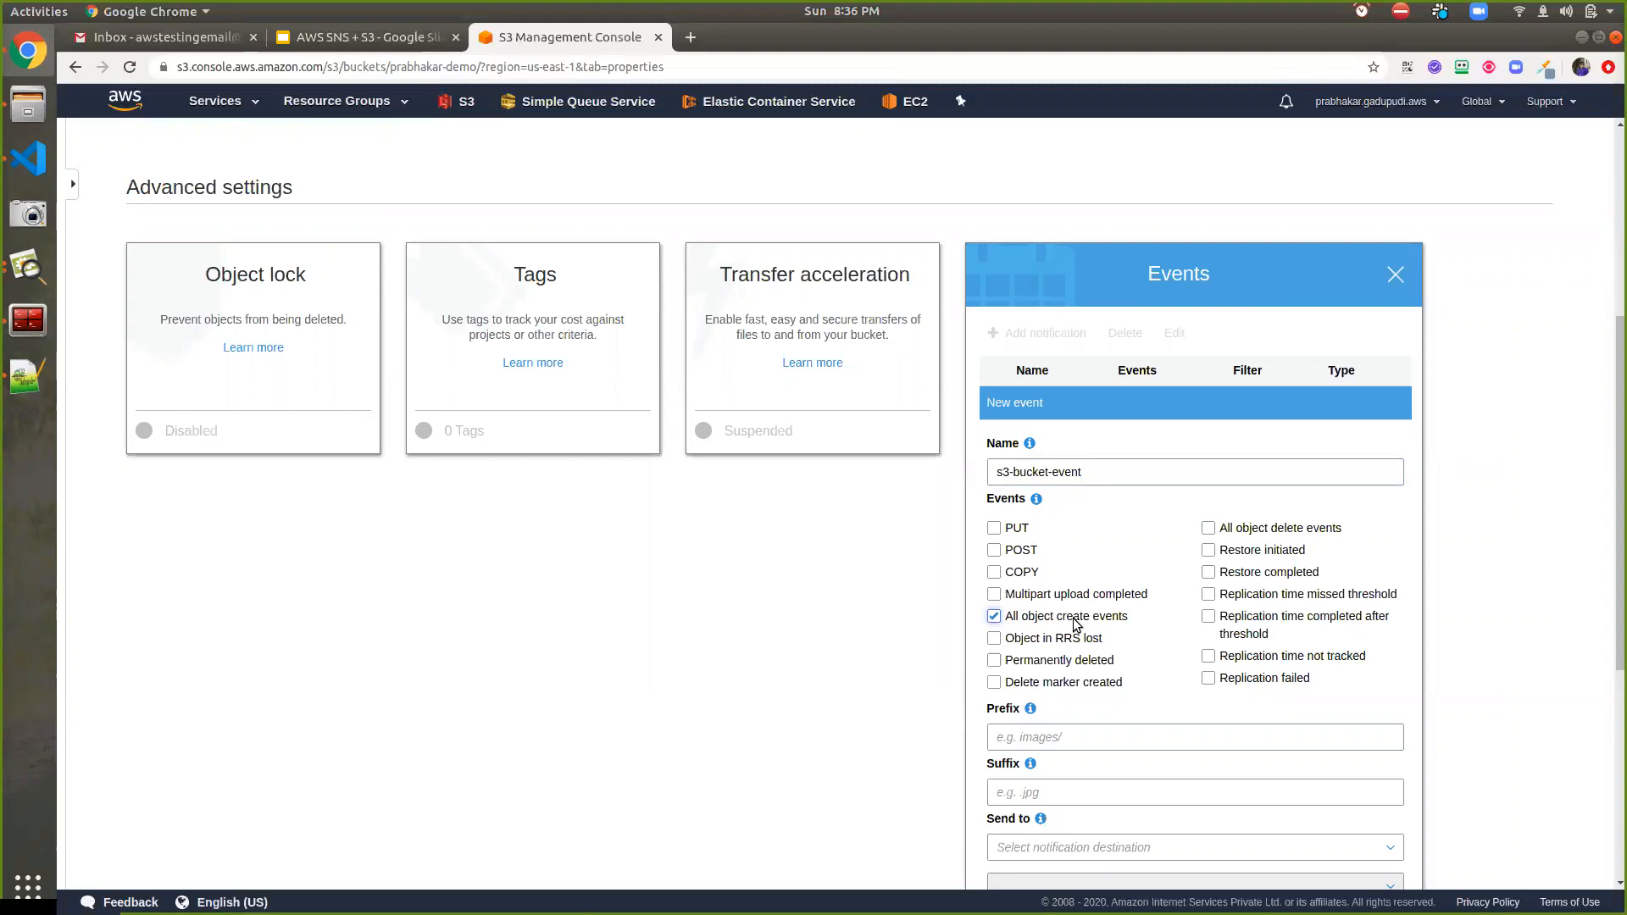
left_click(1245, 531)
scroll(1006, 515, "down", 2)
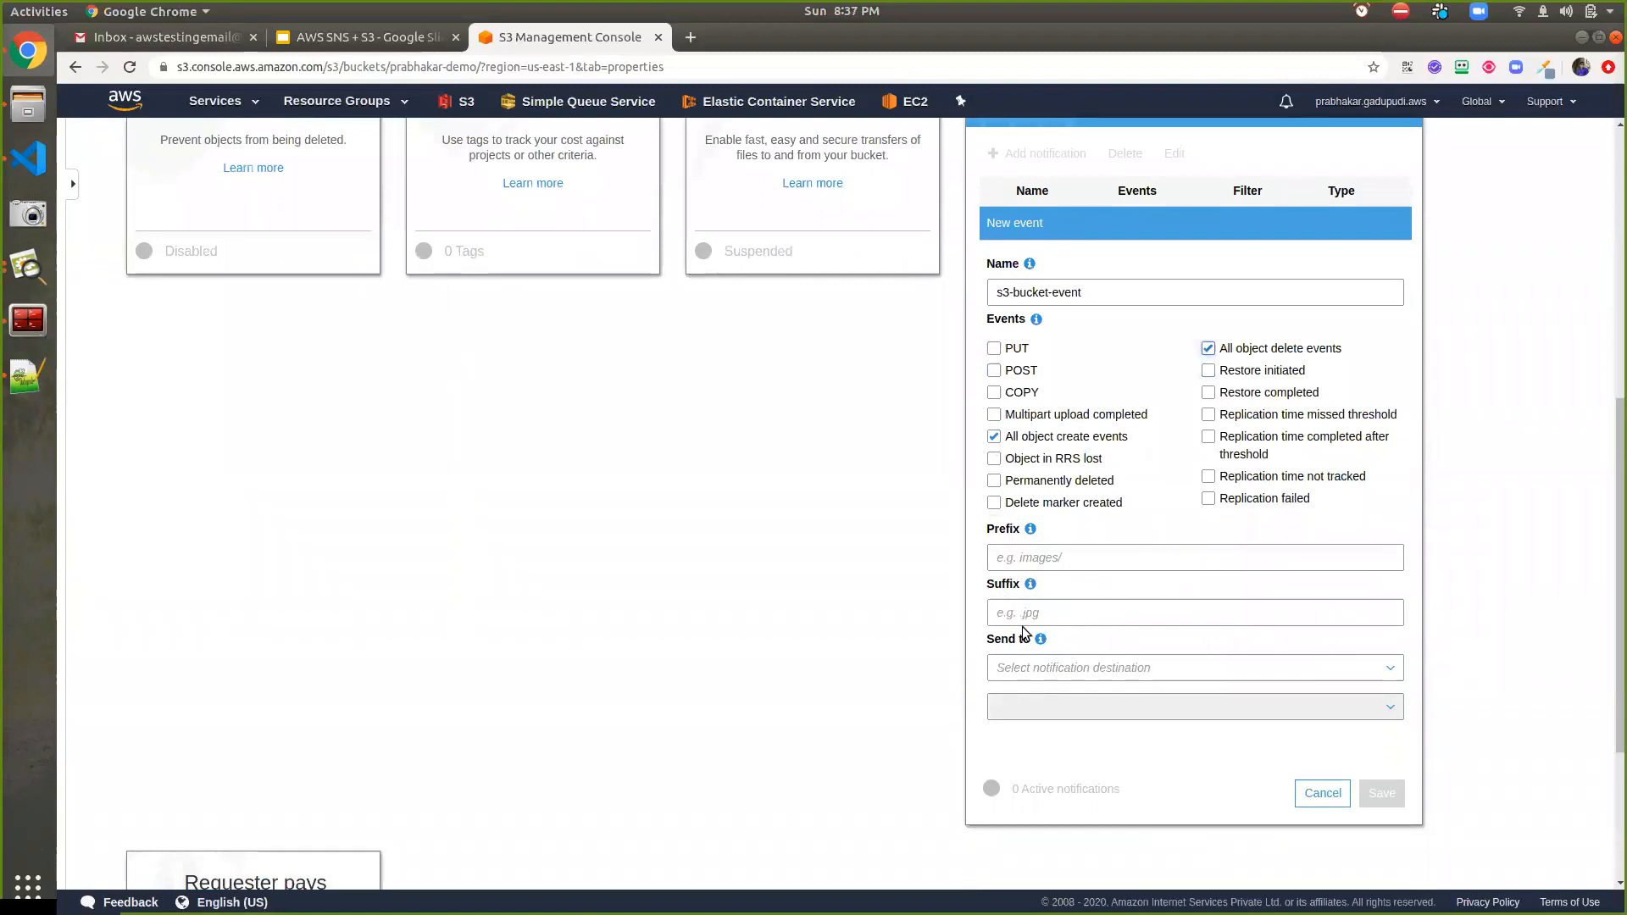
scroll(1022, 634, "down", 1)
left_click(1046, 568)
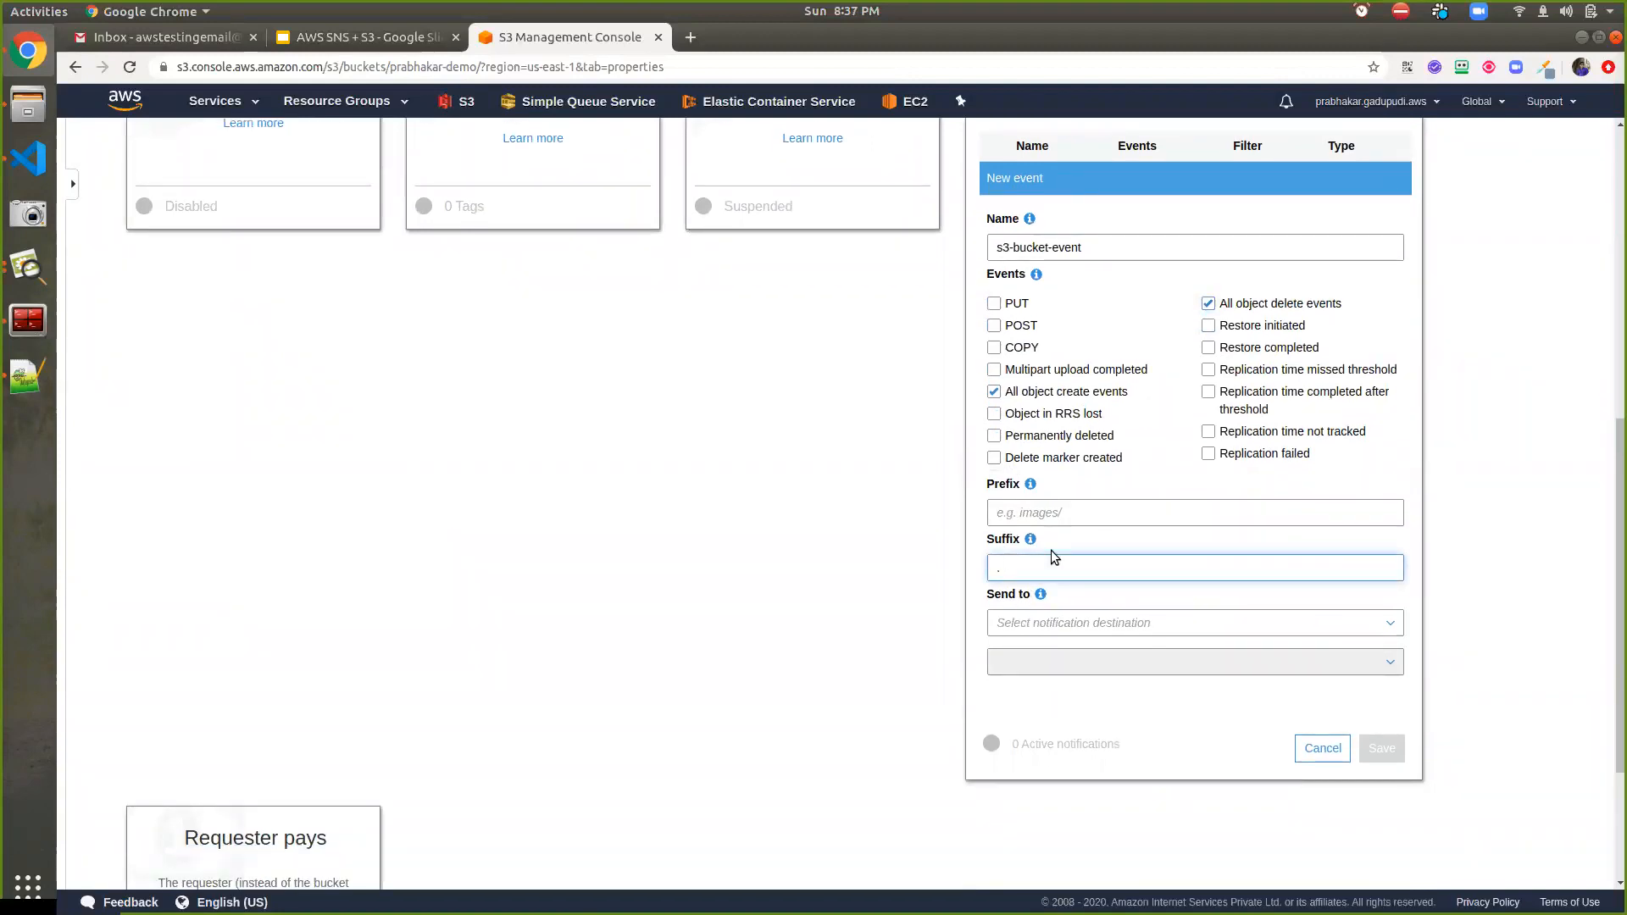
type(".xls")
left_click(1088, 515)
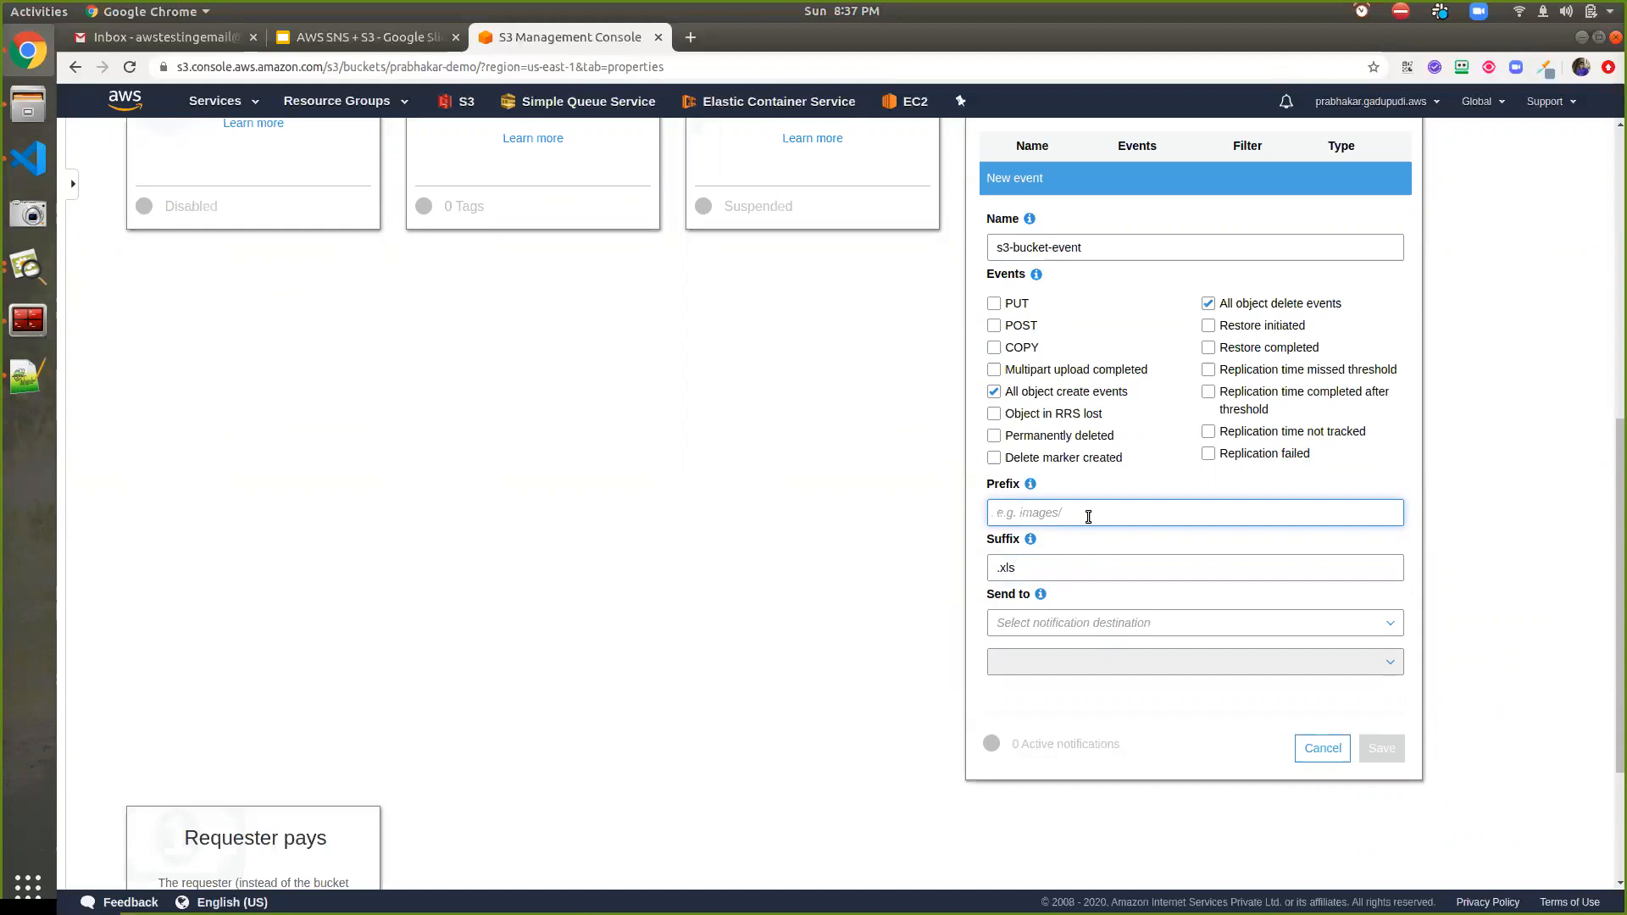
type("docs/")
left_click_drag(1047, 566, 980, 566)
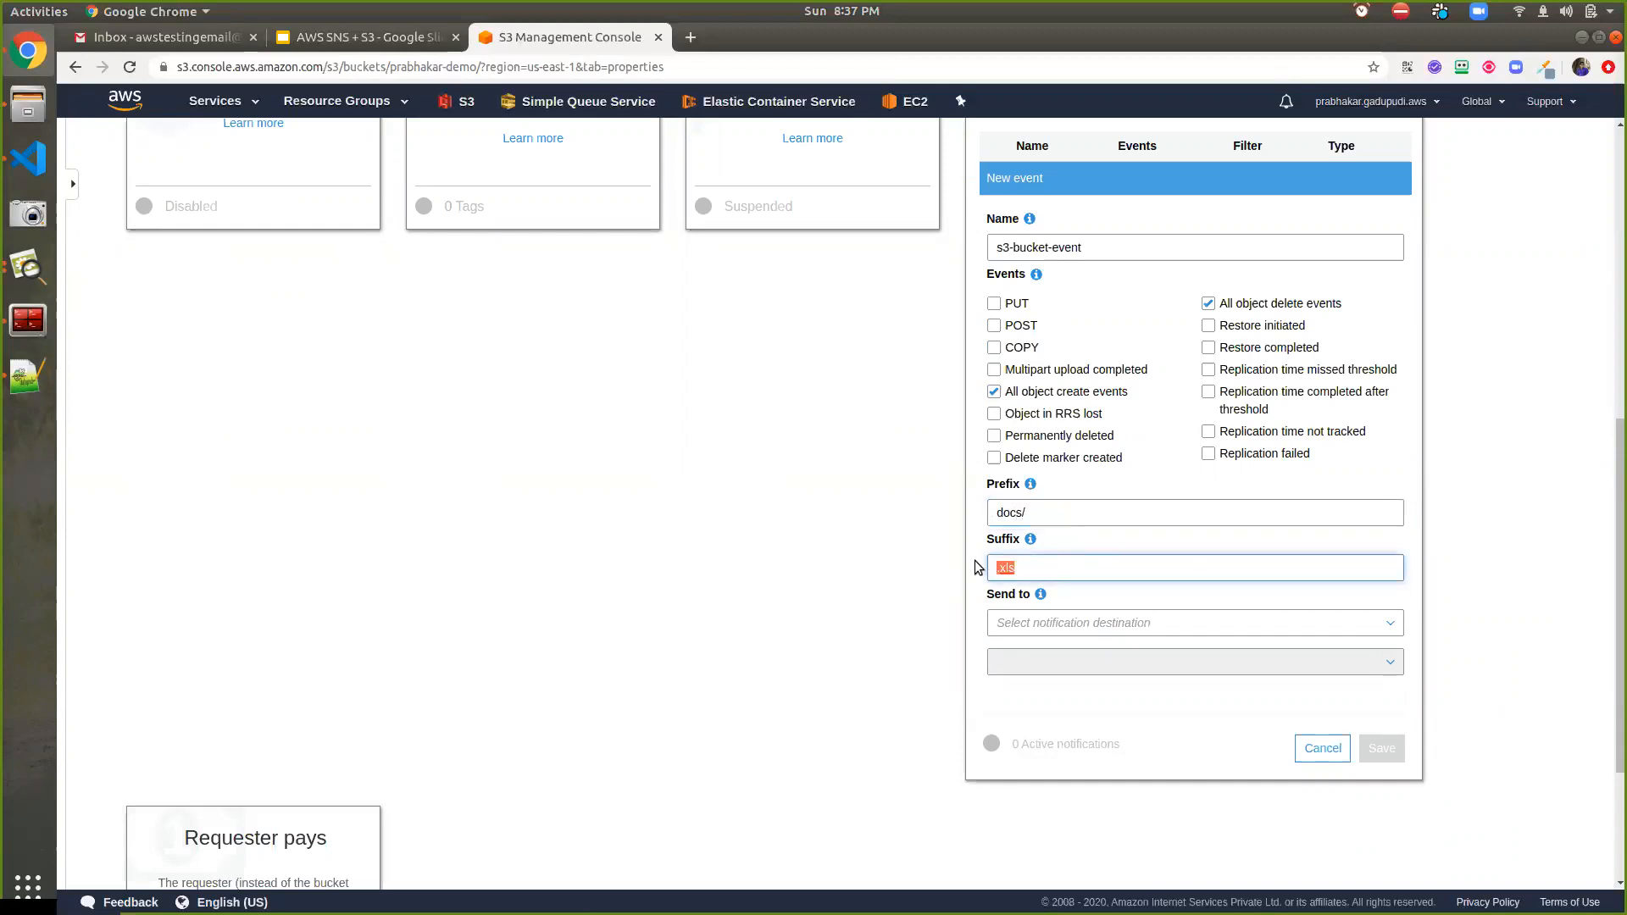
left_click_drag(1035, 514, 978, 503)
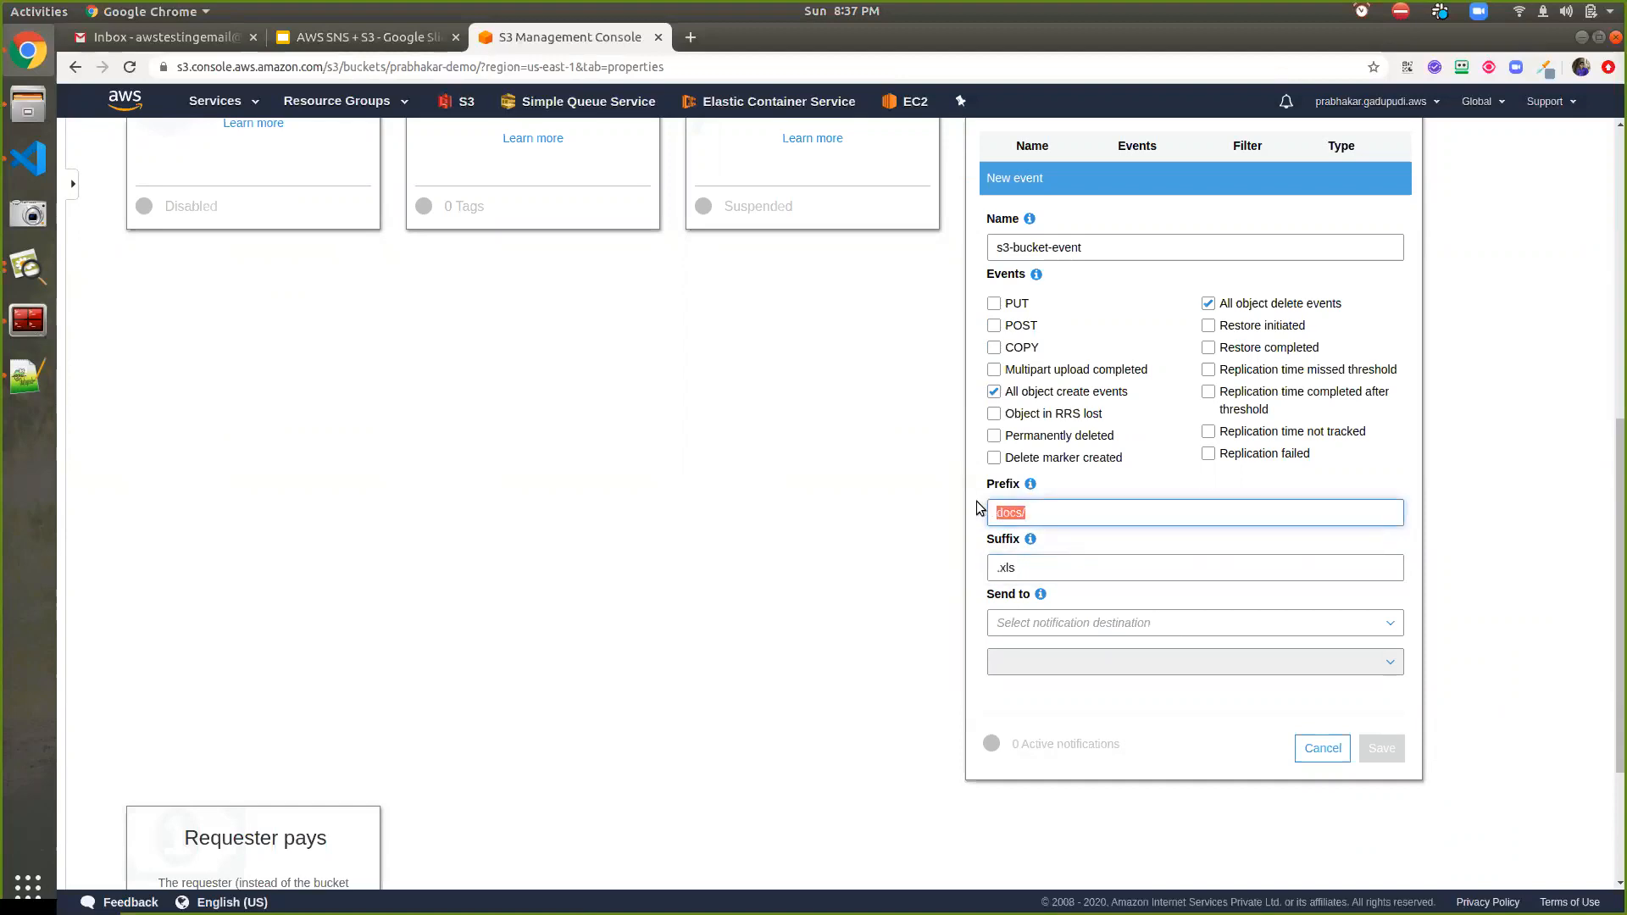
key("BackSpace")
key("Tab")
key("BackSpace")
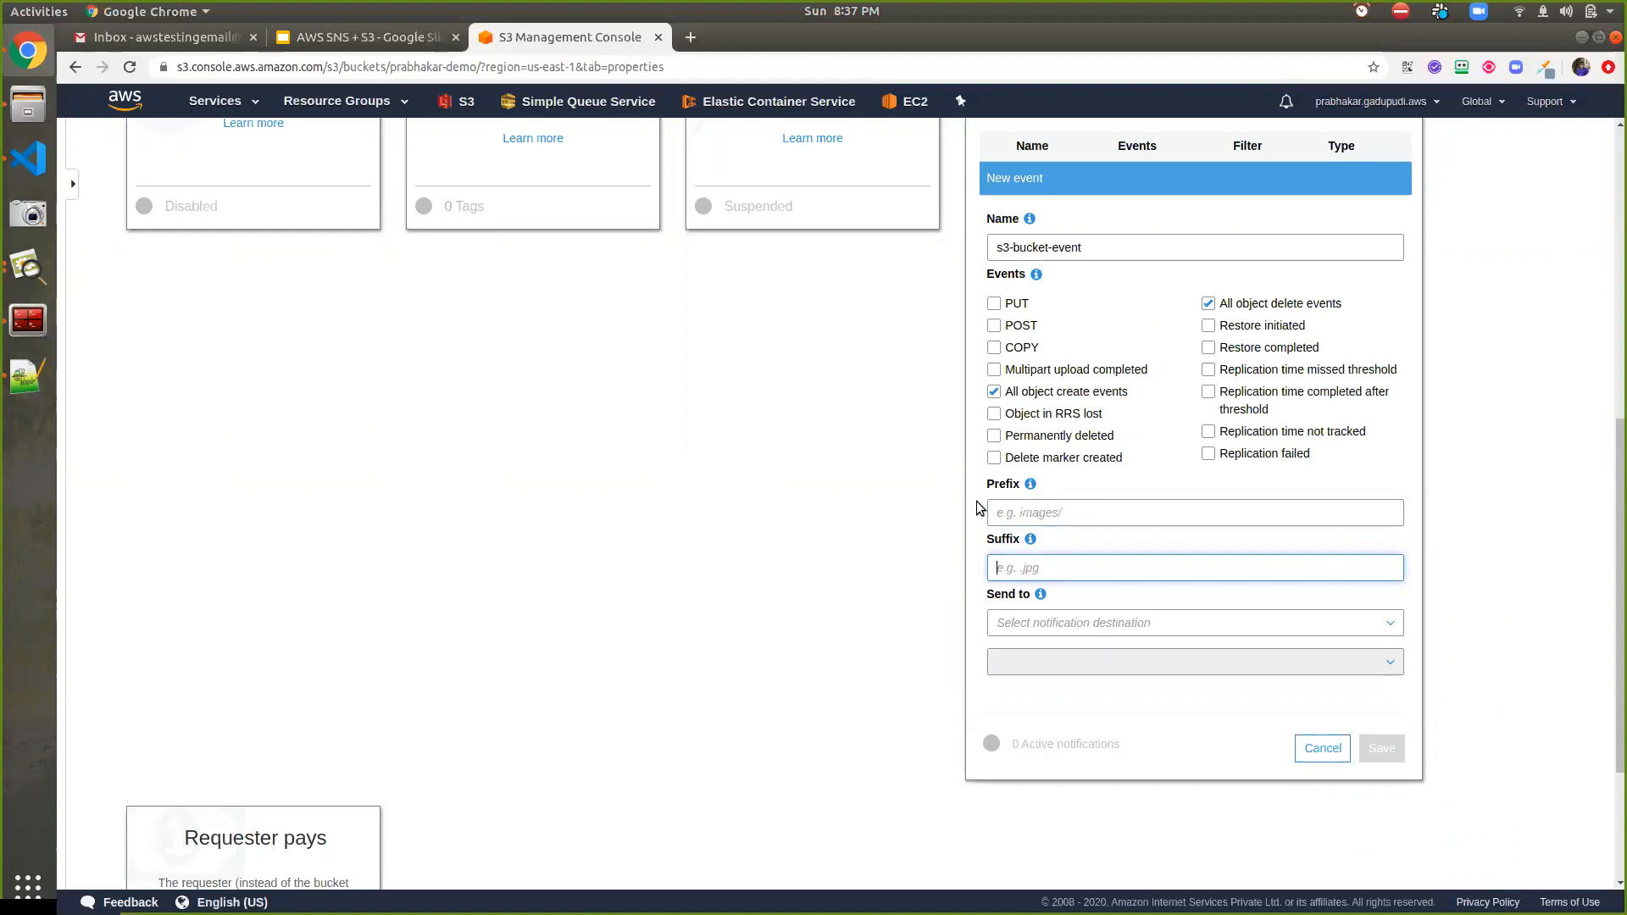
Send s3-bucket-event notifications to the SNS topic s3-event and save the notification
left_click(1049, 624)
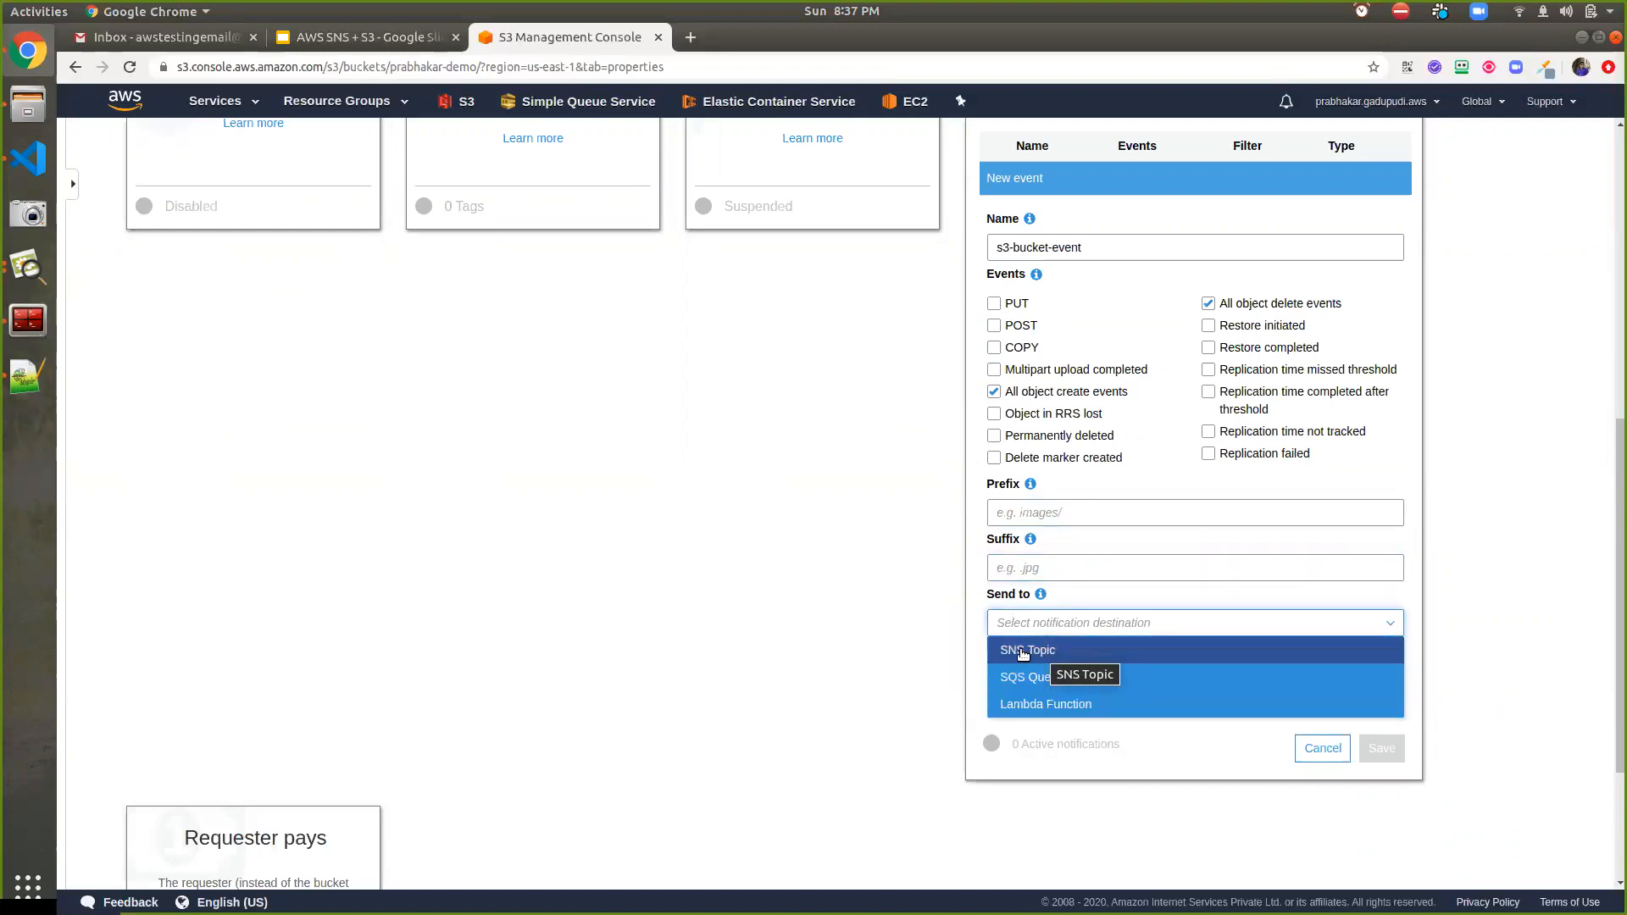
left_click(1022, 652)
left_click(1025, 682)
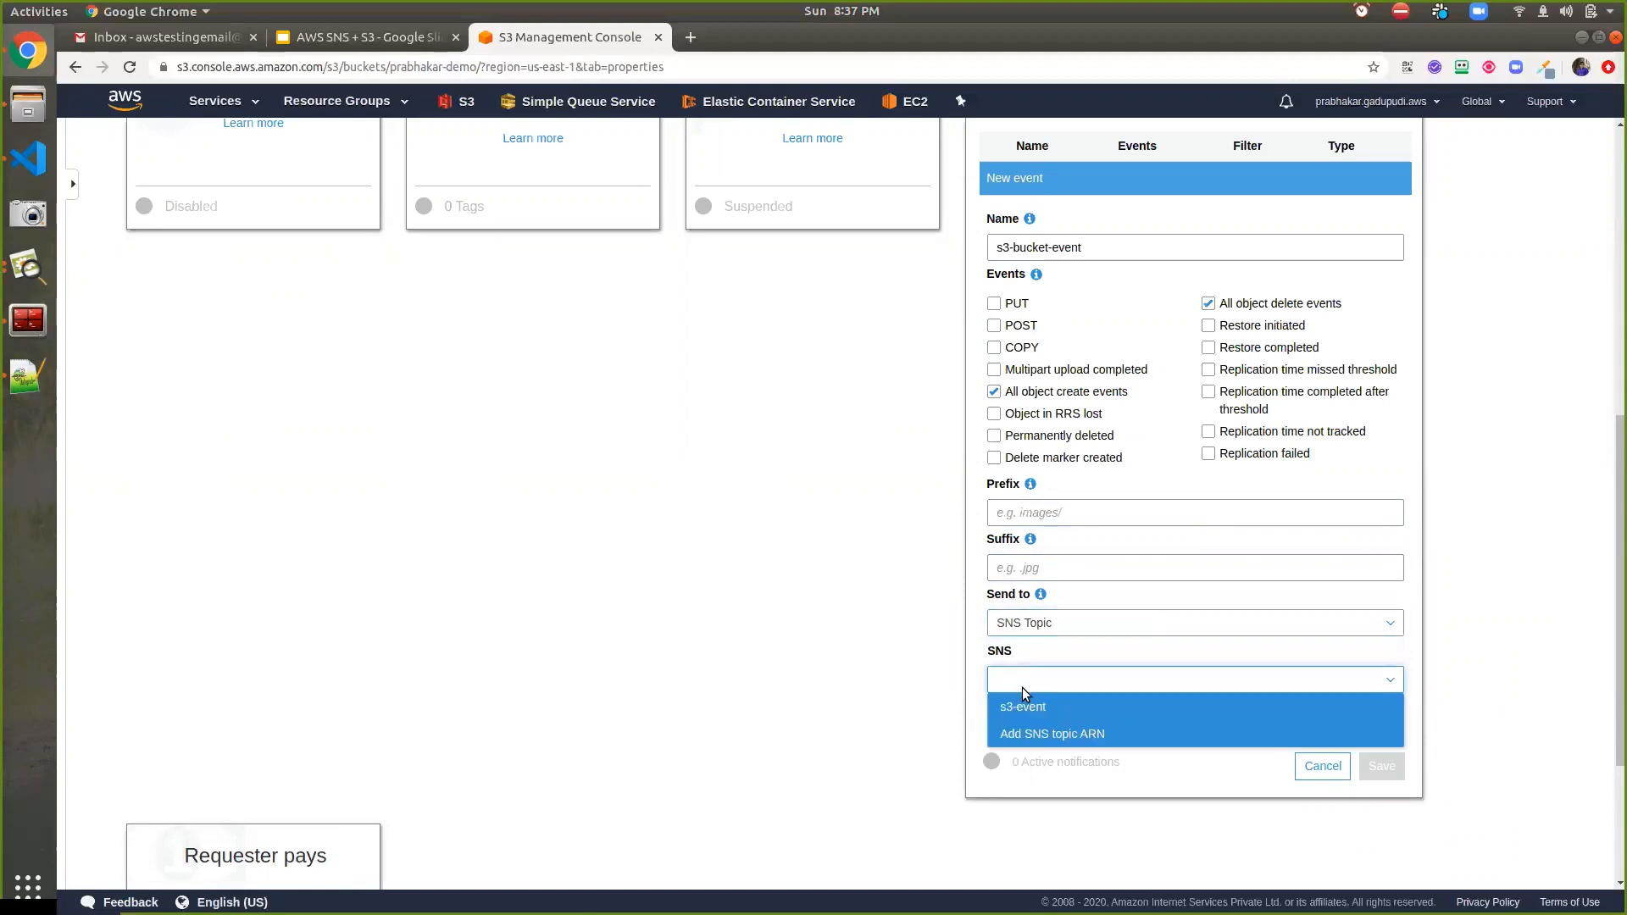
left_click(1023, 709)
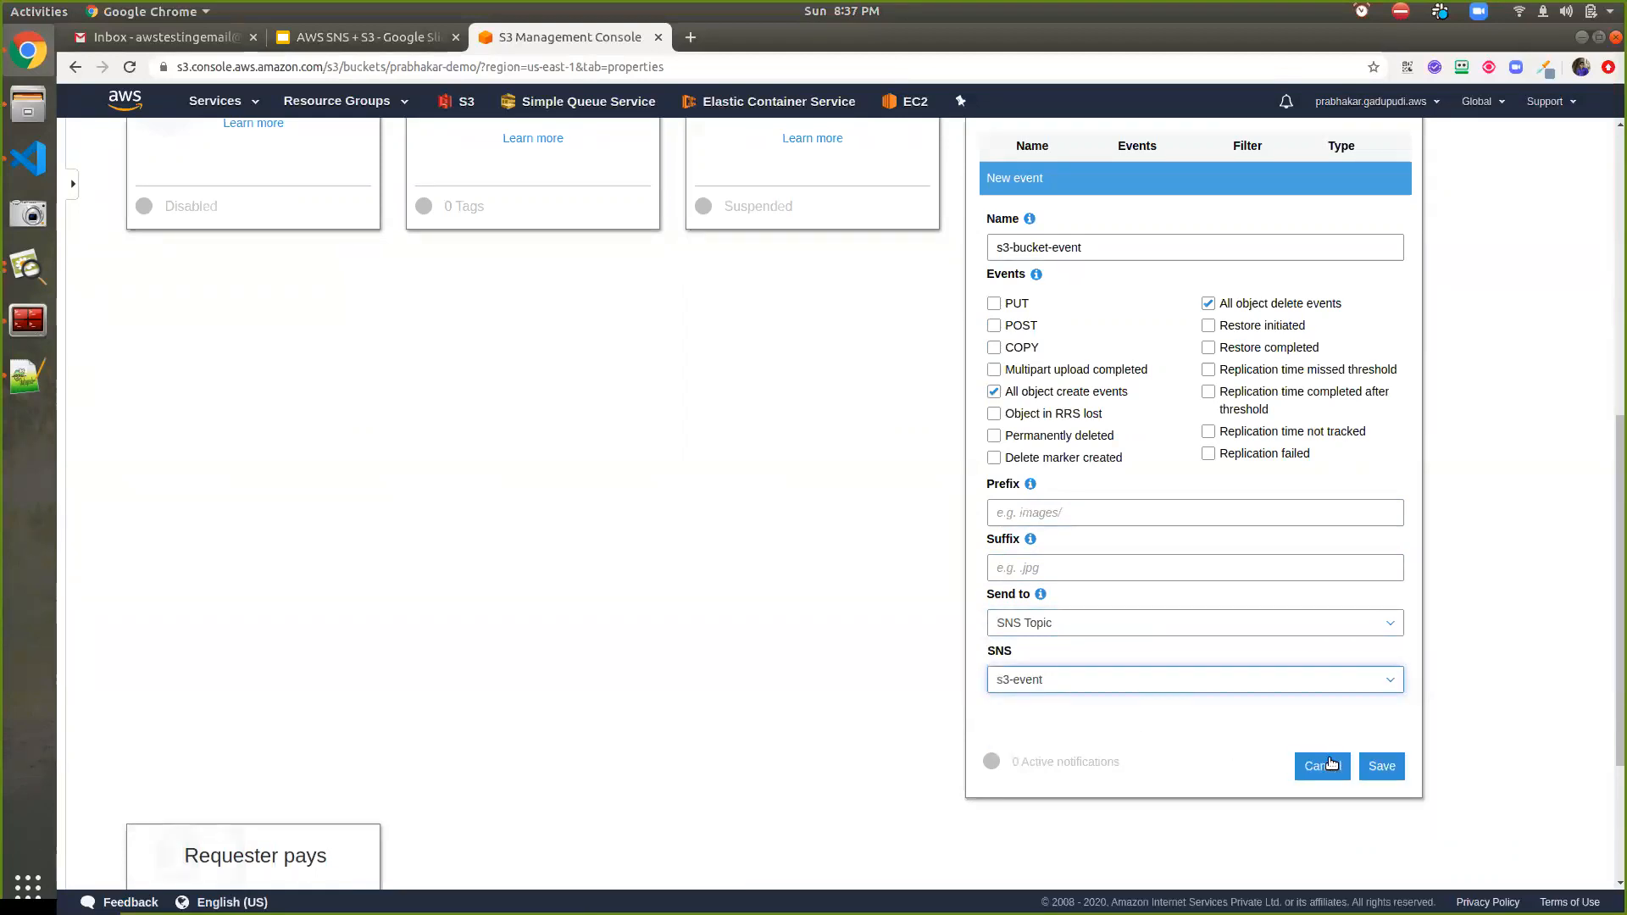
left_click(1377, 765)
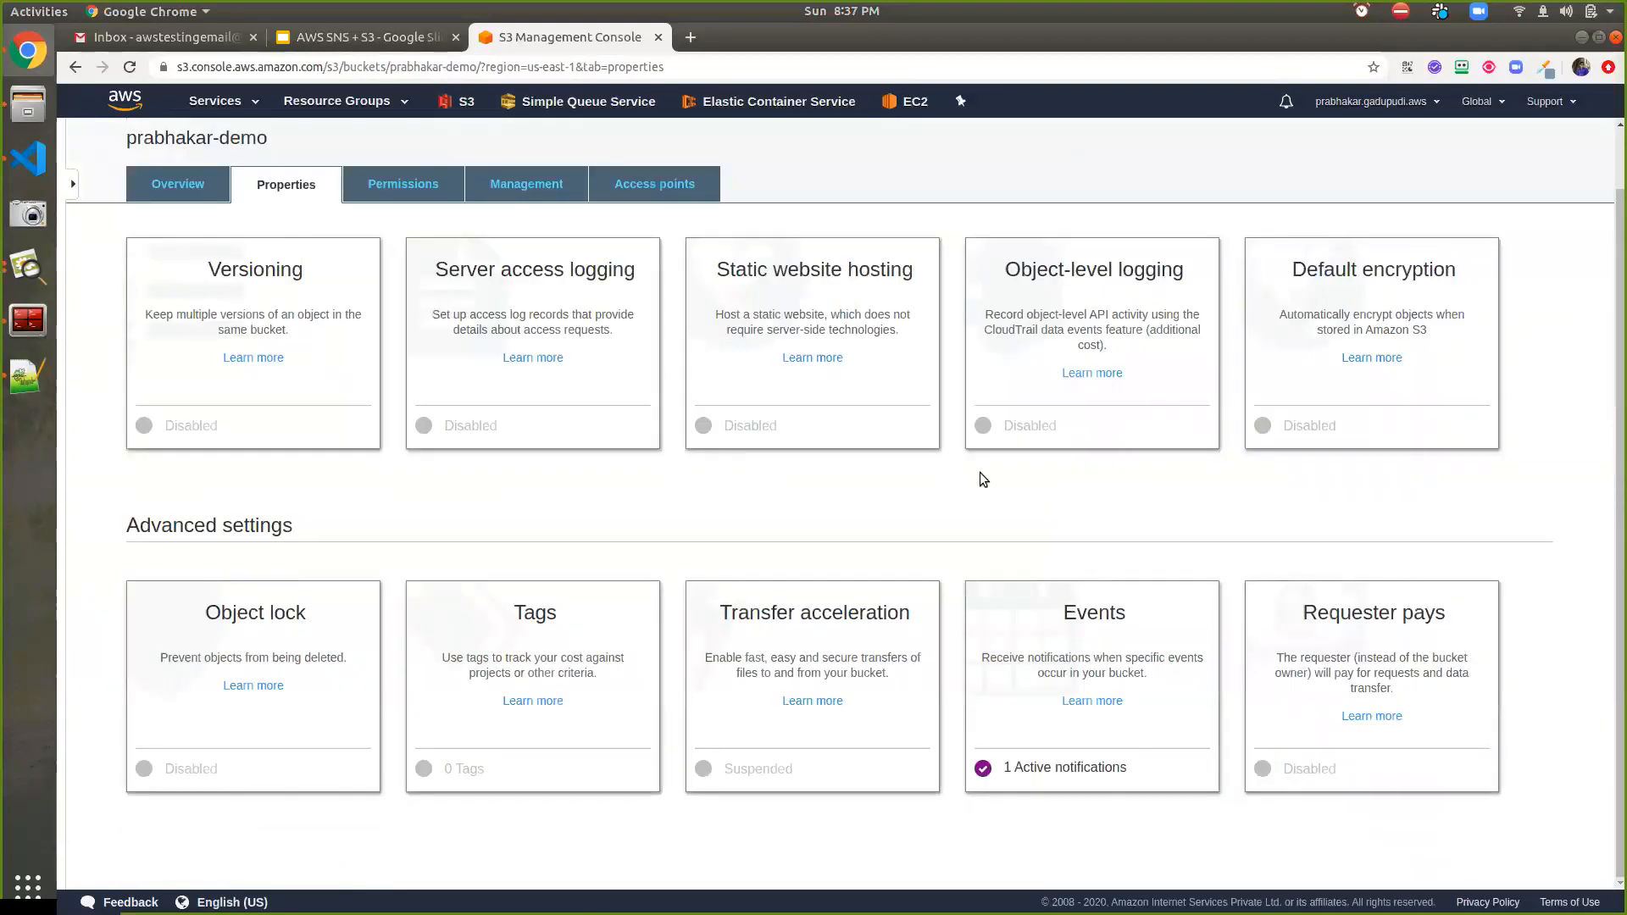
Refresh the Gmail inbox twice until Promotions shows the new s3-event message
left_click(211, 43)
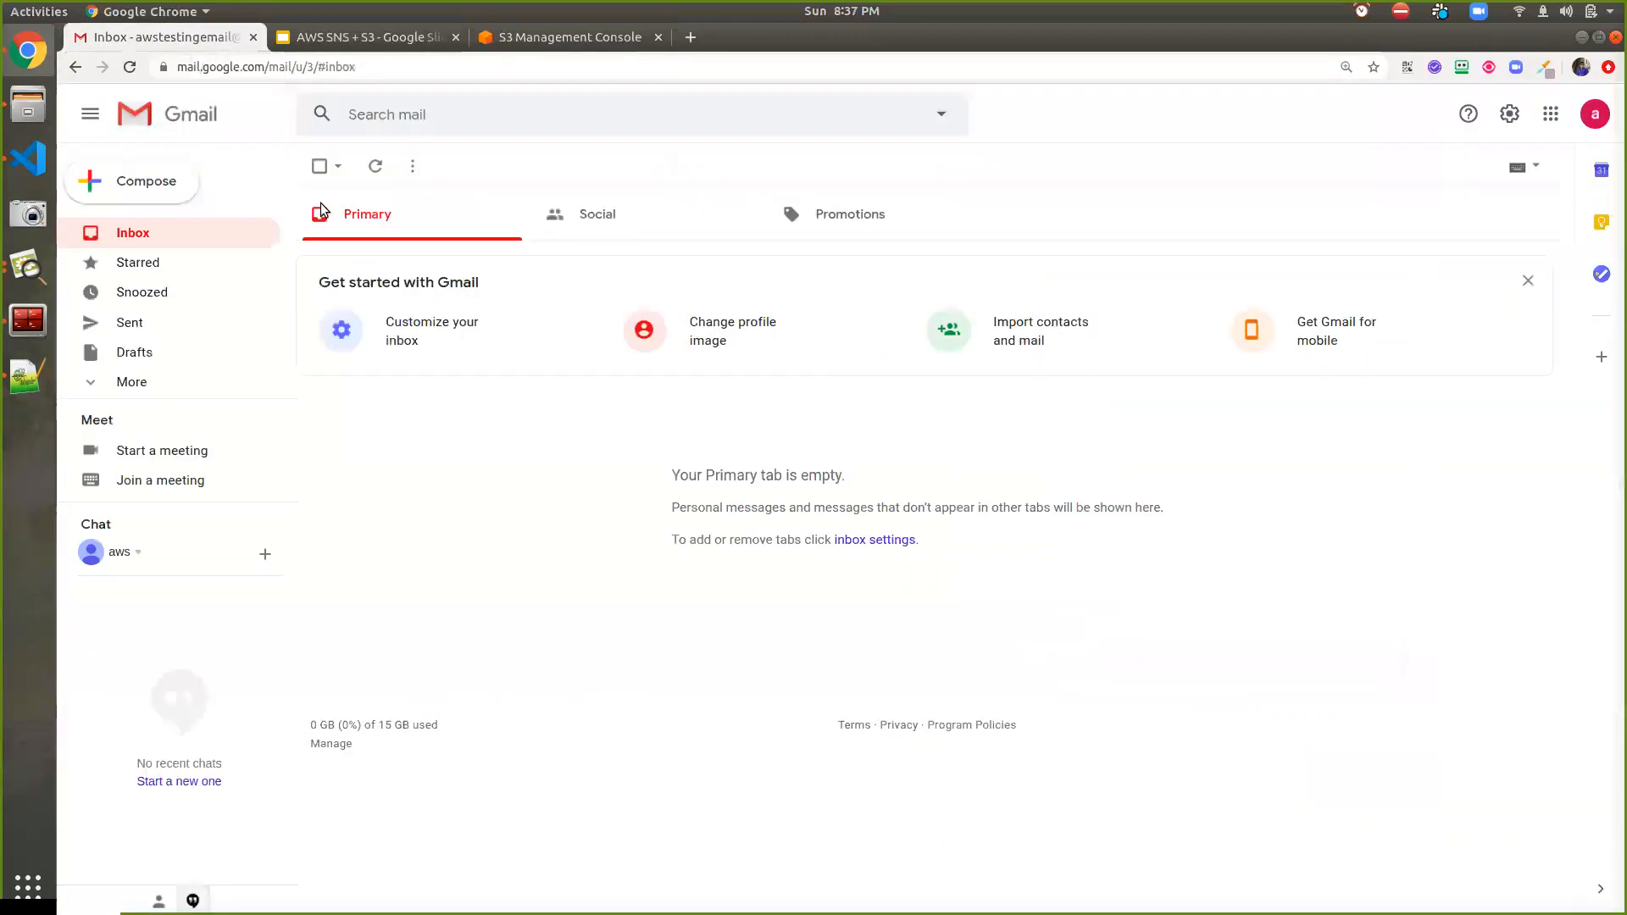
left_click(372, 167)
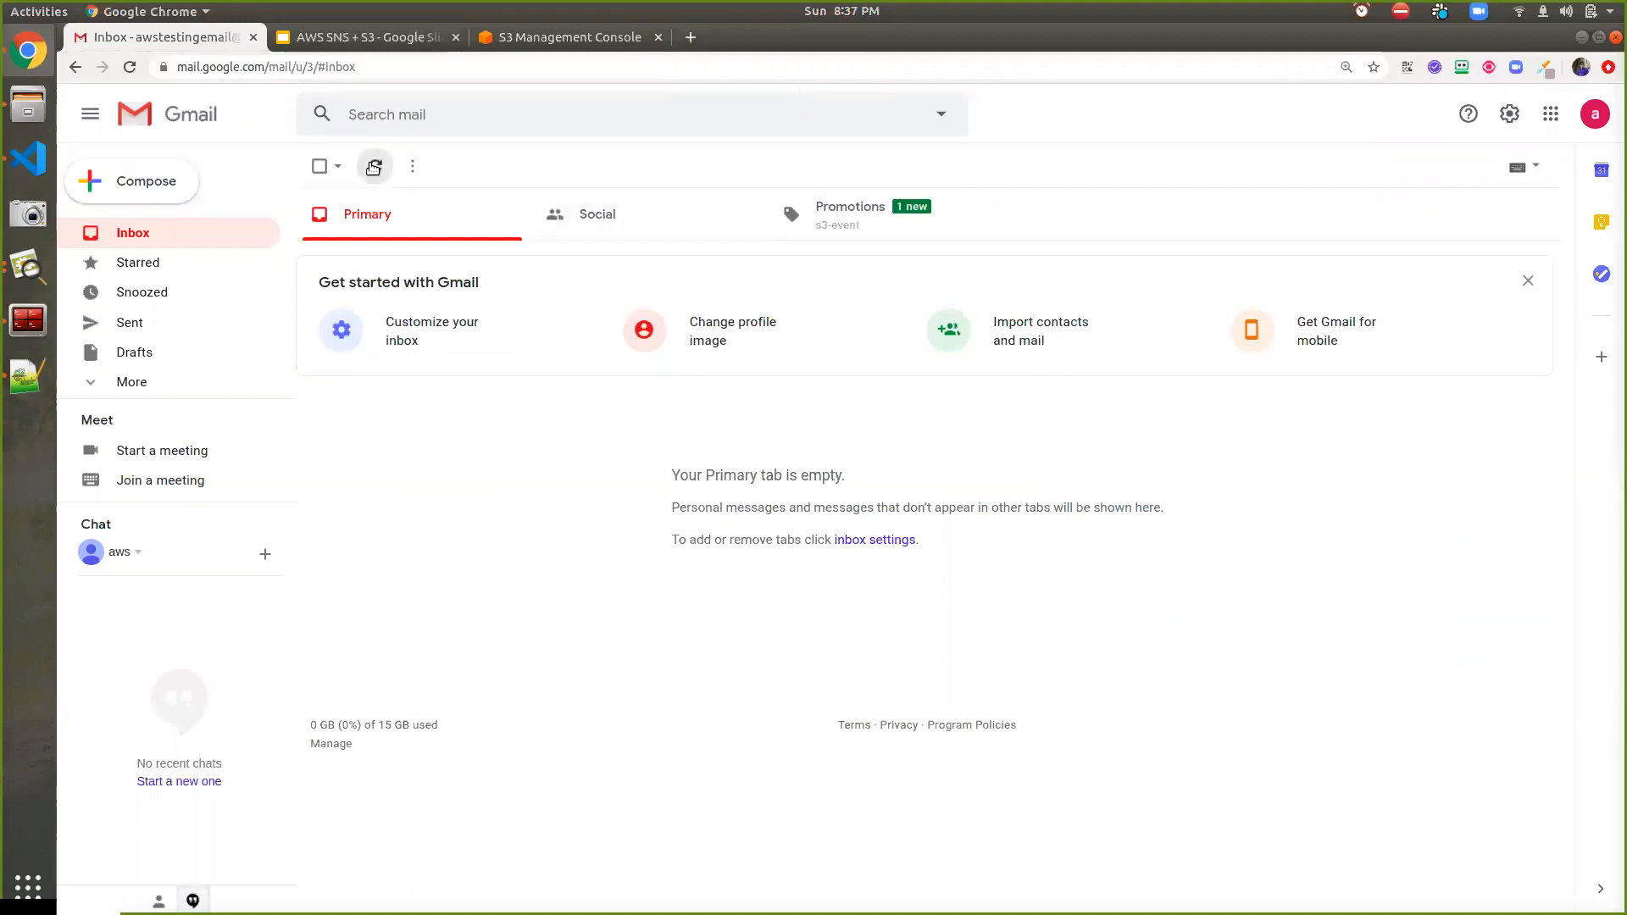
left_click(373, 166)
Upload new_icon1.png from the computer into the prabhakar-demo bucket's overview
left_click(530, 34)
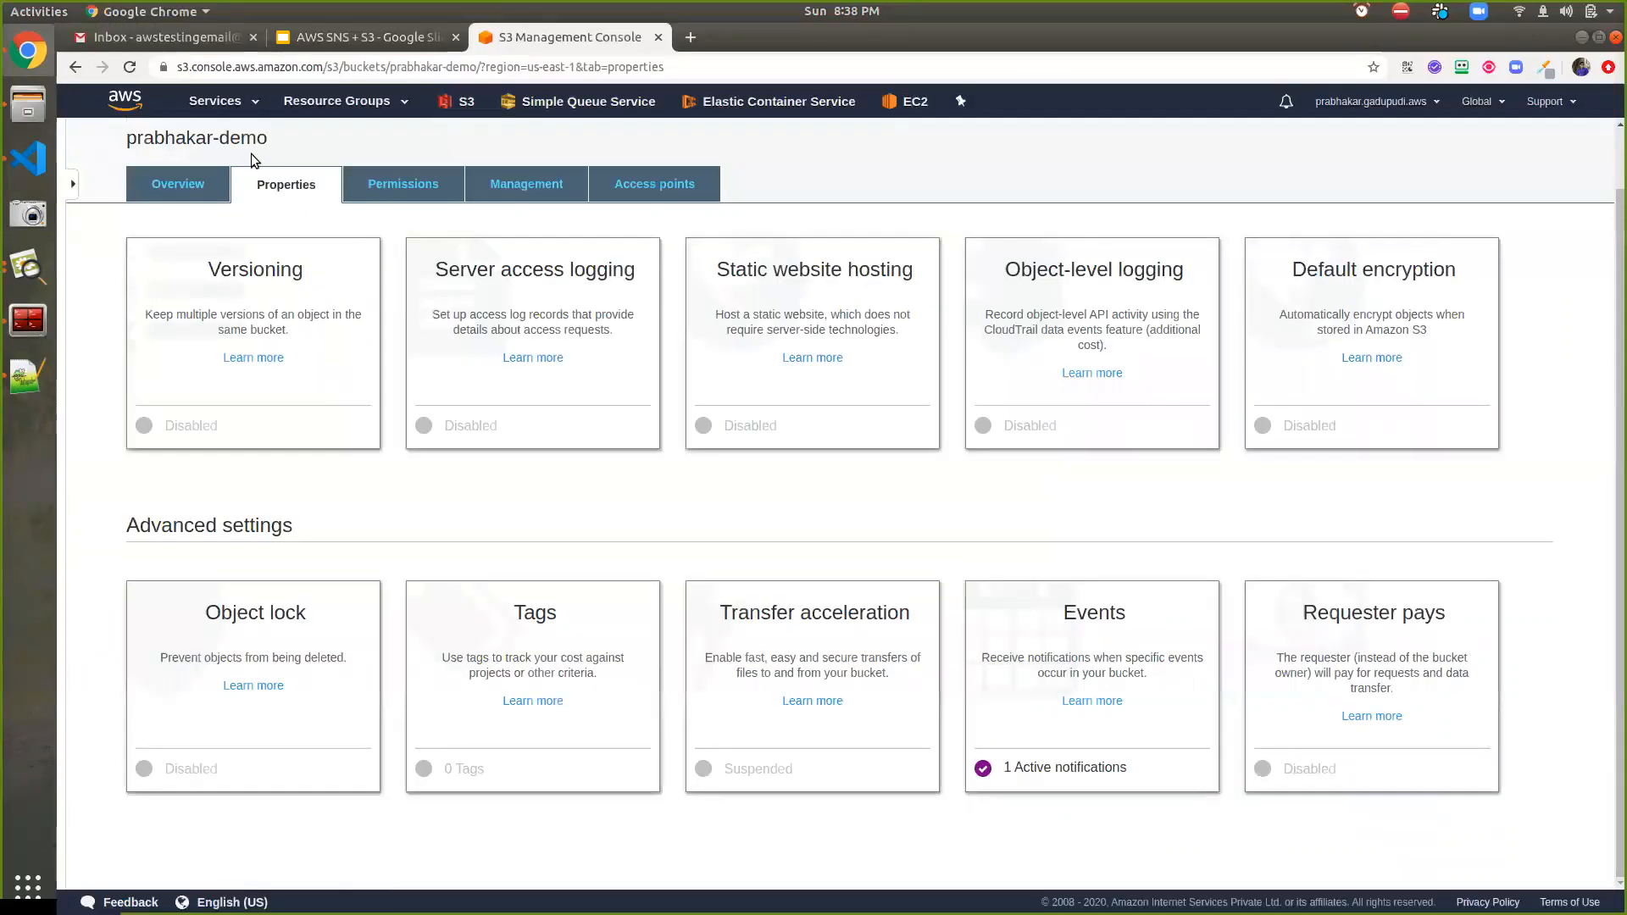
left_click(188, 179)
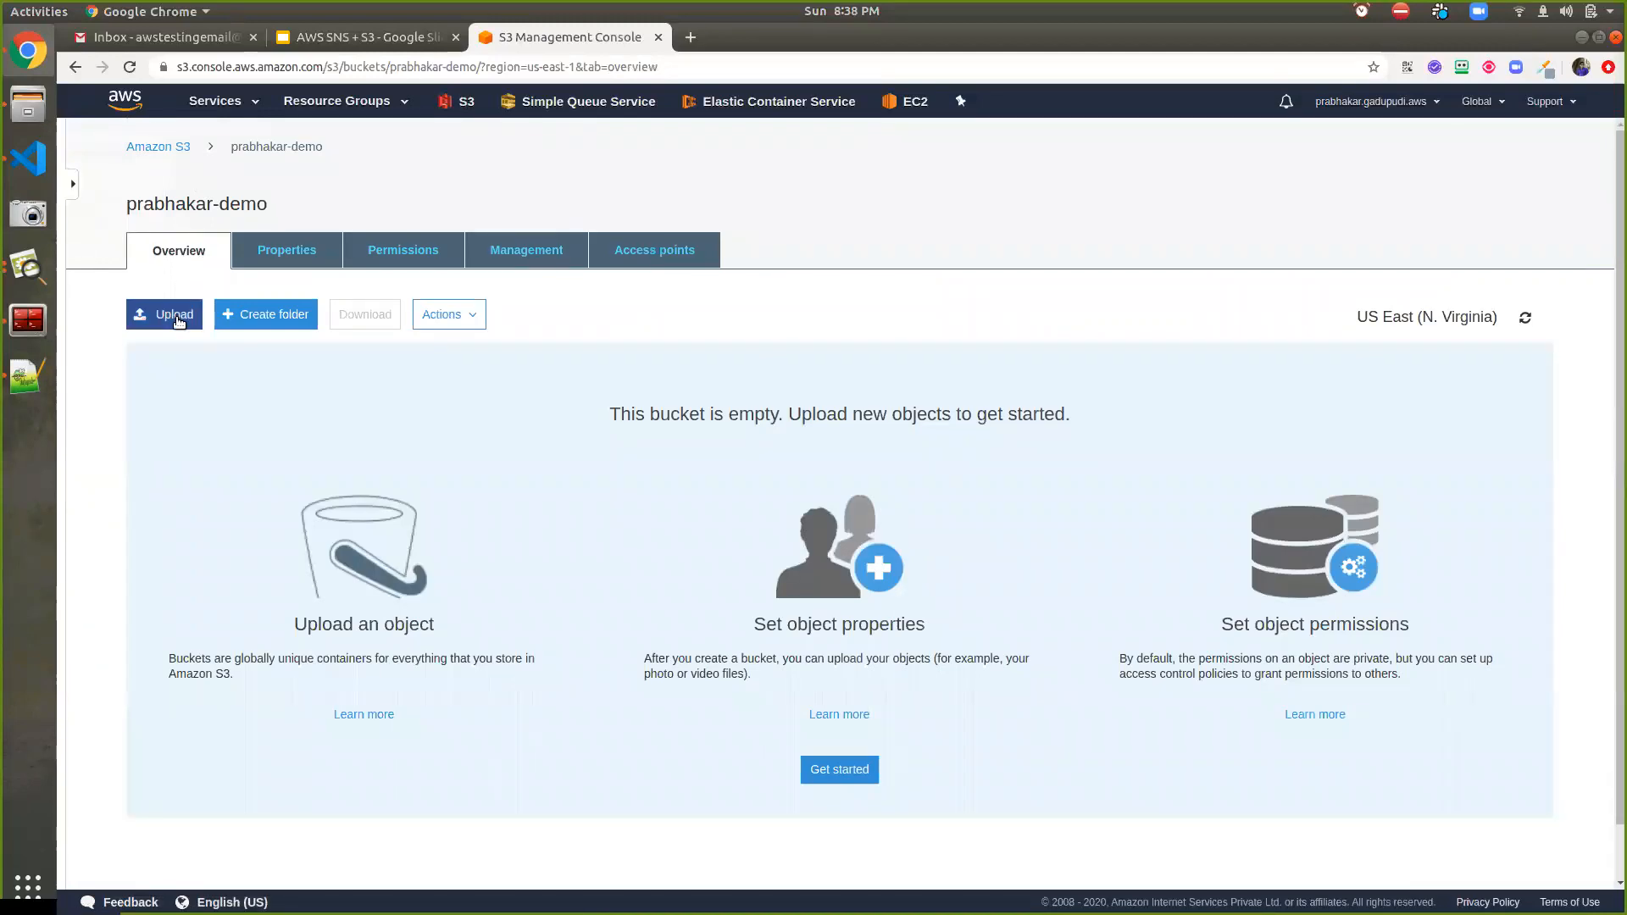
left_click(174, 315)
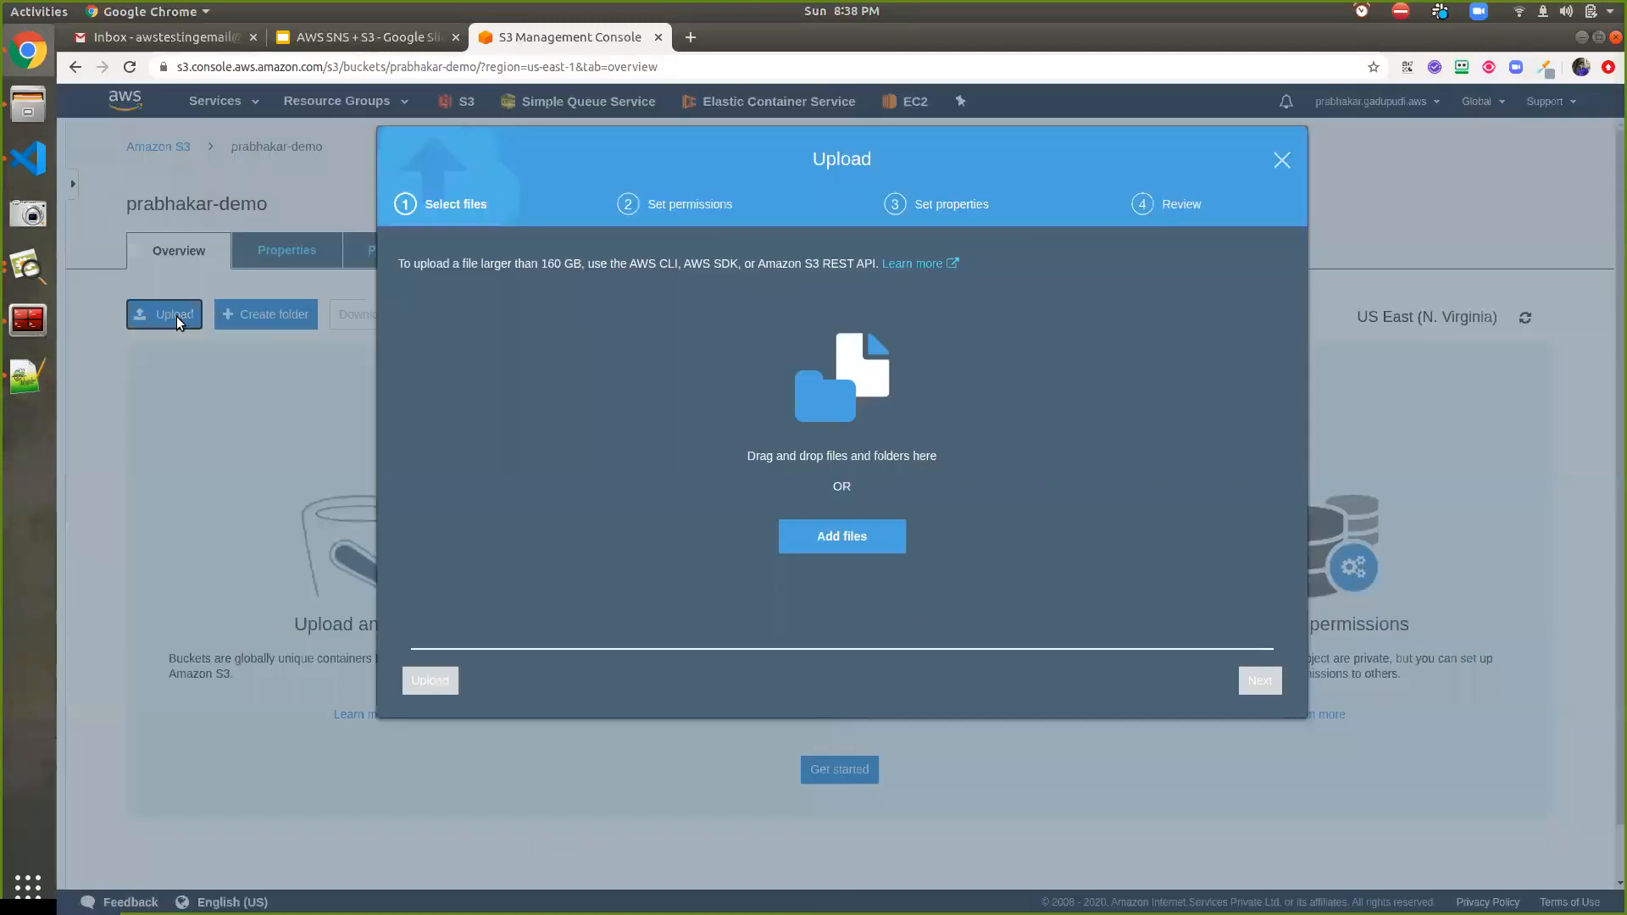
left_click(881, 536)
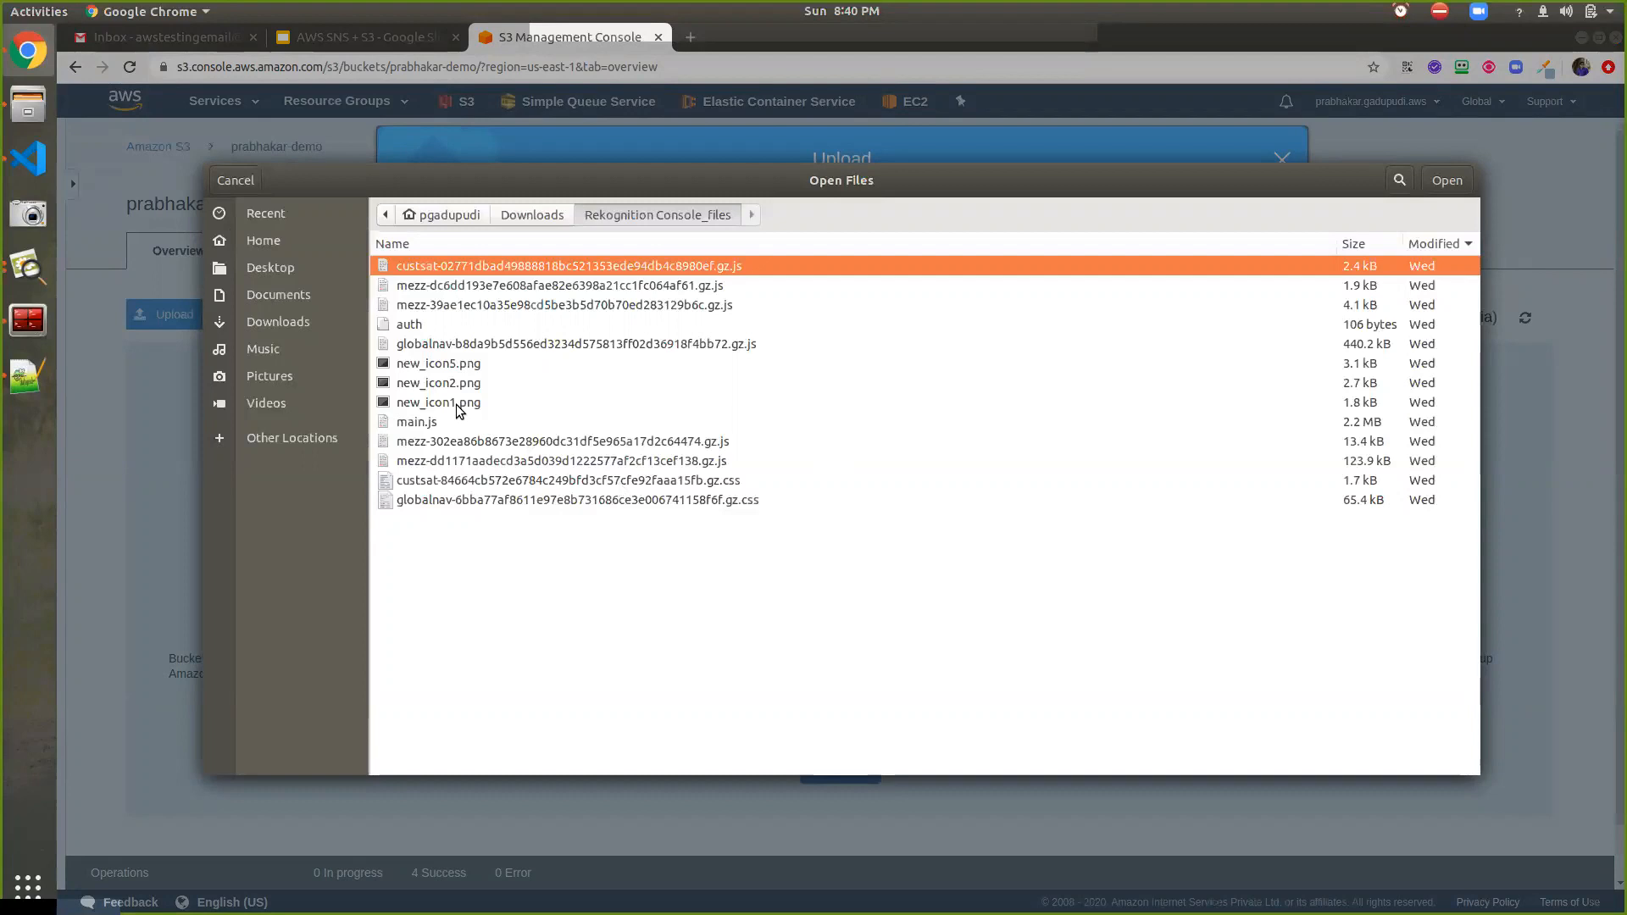
double_click(440, 403)
left_click(429, 683)
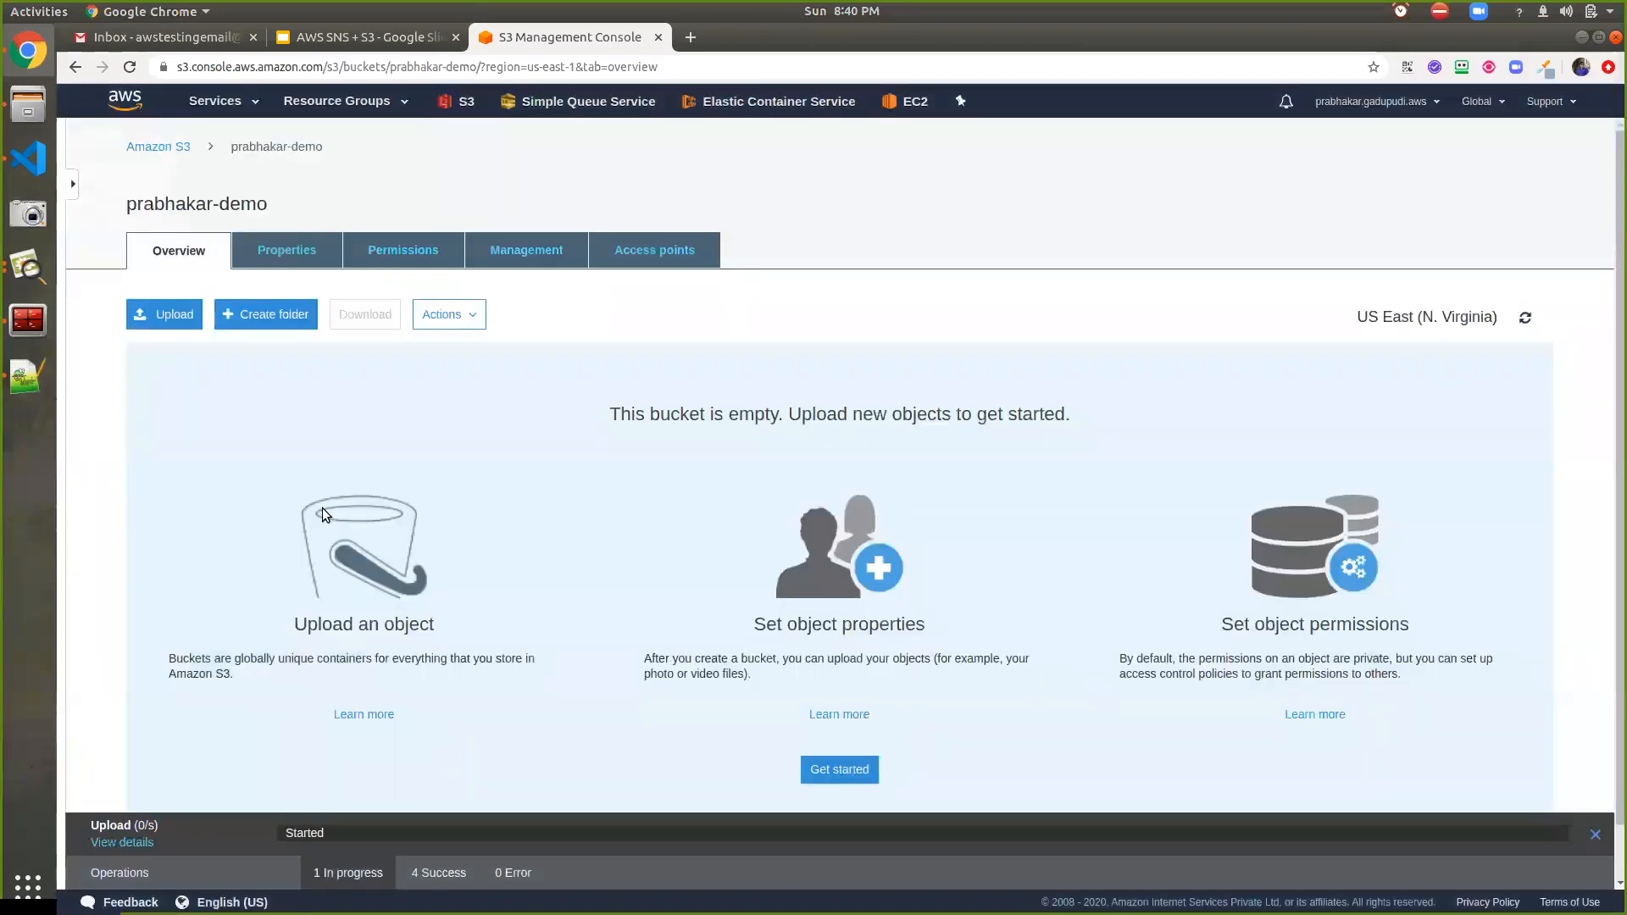
Refresh the Gmail inbox and open the new Amazon S3 Notification email
left_click(154, 39)
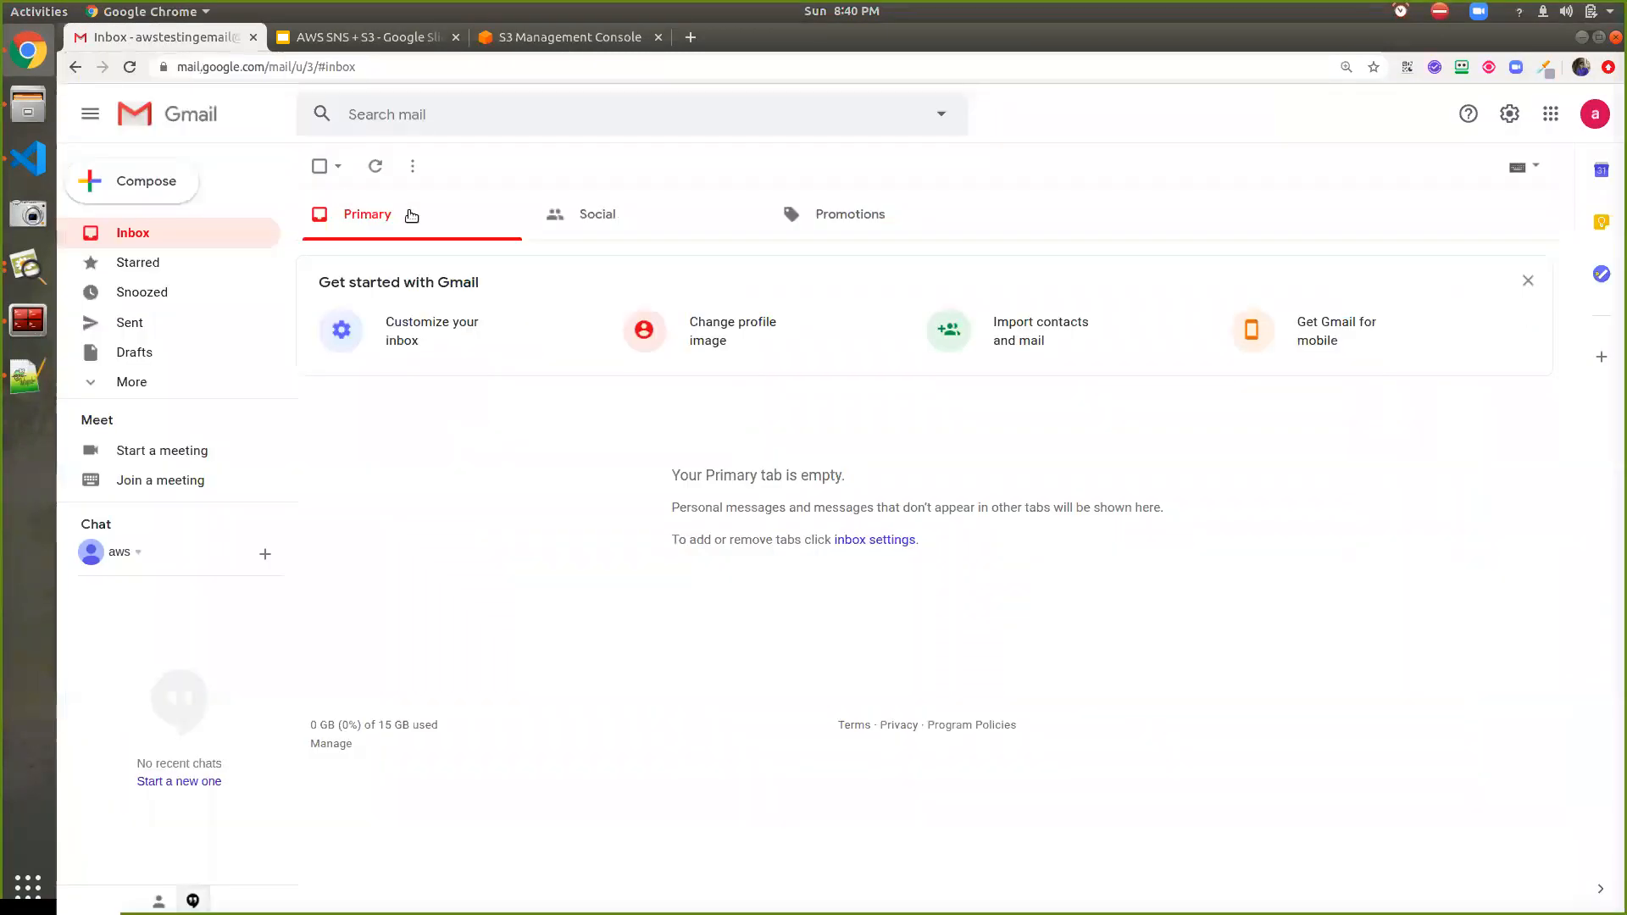
left_click(375, 167)
left_click(375, 169)
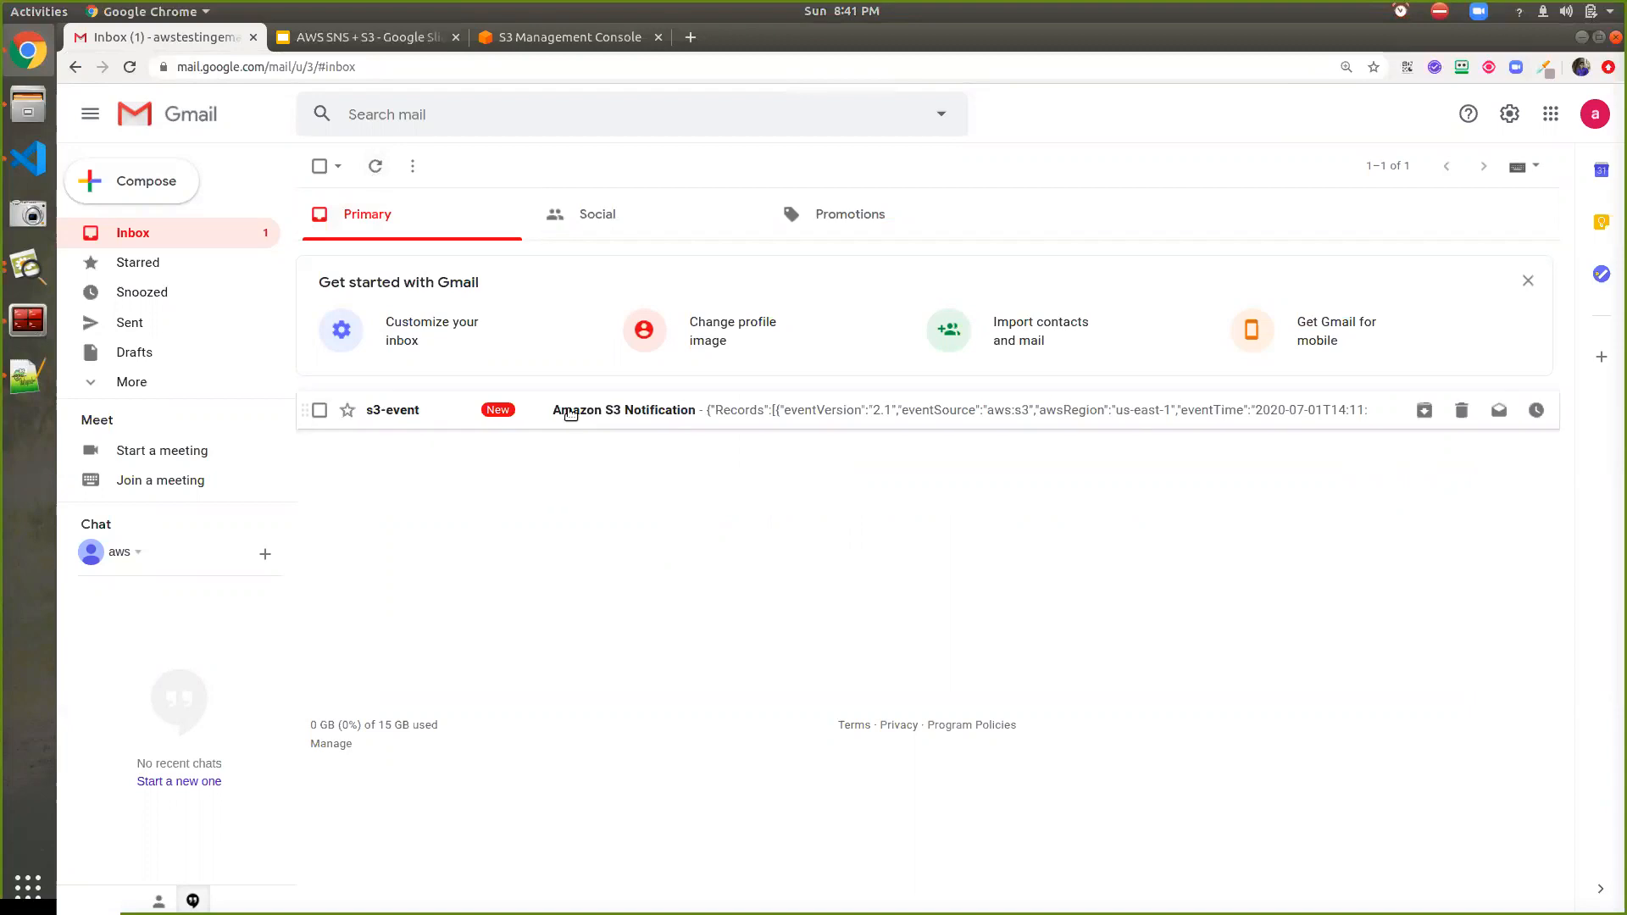
left_click(566, 410)
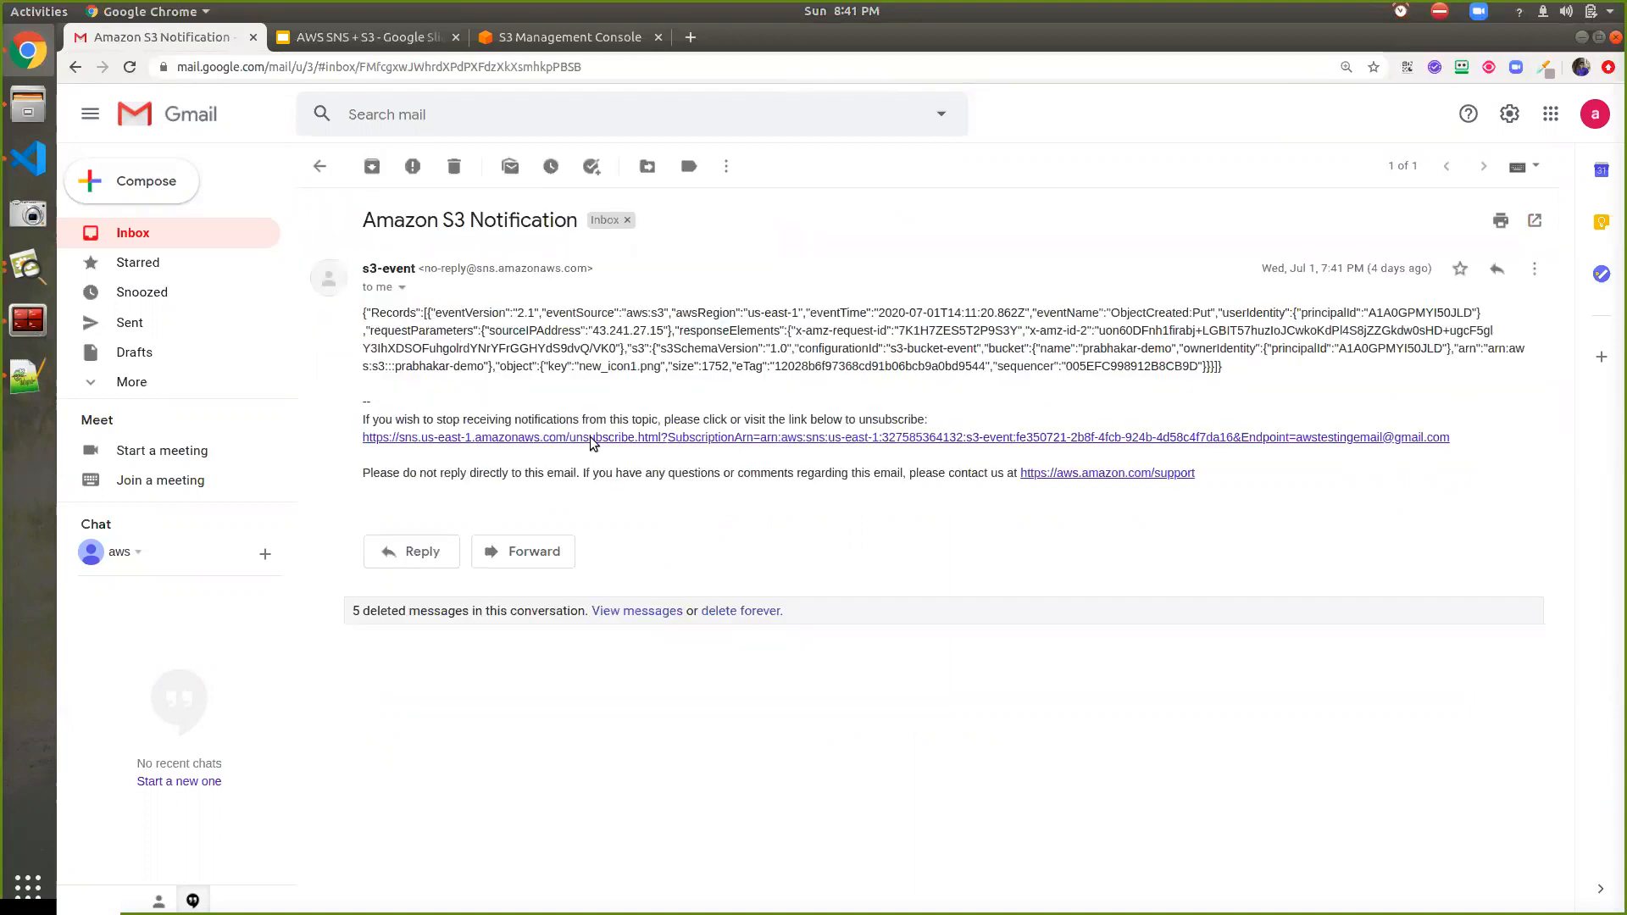
Highlight ObjectCreated:Put, bucket prabhakar-demo and object key new_icon1.png in the message
double_click(1120, 312)
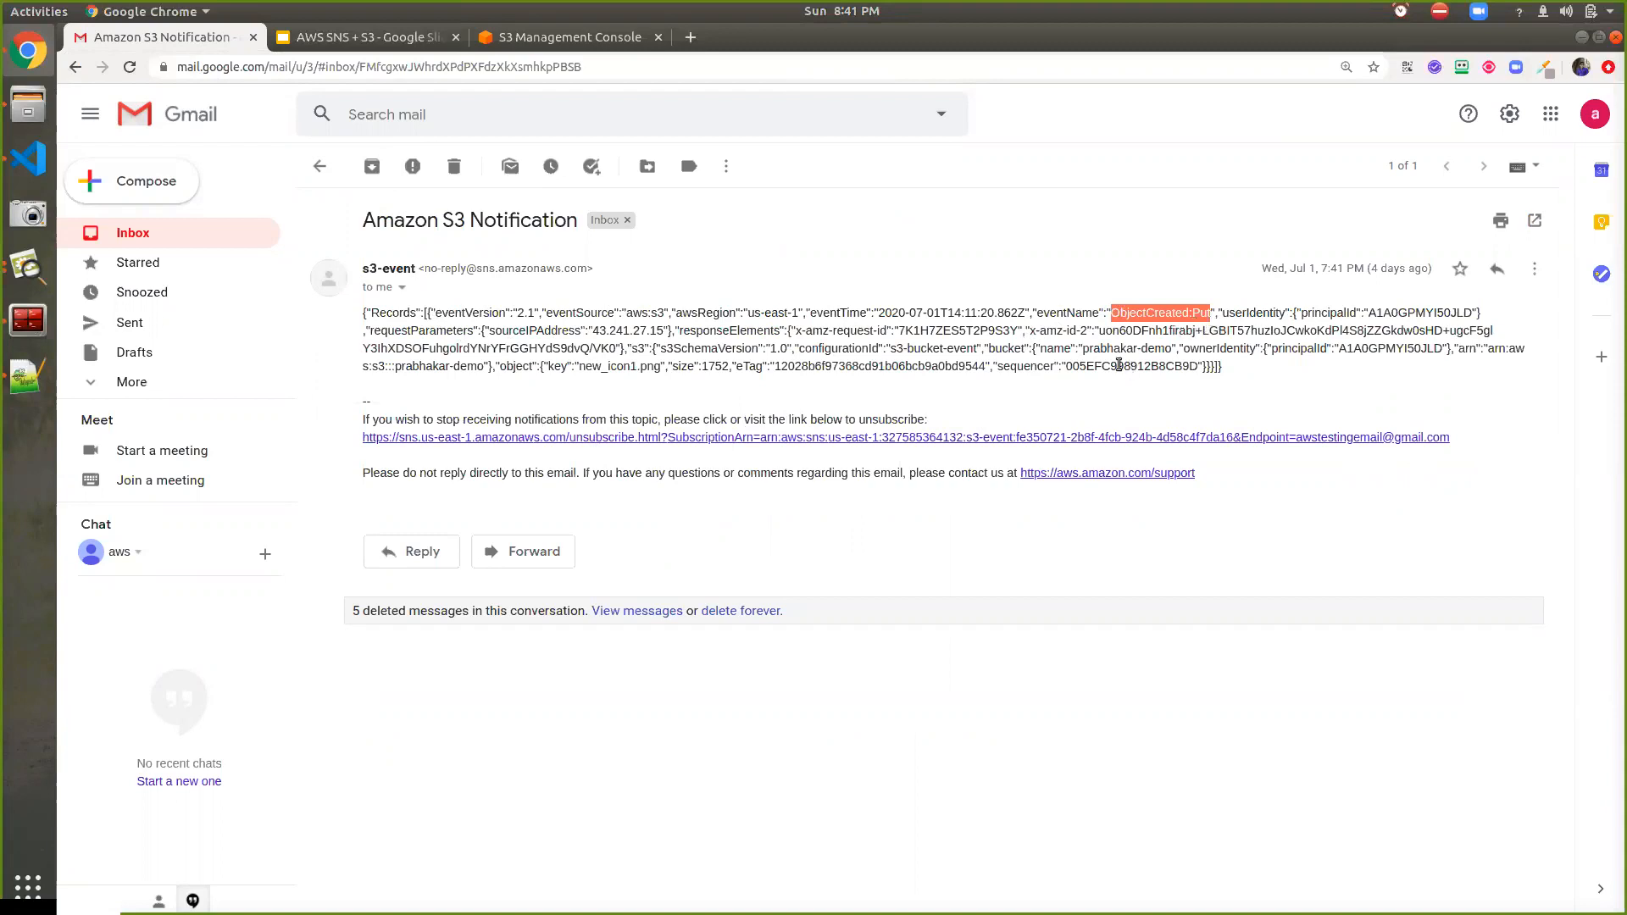
left_click_drag(1081, 354, 1173, 350)
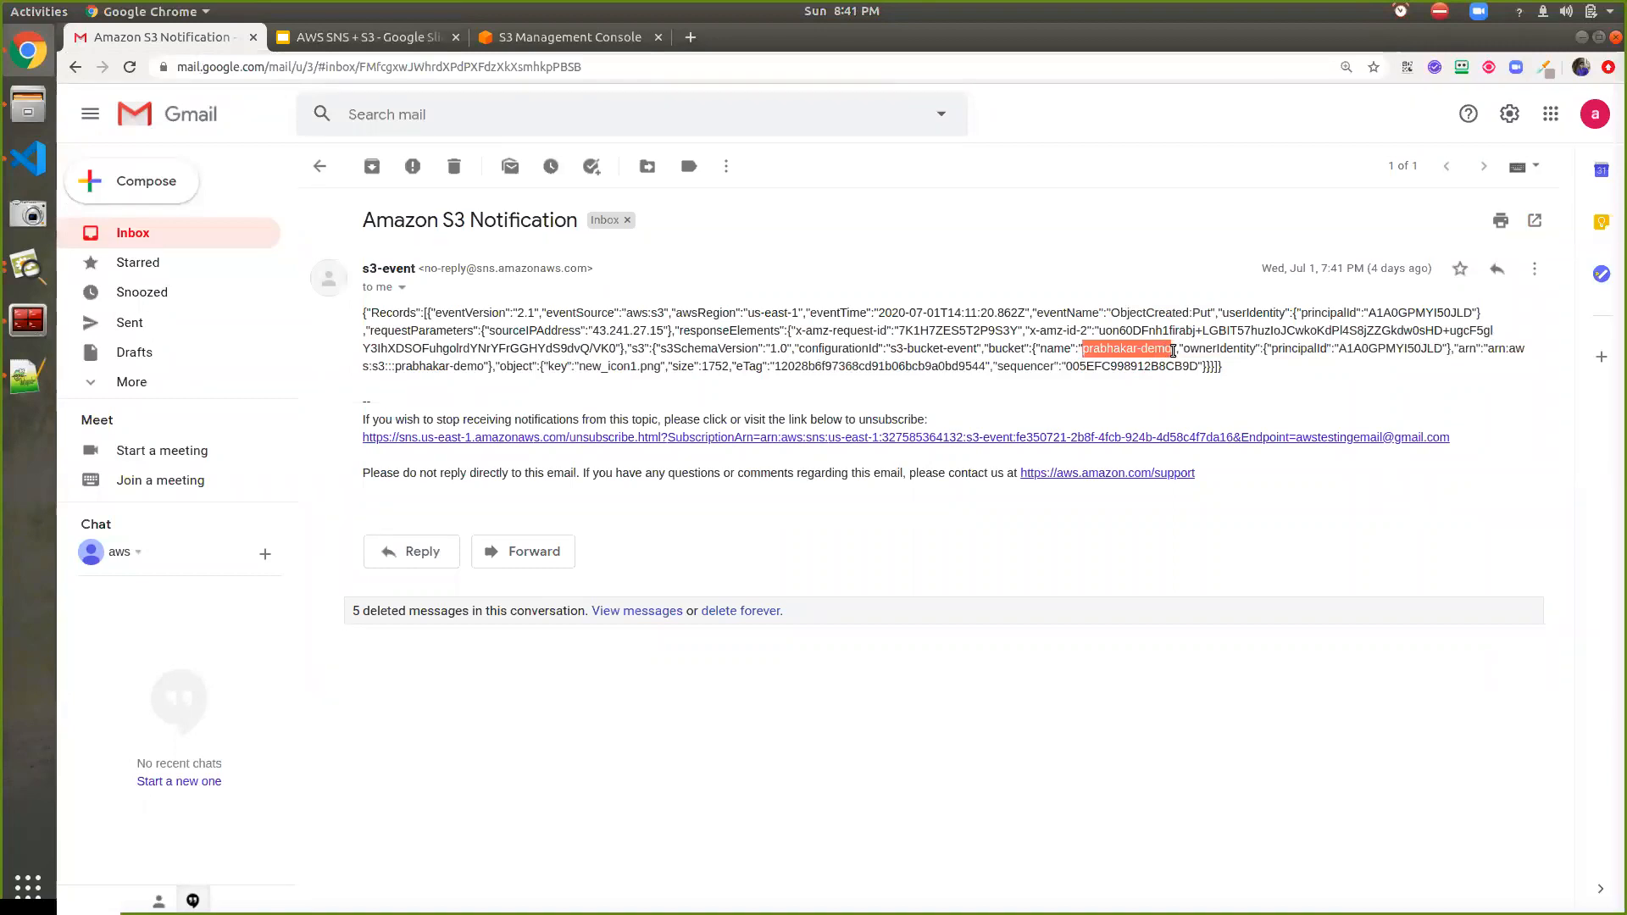
left_click_drag(579, 367, 659, 371)
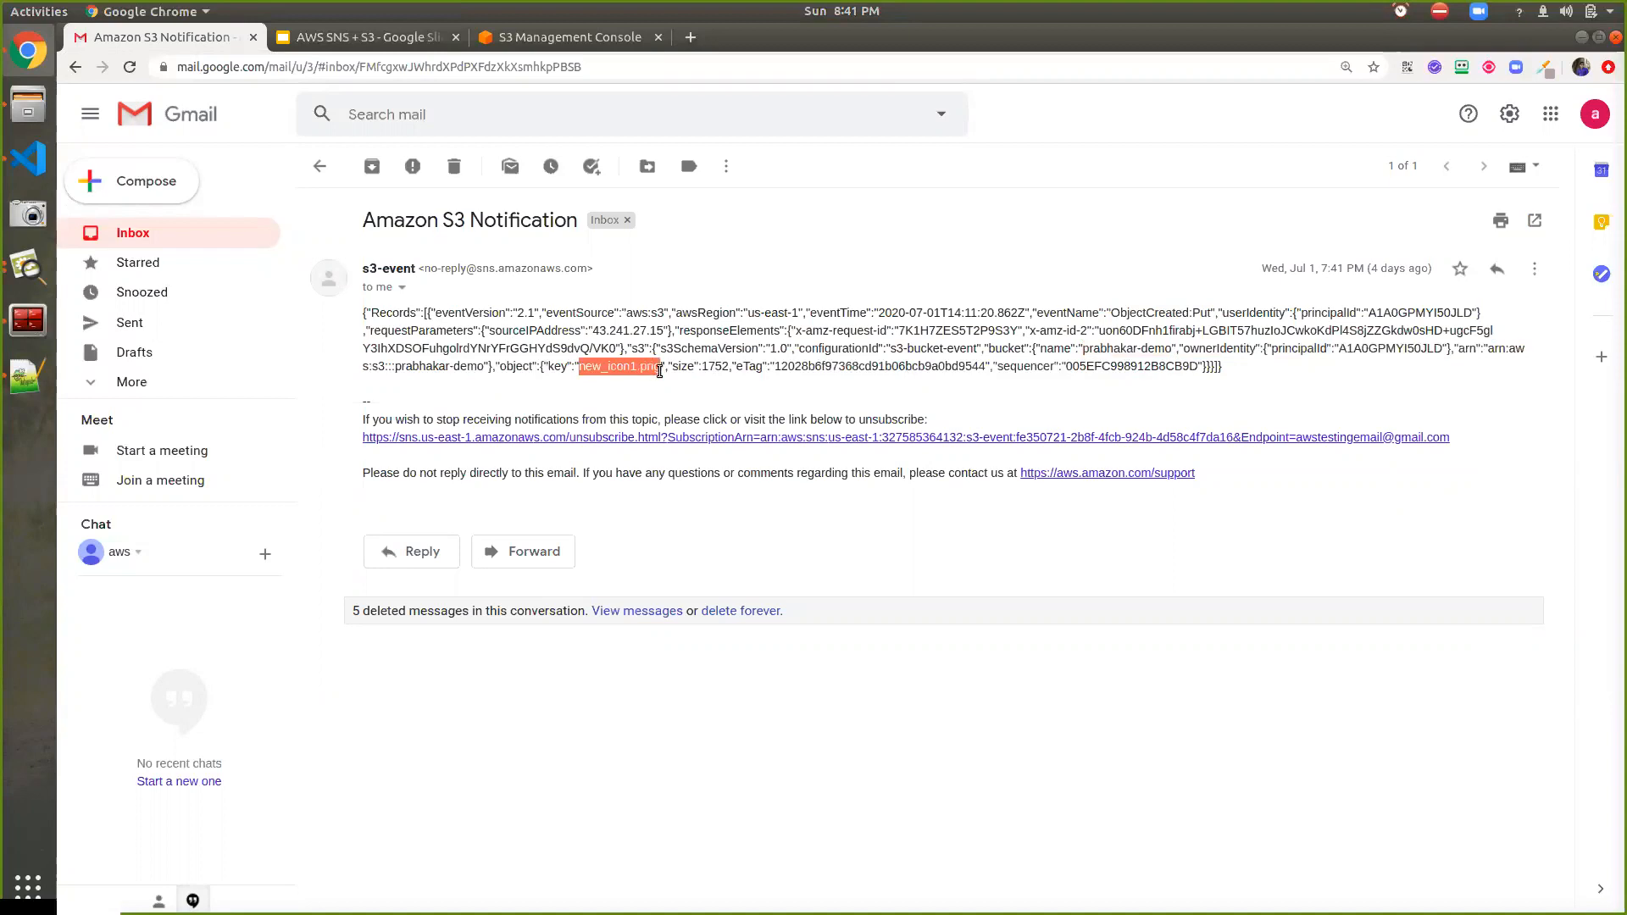
Select new_icon1.png in the prabhakar-demo bucket and bring up its Actions menu
left_click(503, 41)
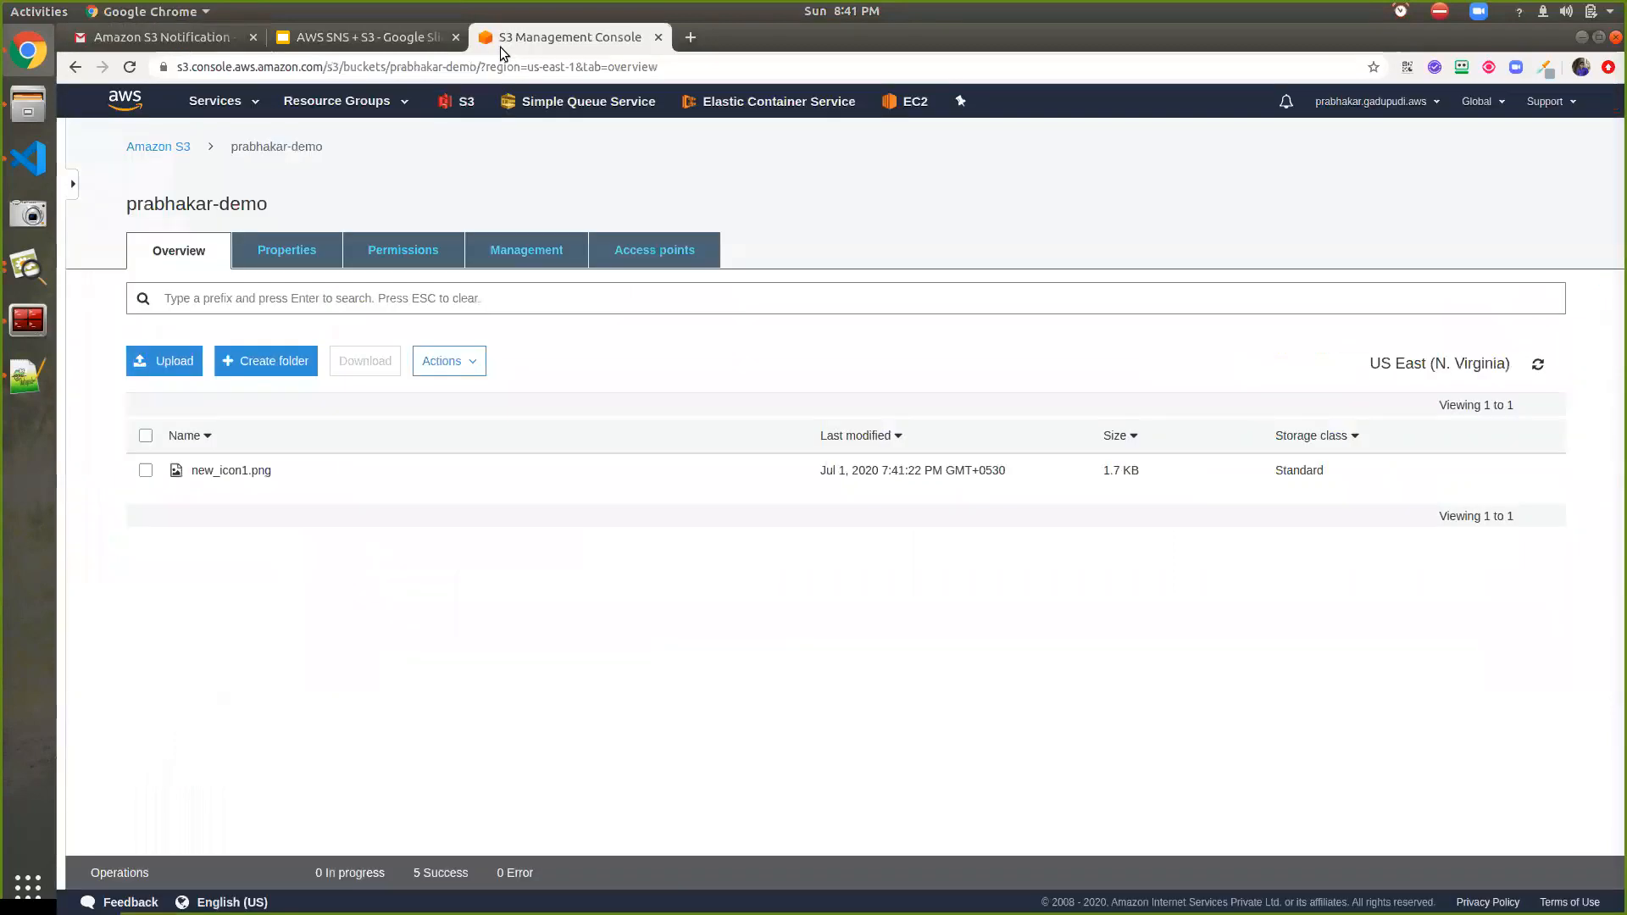
left_click(145, 471)
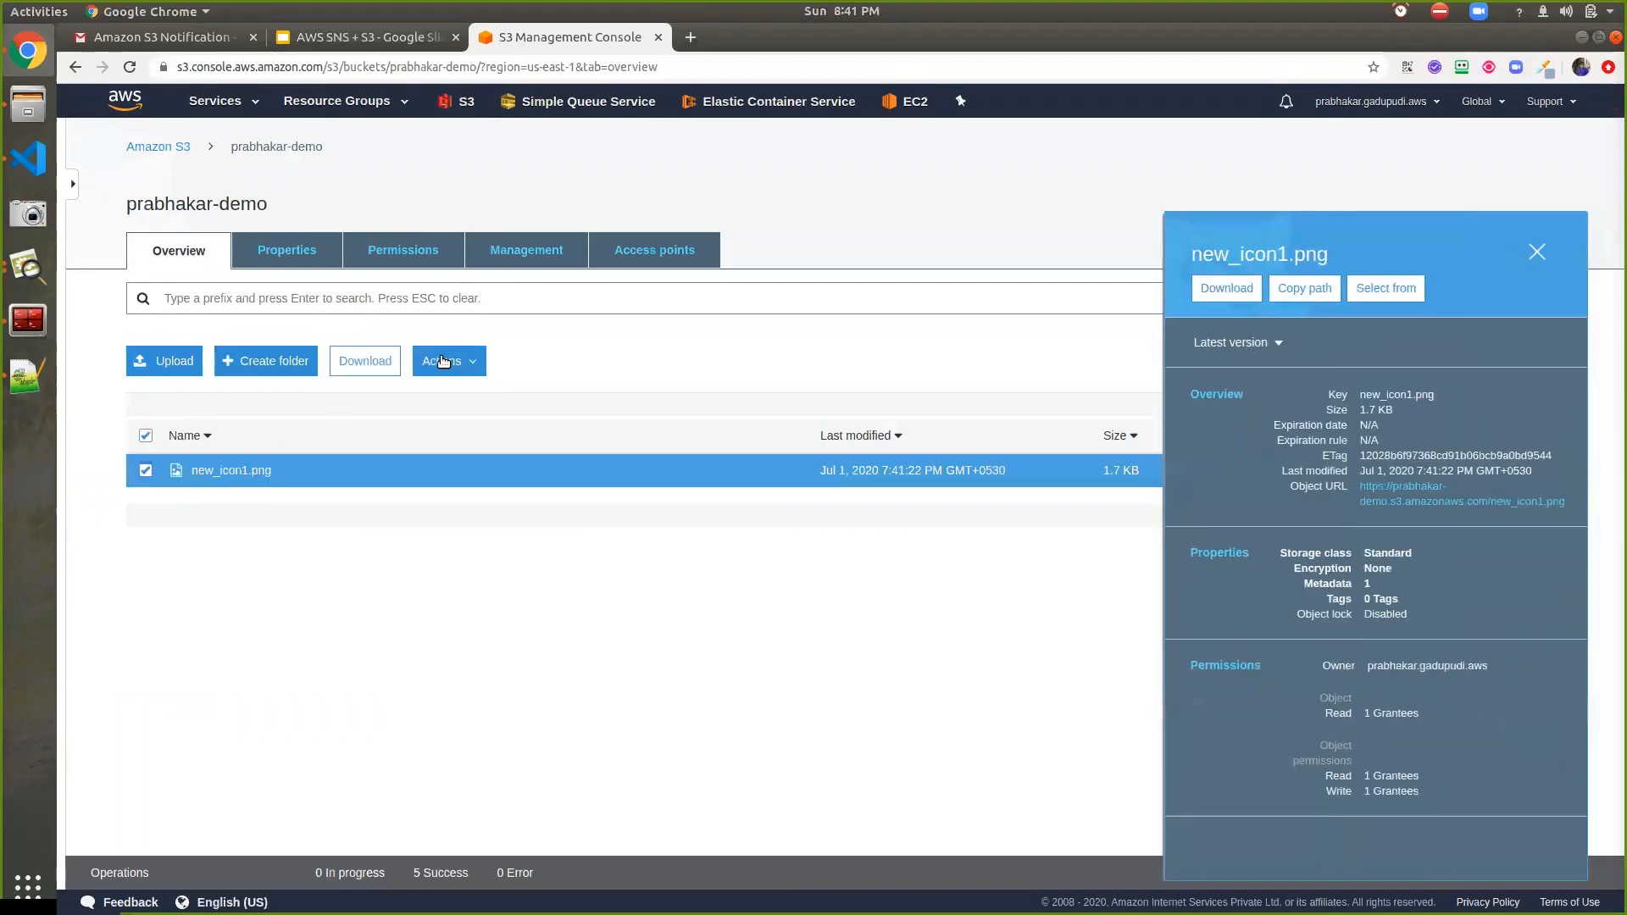
left_click(443, 361)
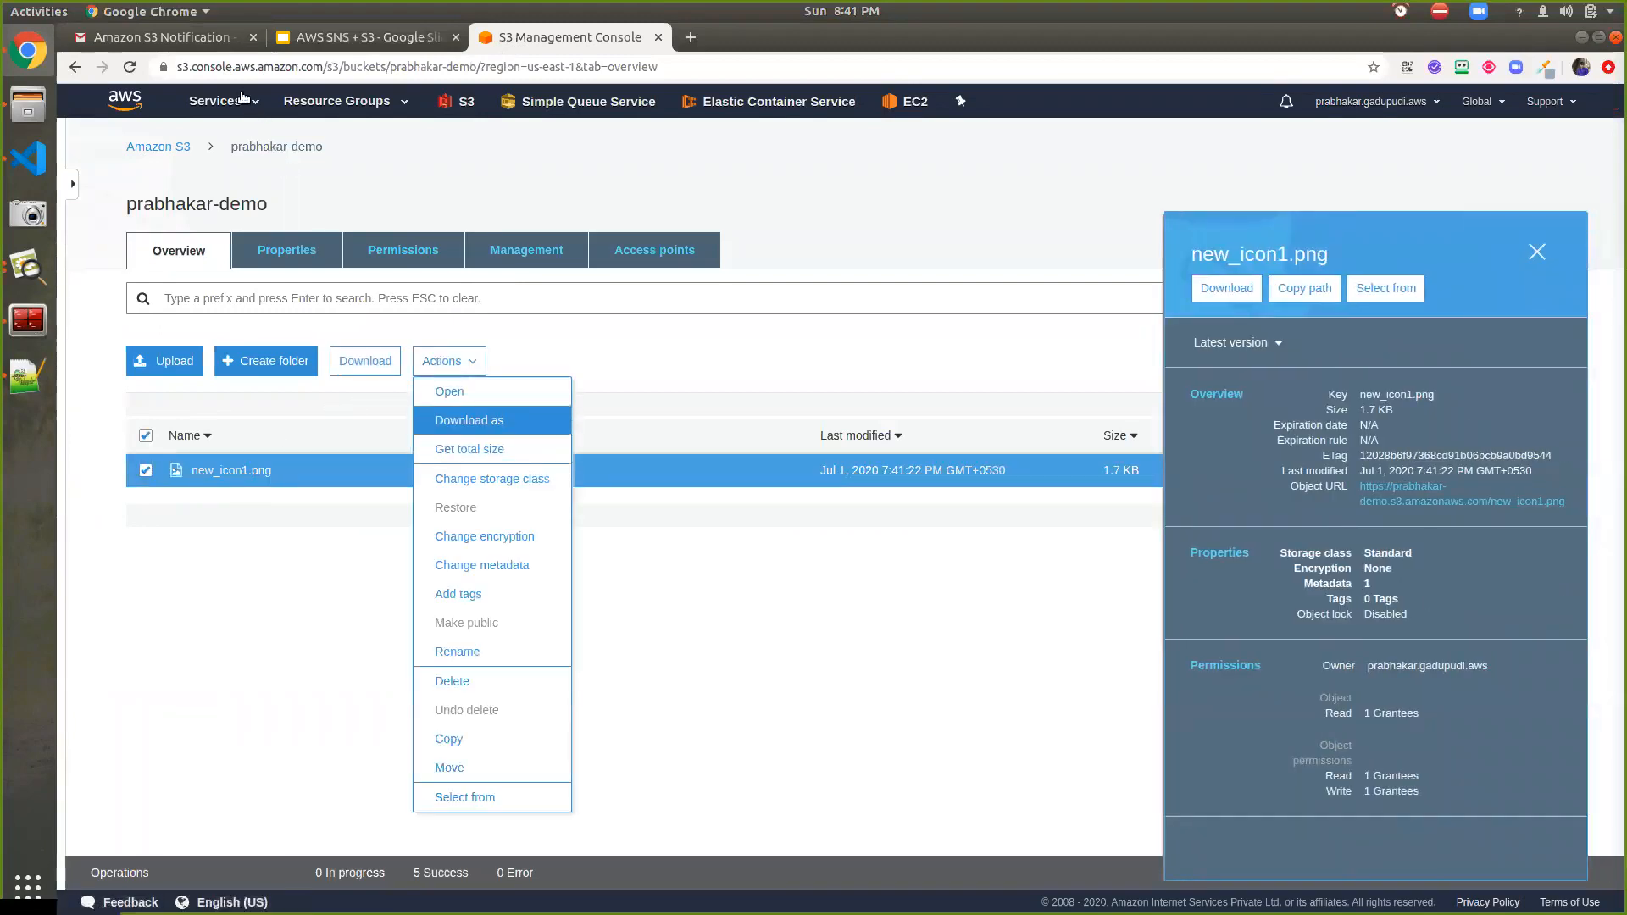
Move the earlier Amazon S3 Notification conversation to Gmail's trash
left_click(170, 37)
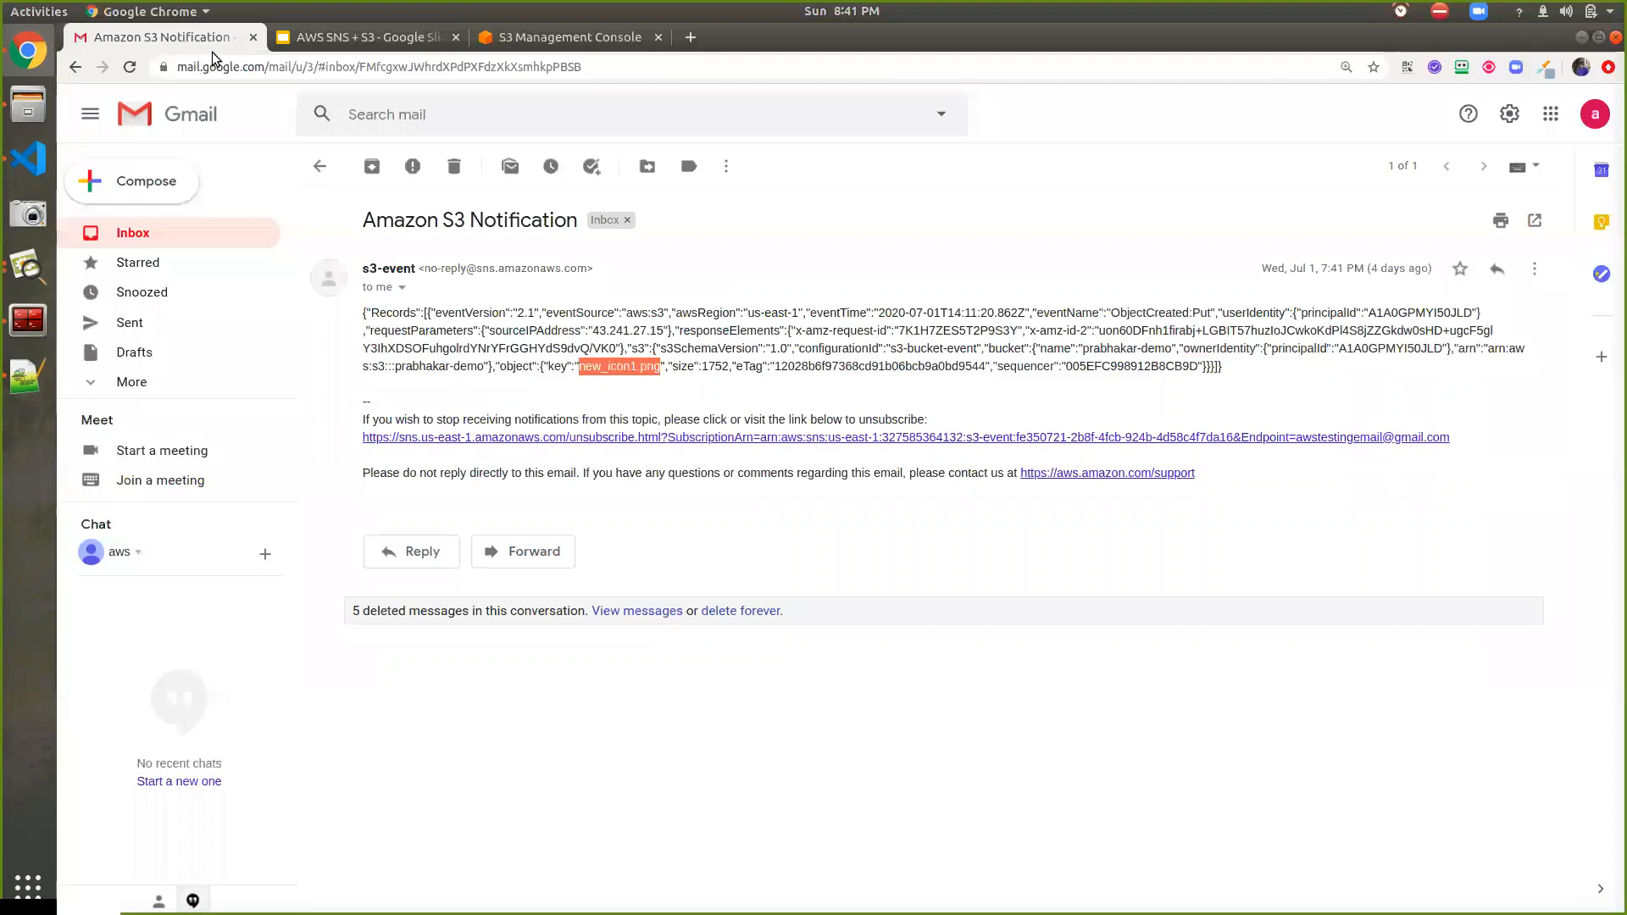
left_click(319, 167)
left_click(319, 410)
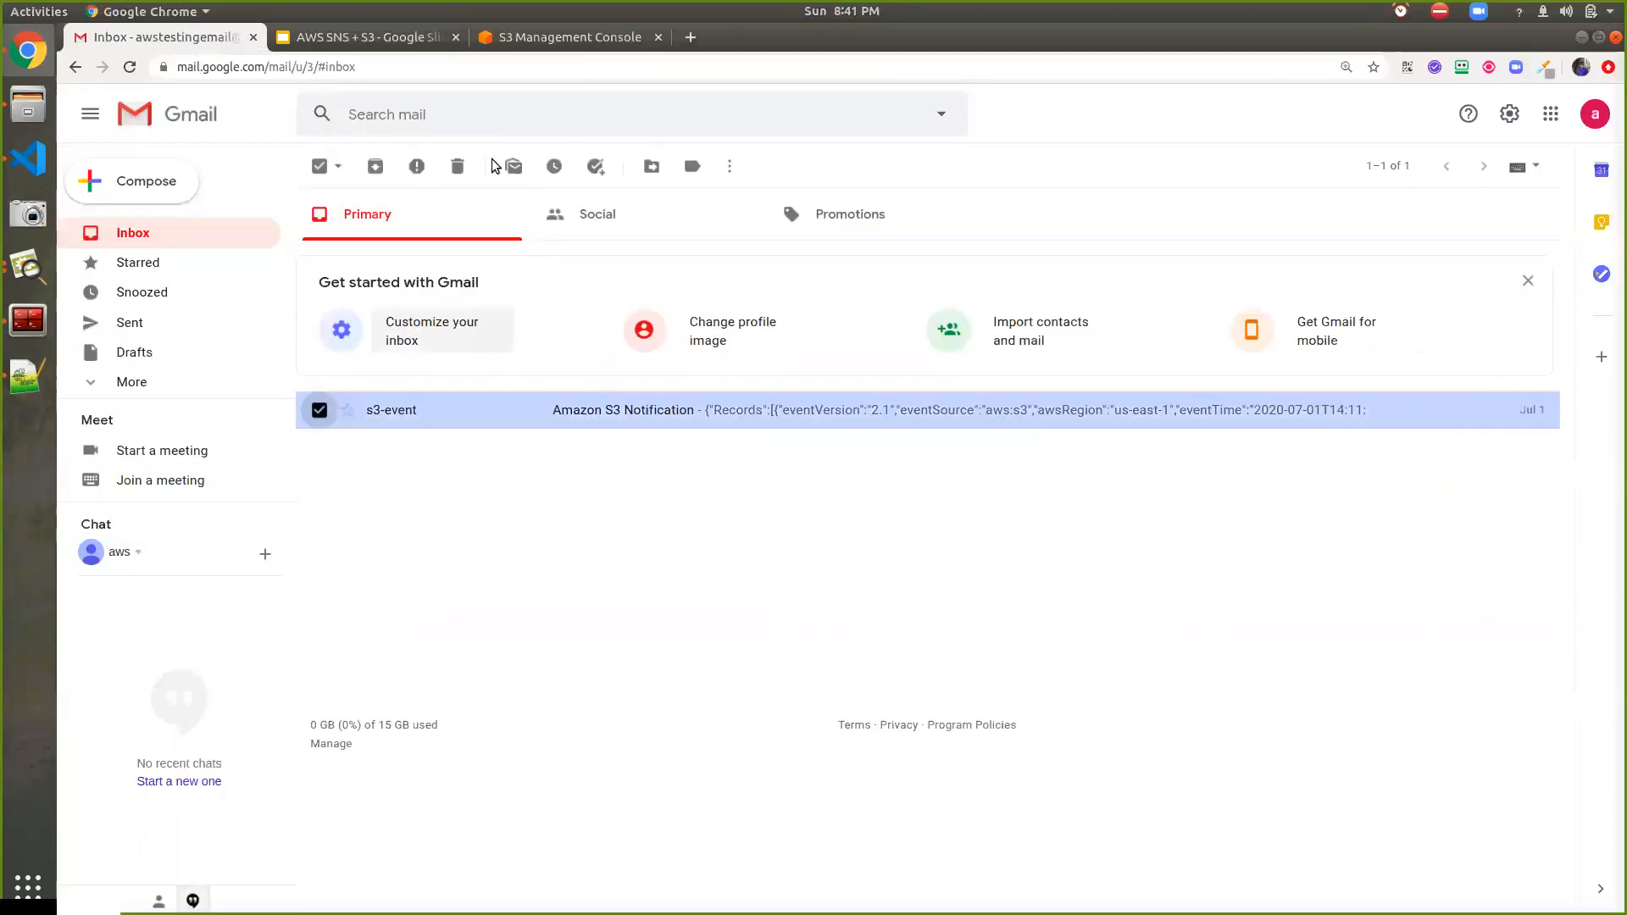
left_click(470, 164)
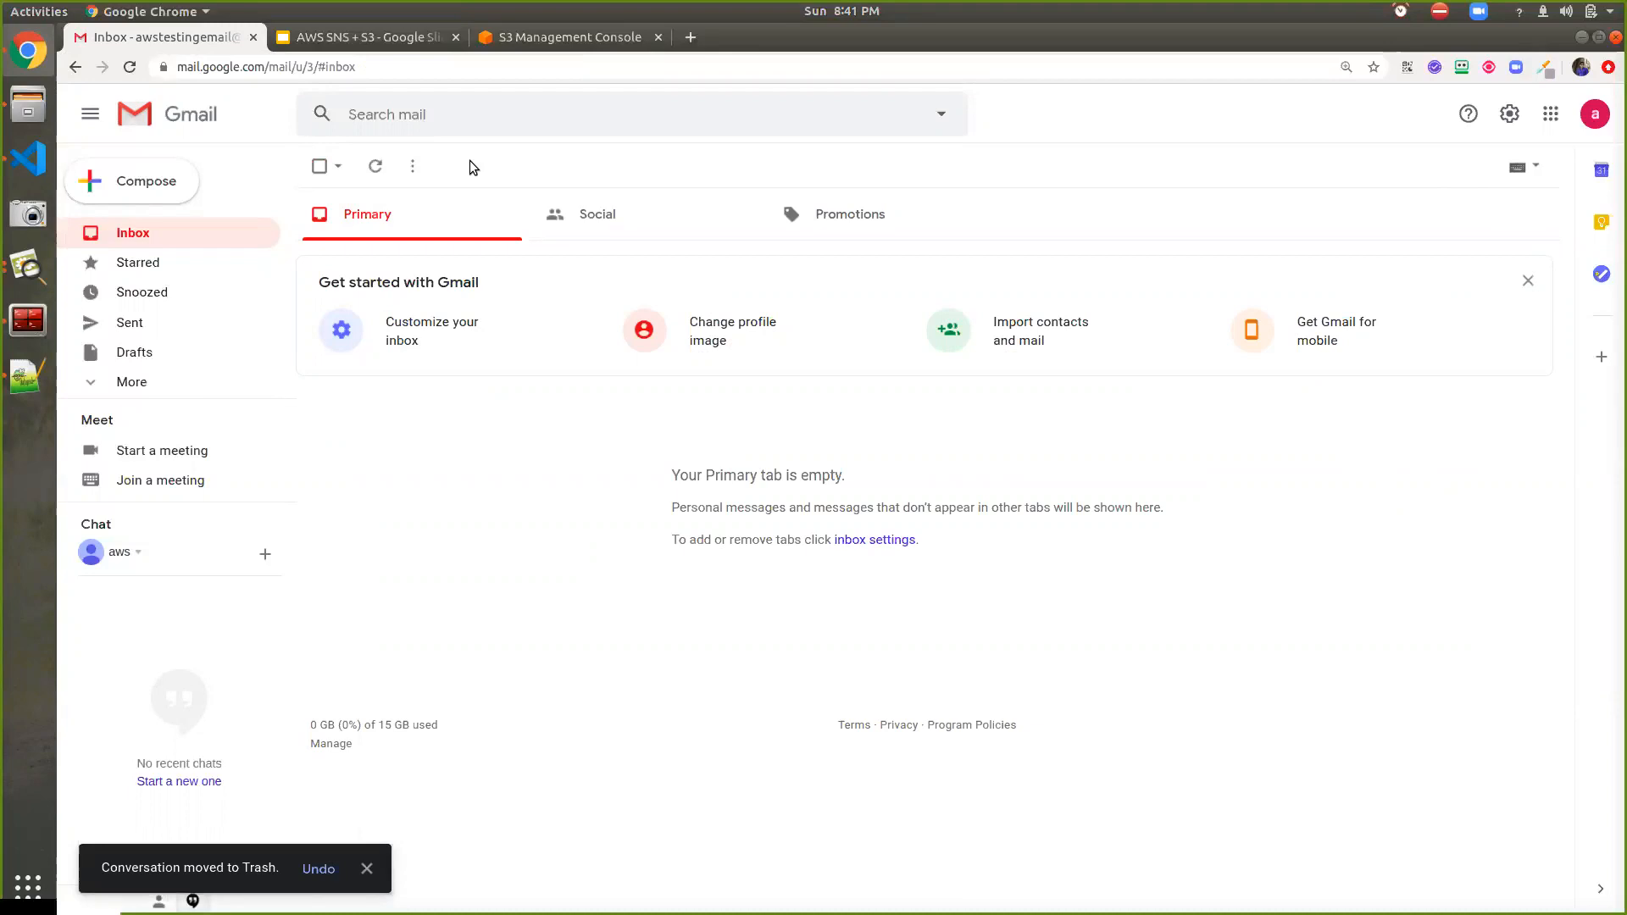
Delete new_icon1.png from the prabhakar-demo bucket and confirm the deletion
left_click(513, 37)
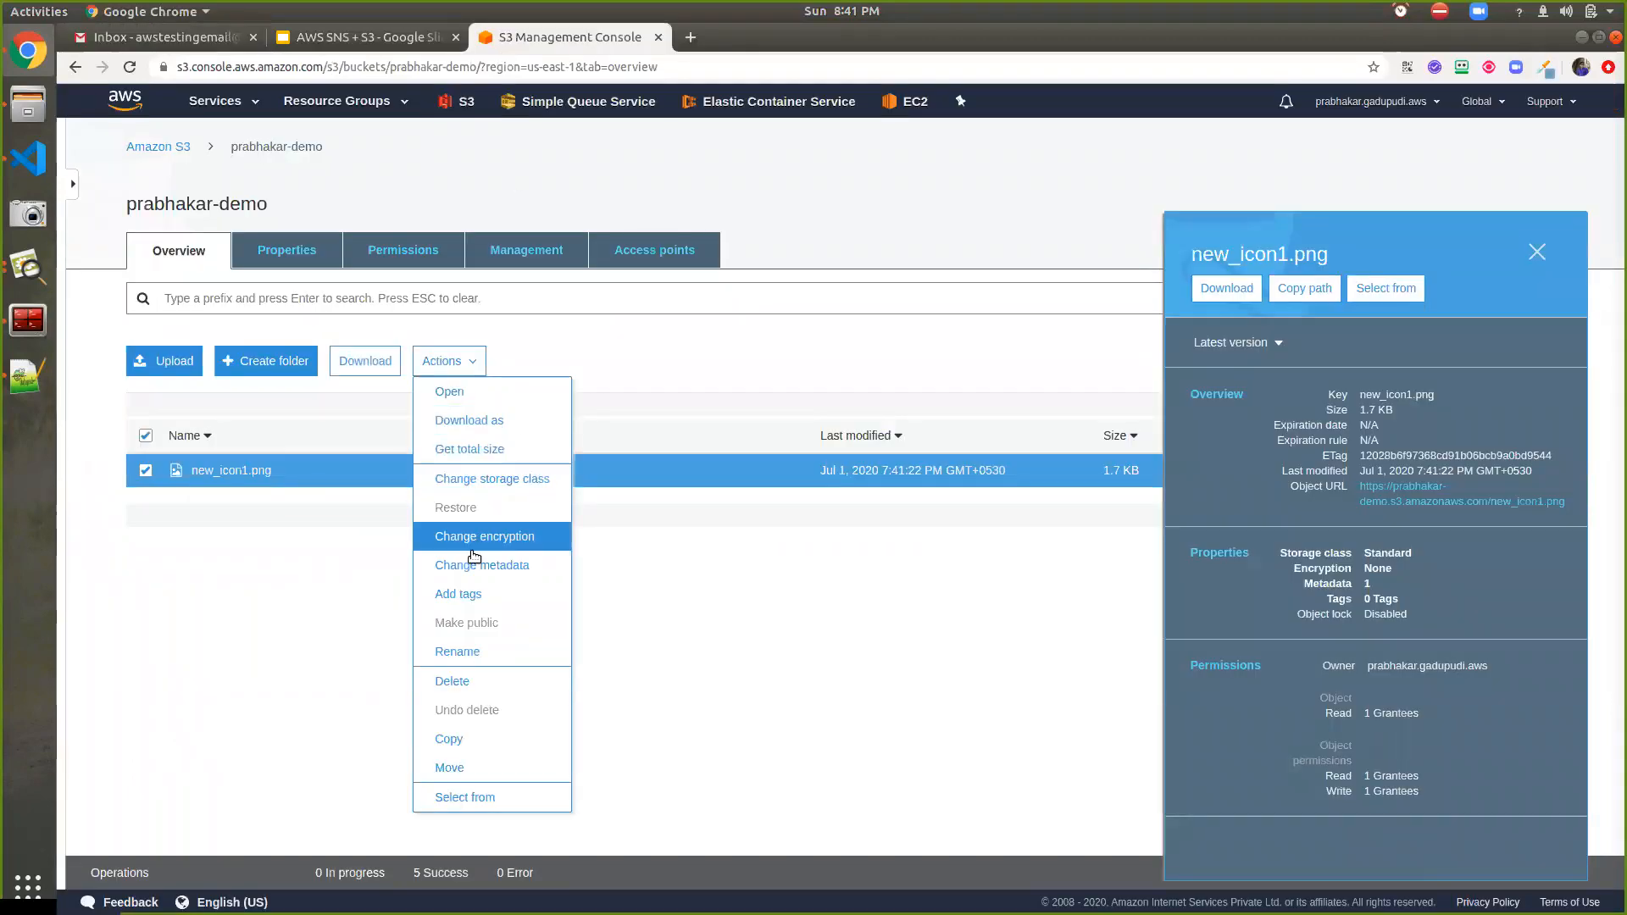
left_click(448, 682)
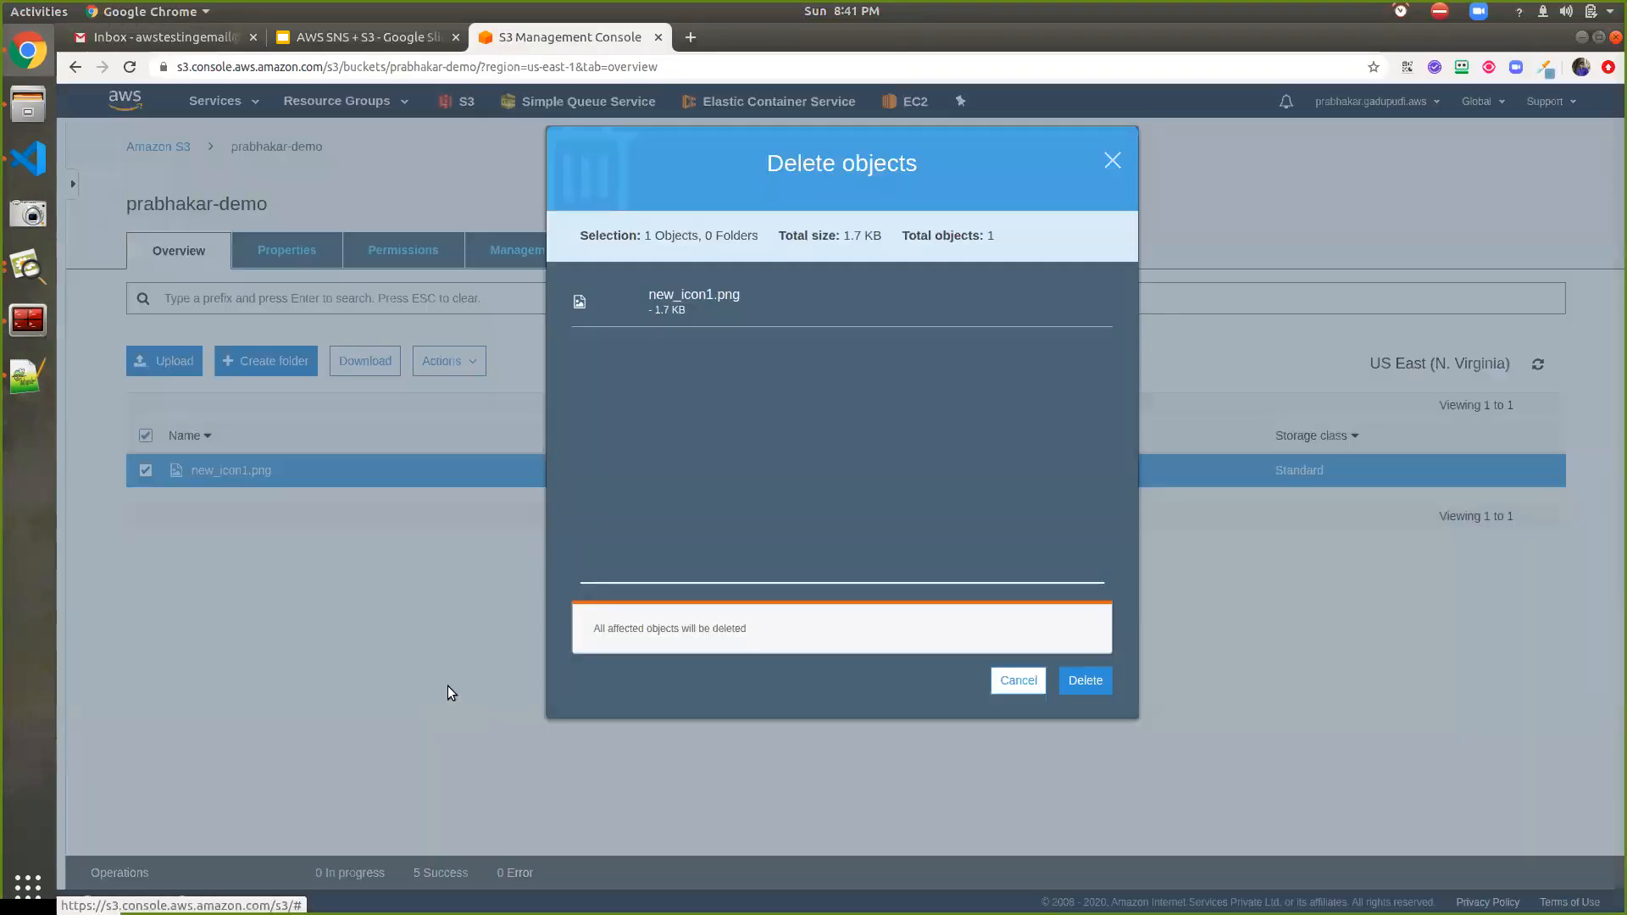
left_click(1086, 681)
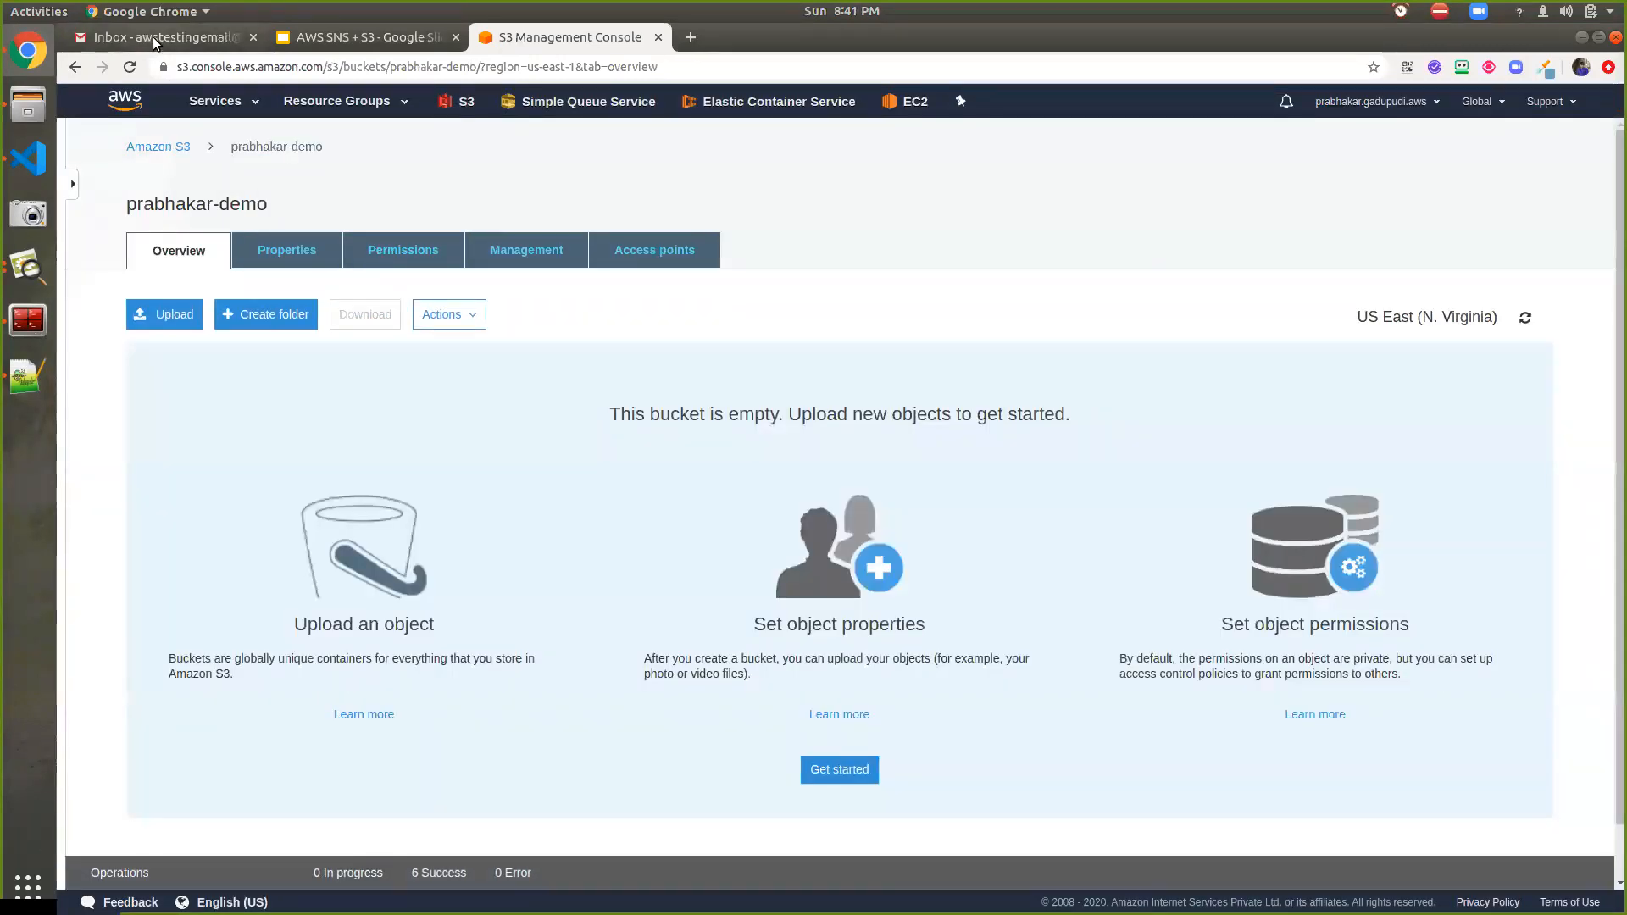
left_click(155, 39)
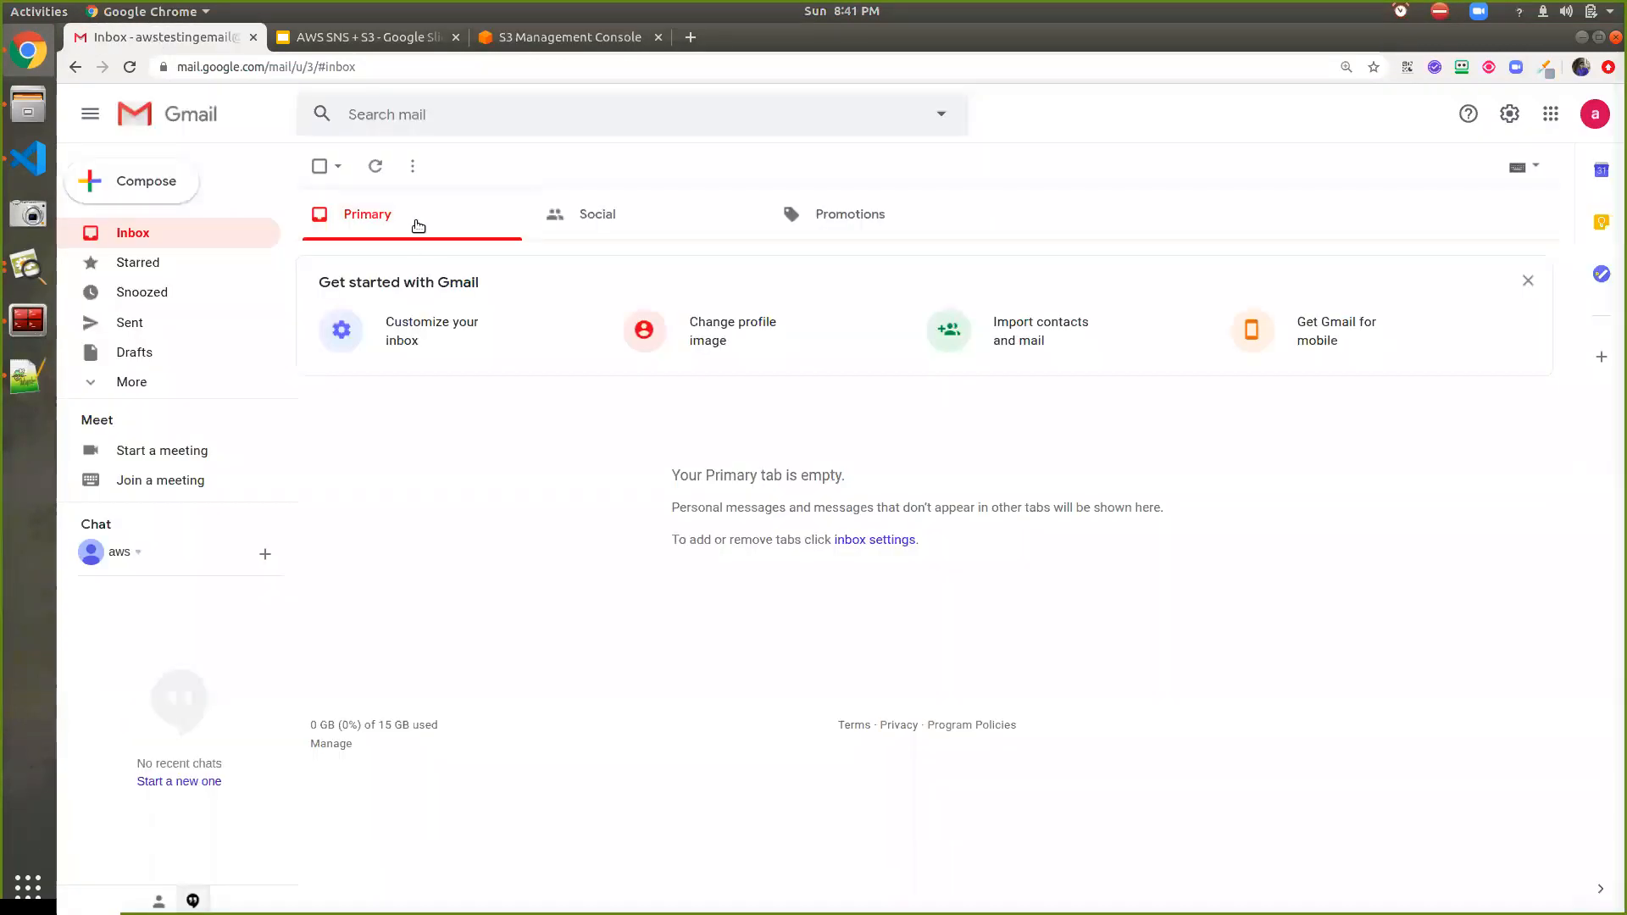
Open the ObjectRemoved:Delete notification for new_icon1.png, highlight its details, then show slide 6 of the deck
left_click(377, 173)
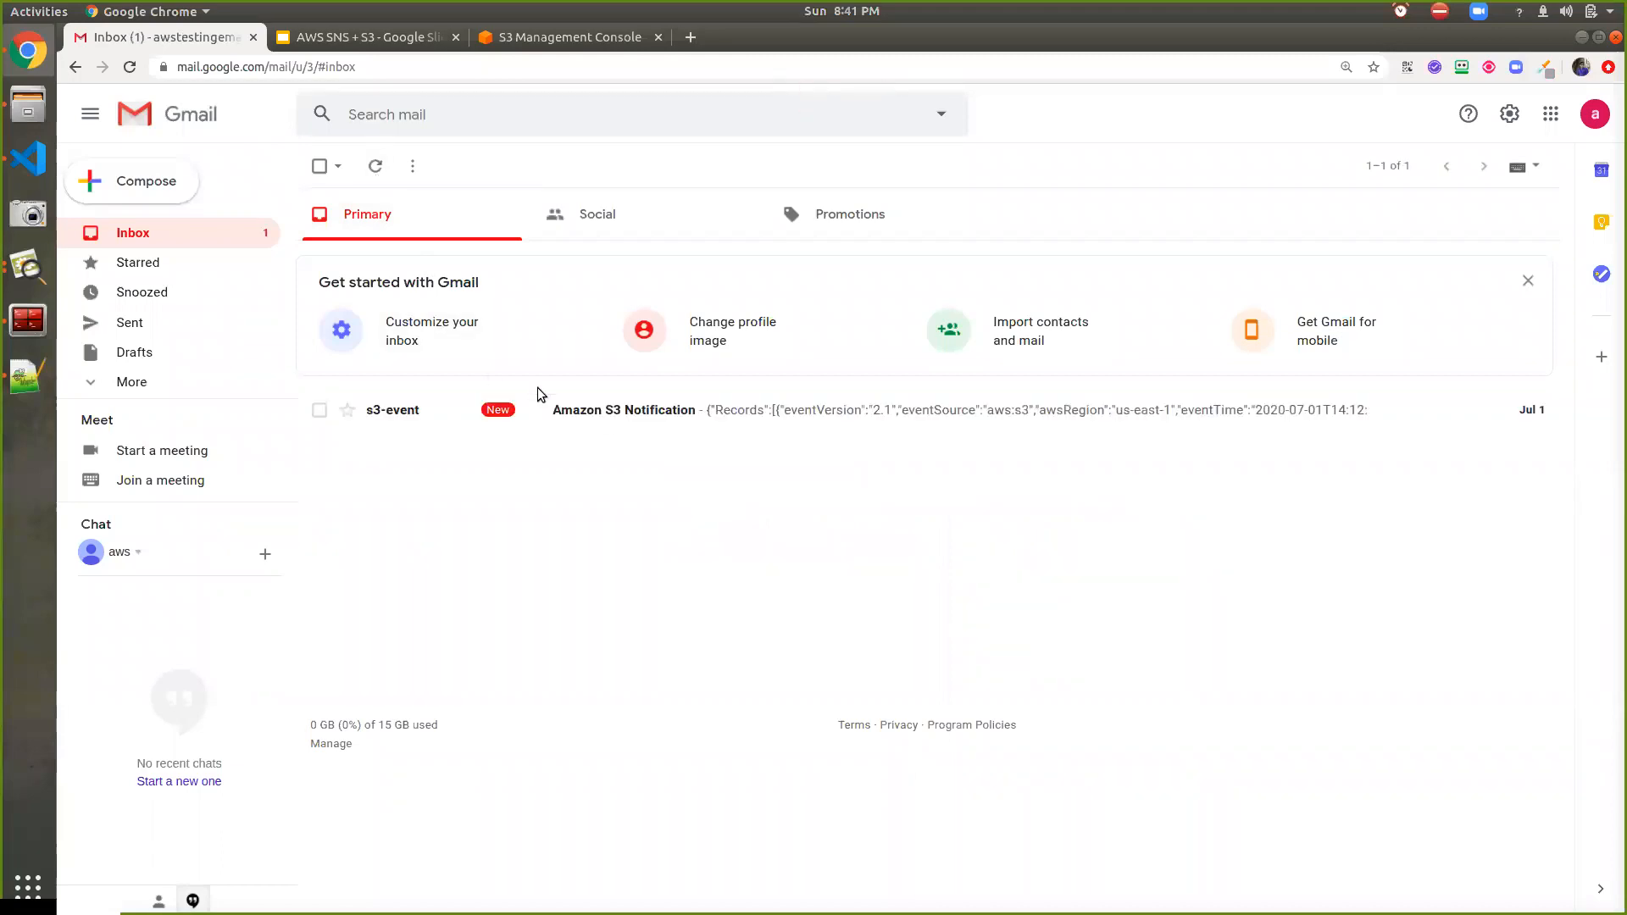
left_click(612, 423)
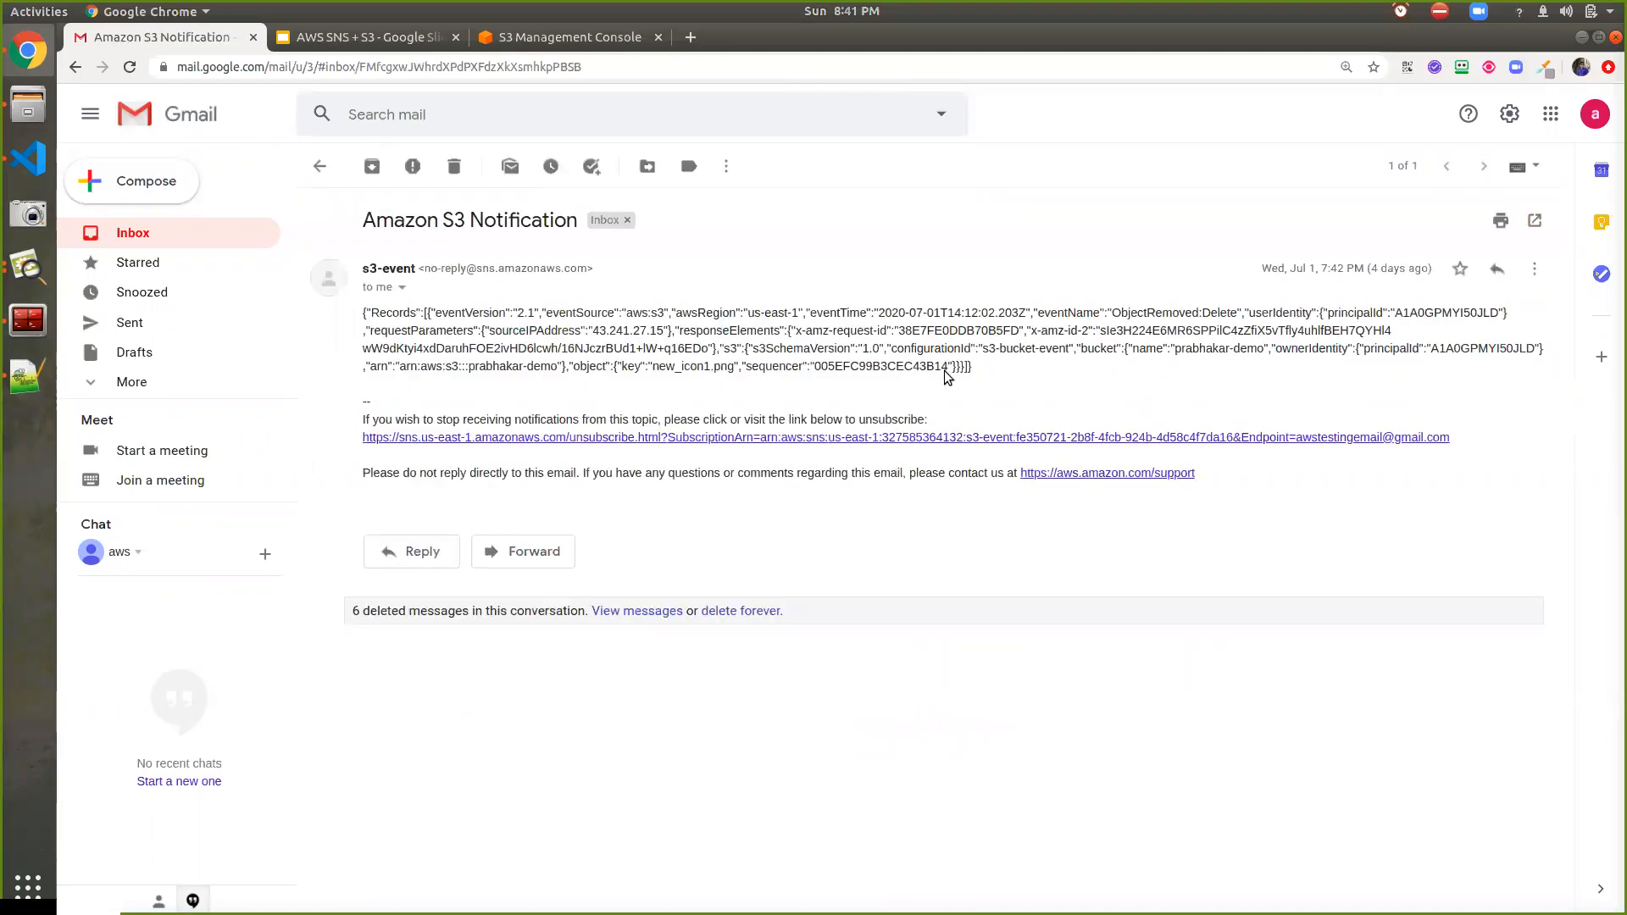
double_click(1130, 314)
left_click(1135, 313)
double_click(1165, 313)
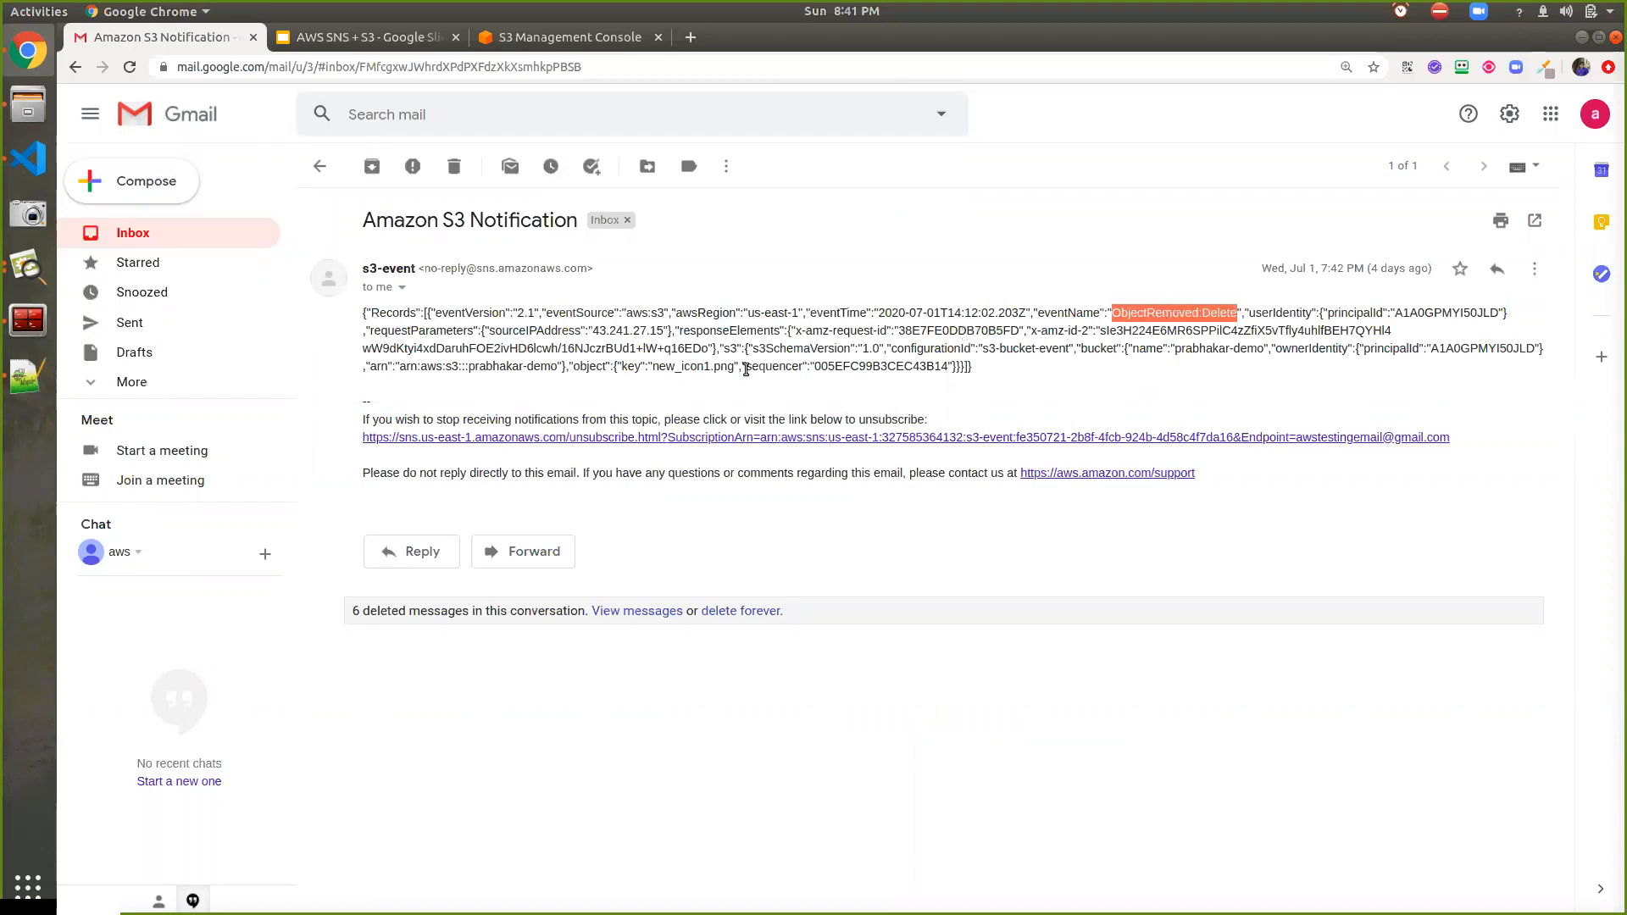
left_click_drag(659, 366, 728, 366)
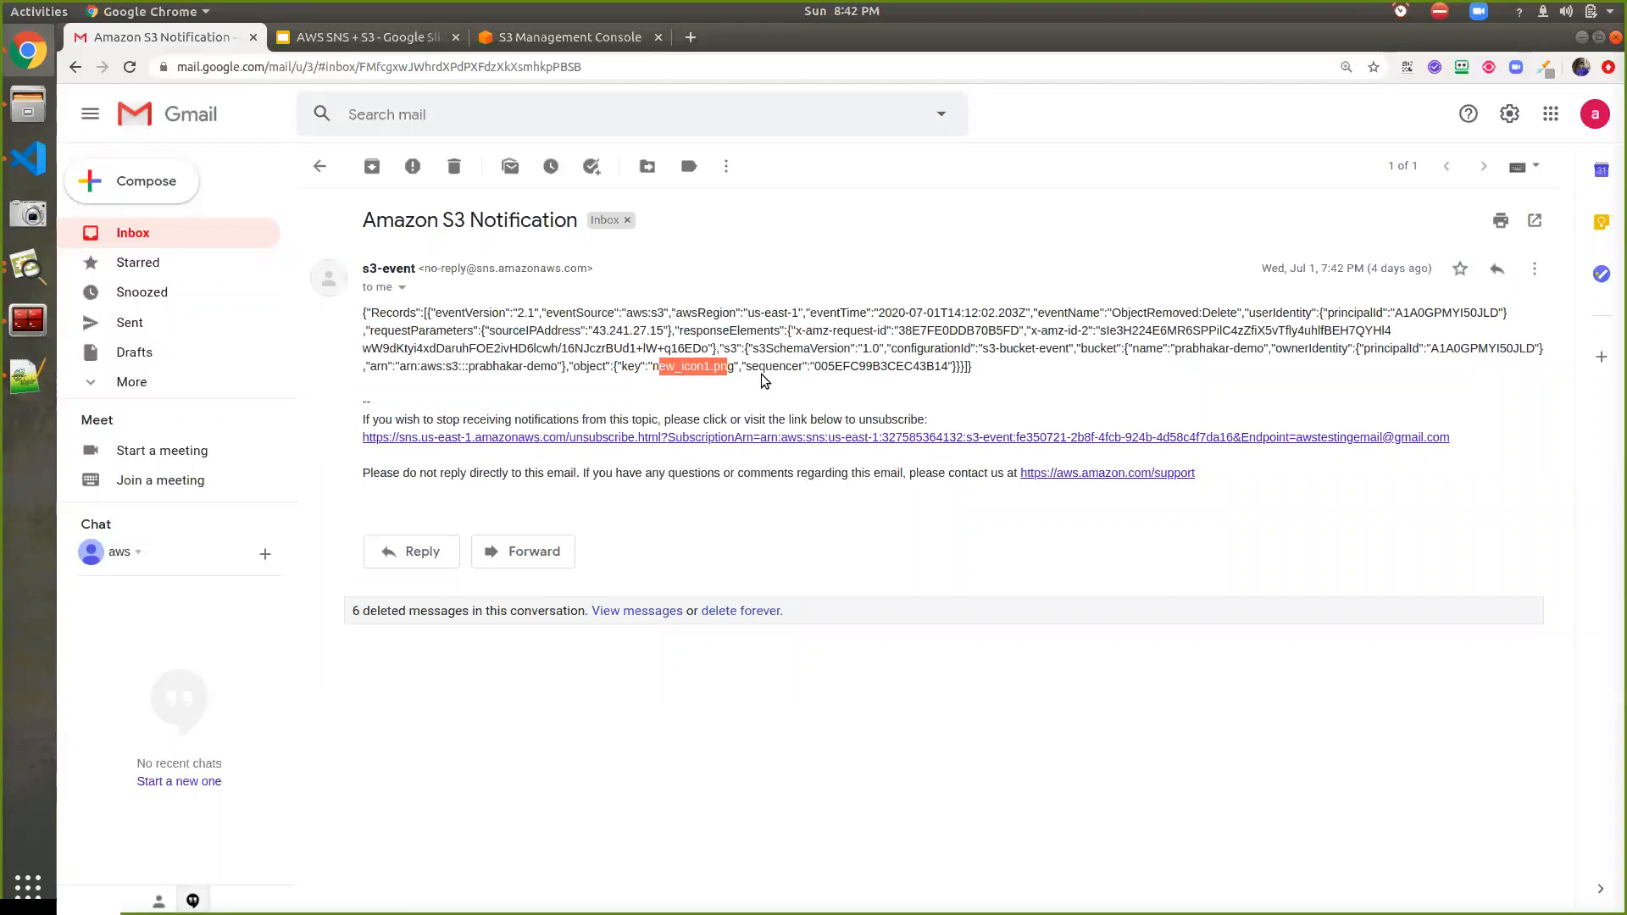
left_click(308, 40)
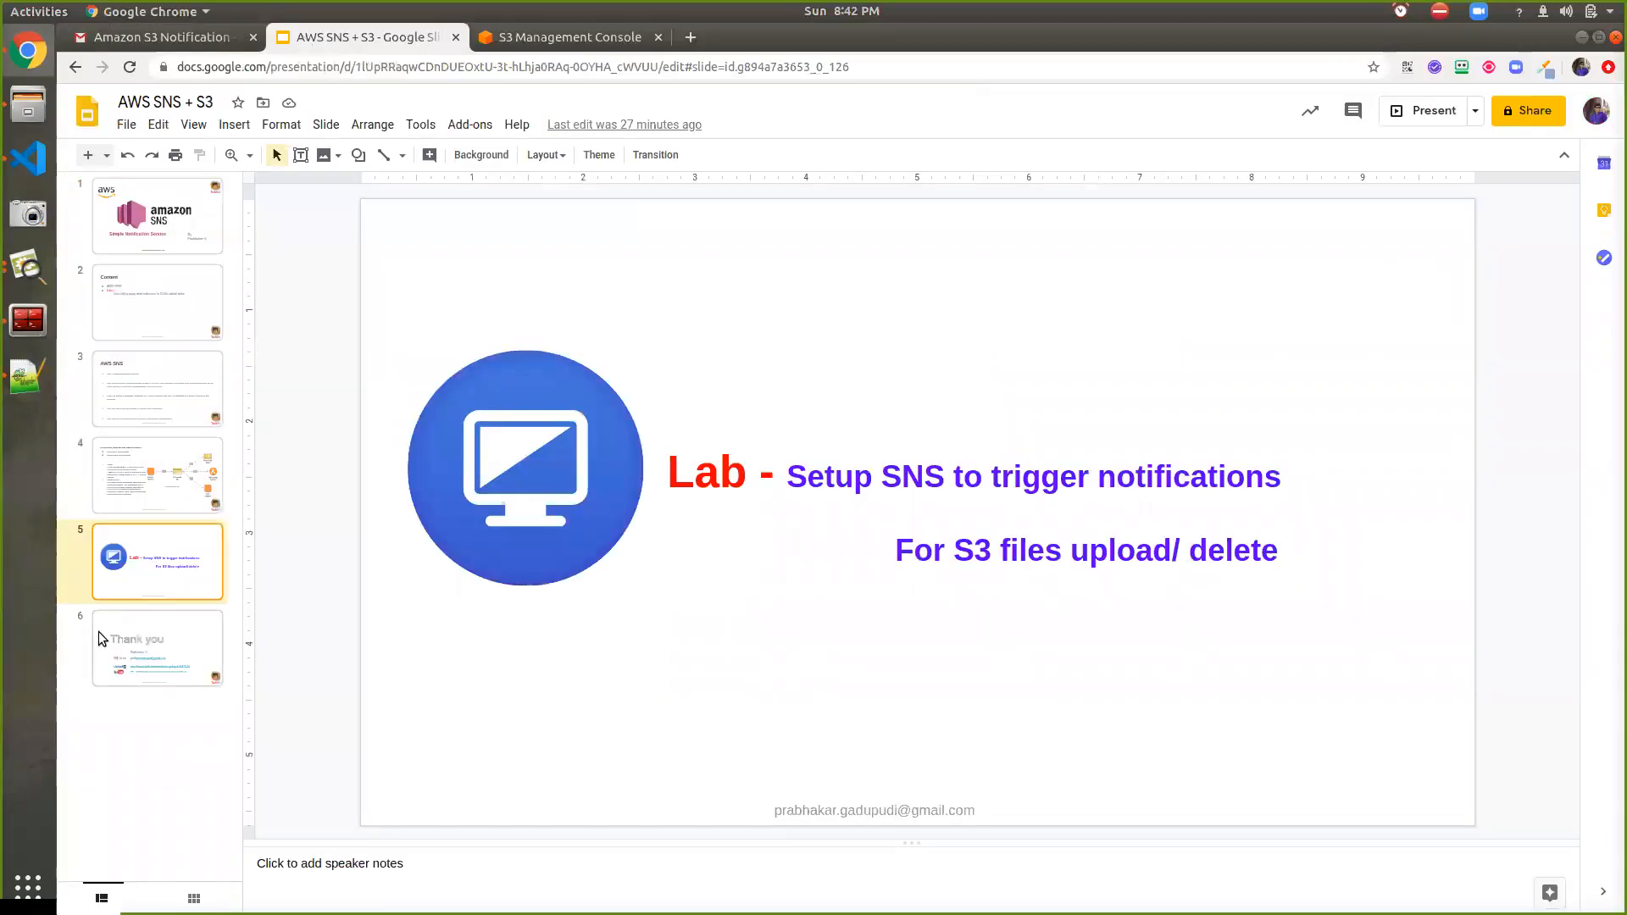
left_click(132, 638)
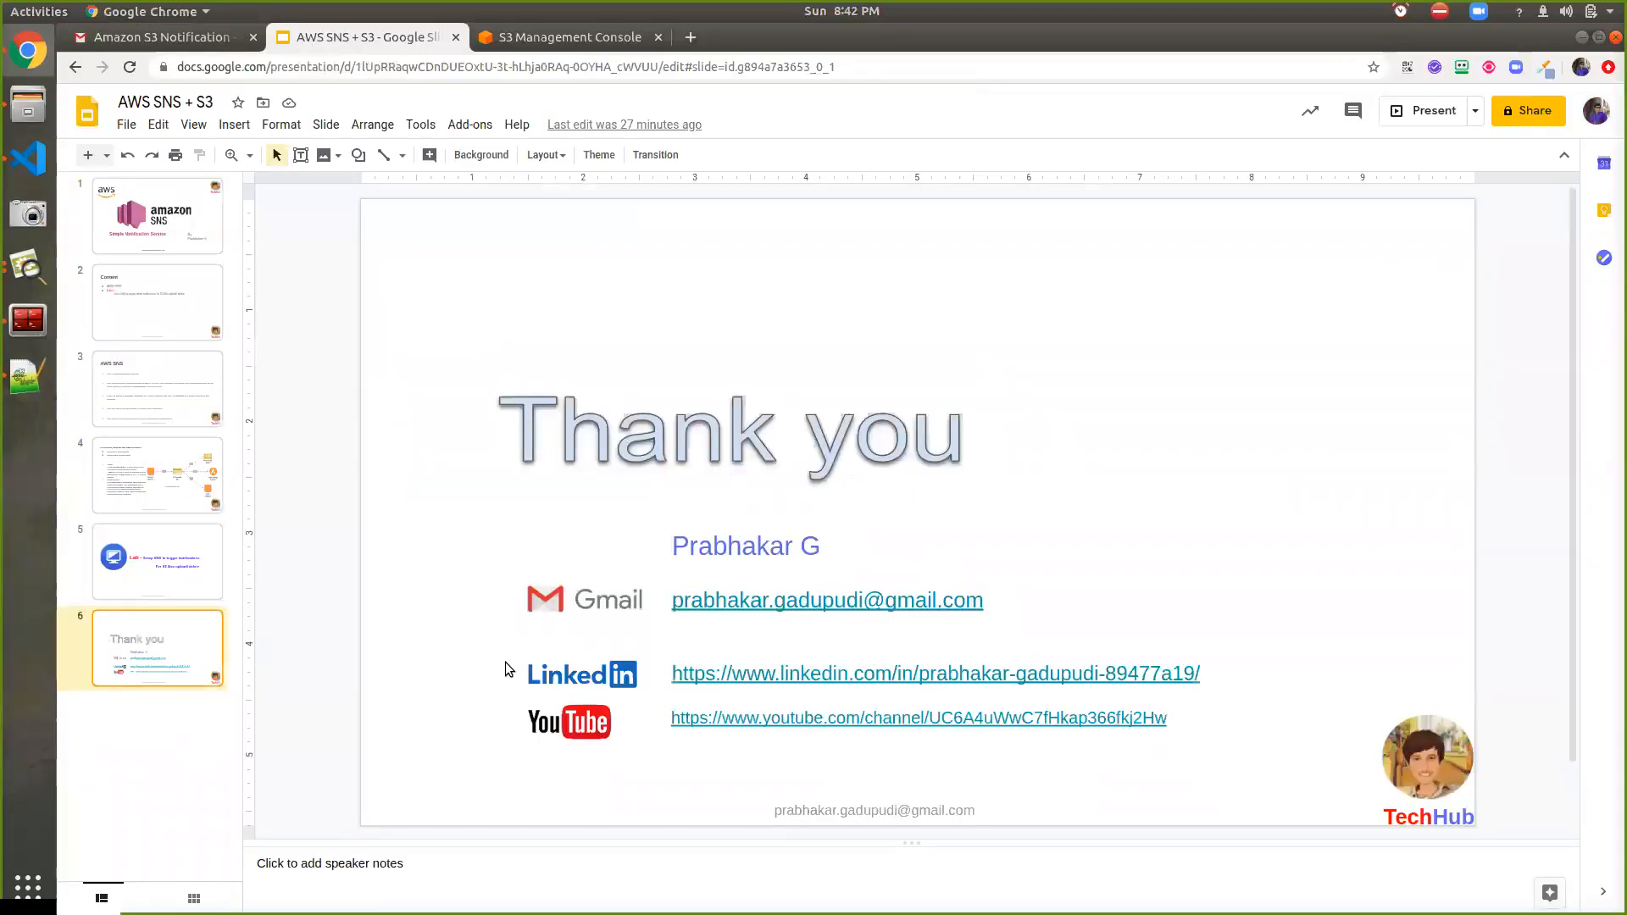